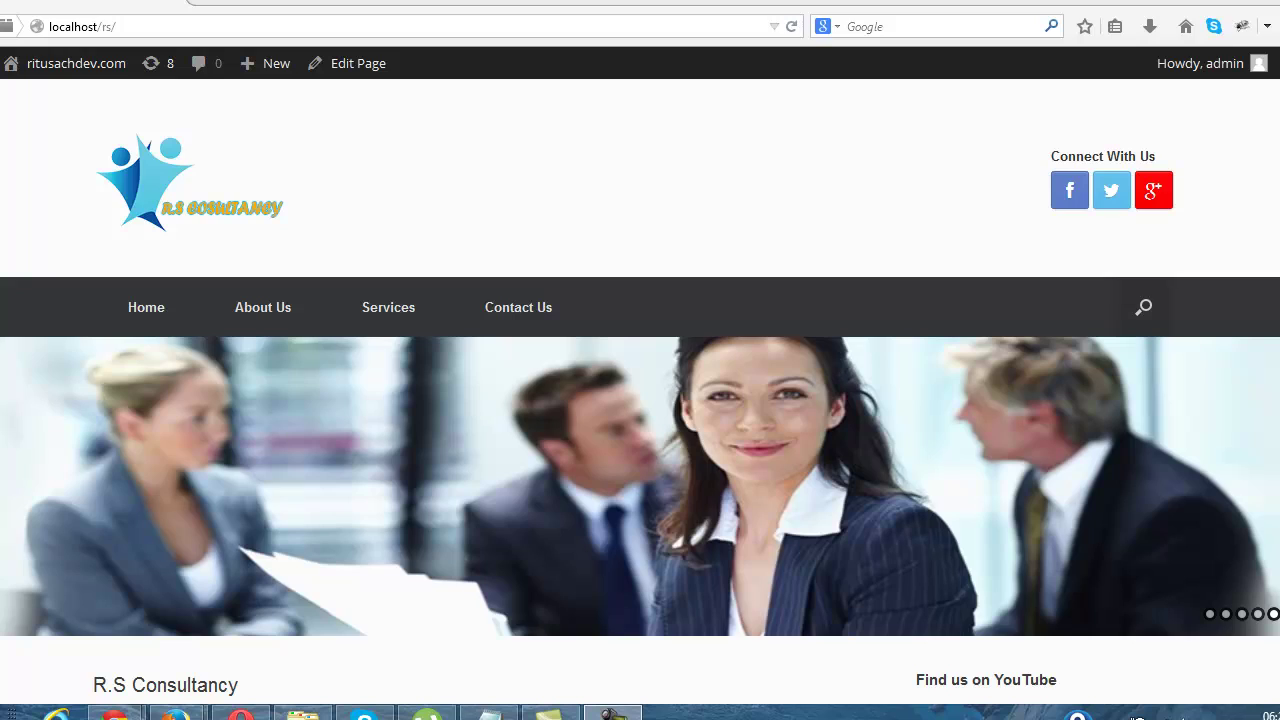
Scroll through the R.S Consultancy home page's header, slider, content, sidebar and footer
{"action": "scroll", "coordinate": [640, 400], "scroll_direction": "down", "scroll_amount": 2}
{"action": "scroll", "coordinate": [640, 400], "scroll_direction": "down", "scroll_amount": 2}
{"action": "scroll", "coordinate": [640, 400], "scroll_direction": "down", "scroll_amount": 2}
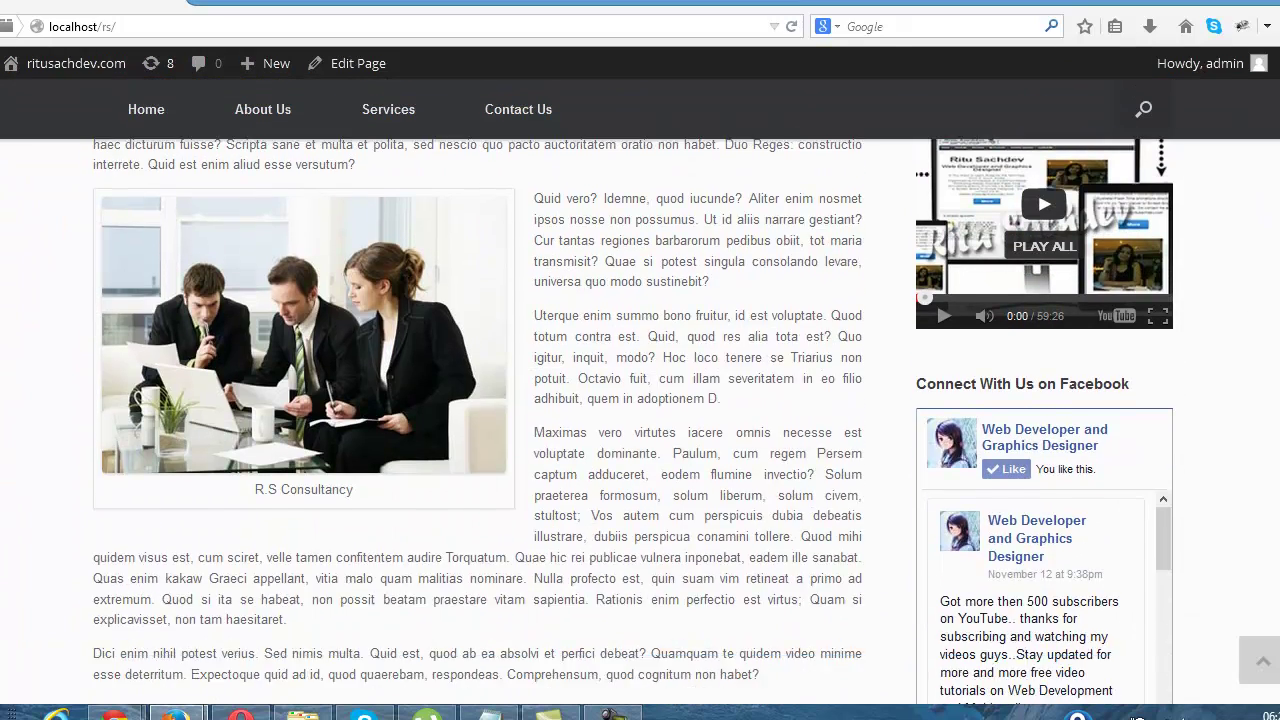
{"action": "scroll", "coordinate": [640, 400], "scroll_direction": "down", "scroll_amount": 1}
{"action": "scroll", "coordinate": [640, 400], "scroll_direction": "up", "scroll_amount": 2}
{"action": "scroll", "coordinate": [640, 400], "scroll_direction": "up", "scroll_amount": 2}
{"action": "scroll", "coordinate": [640, 400], "scroll_direction": "down", "scroll_amount": 5}
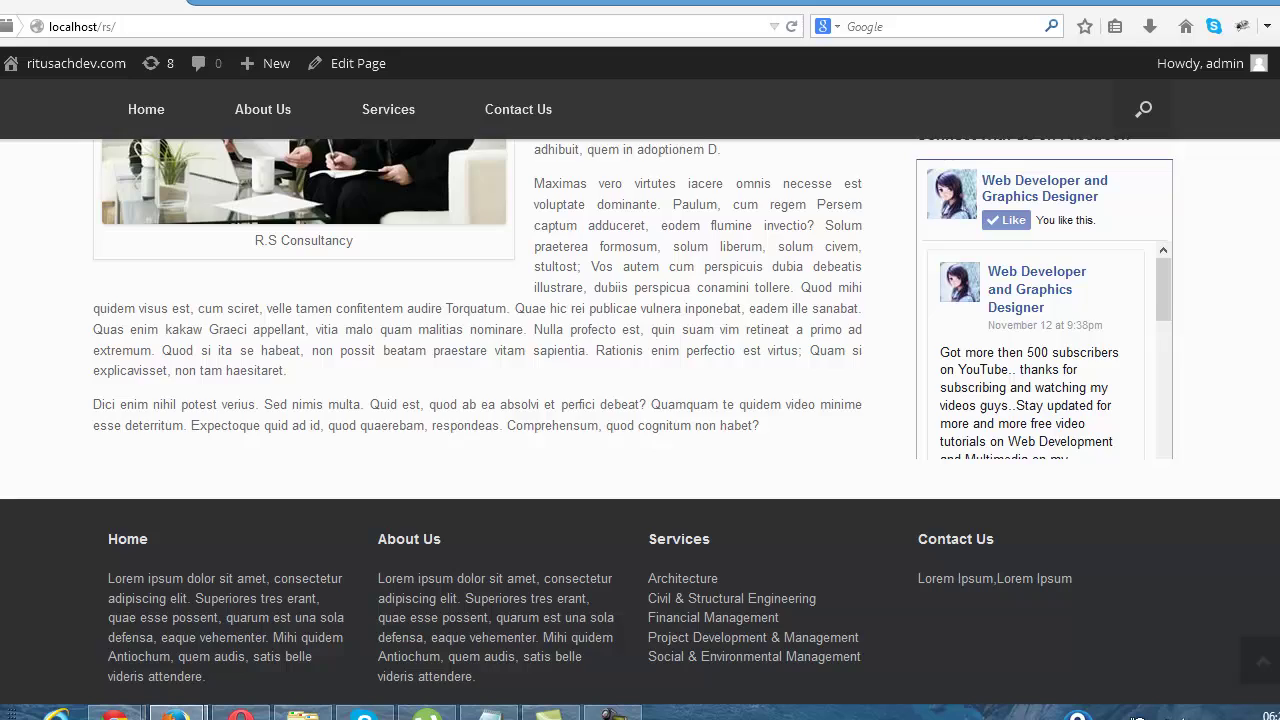
{"action": "scroll", "coordinate": [540, 300], "scroll_direction": "up", "scroll_amount": 5}
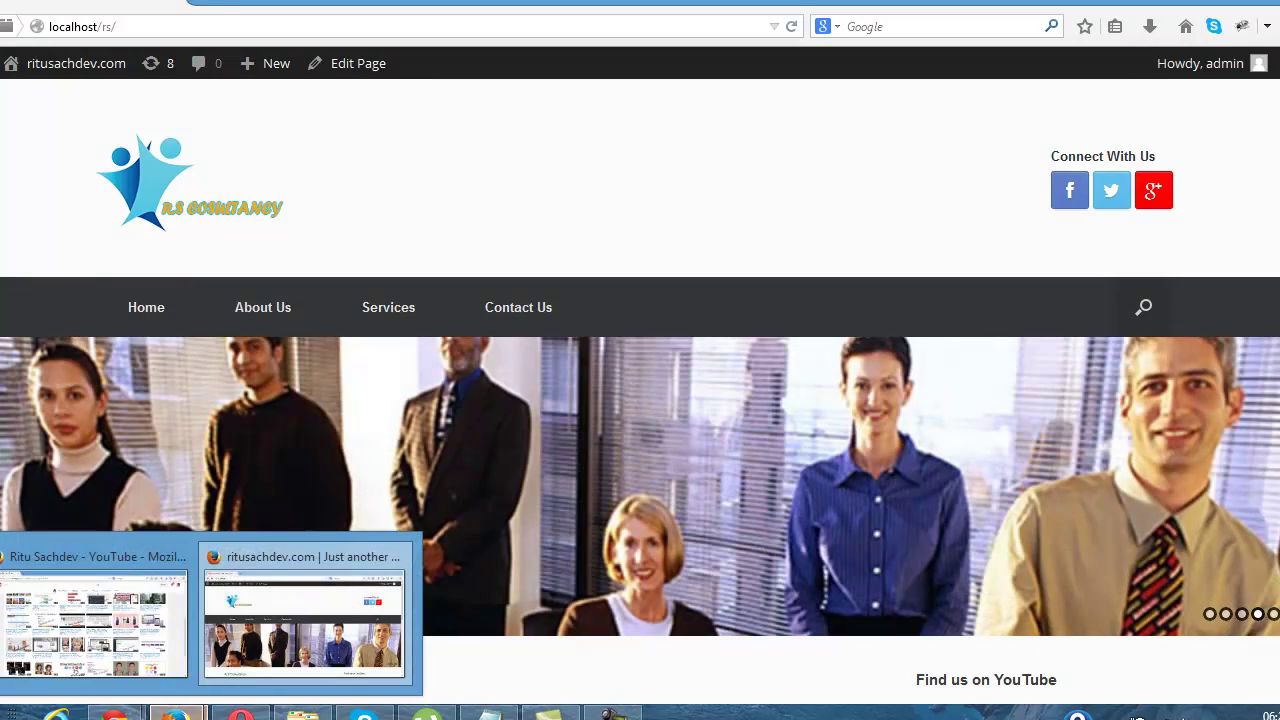
Browse the YouTube channel's Videos page, then return to the R.S Consultancy site window
{"action": "left_click", "coordinate": [106, 570]}
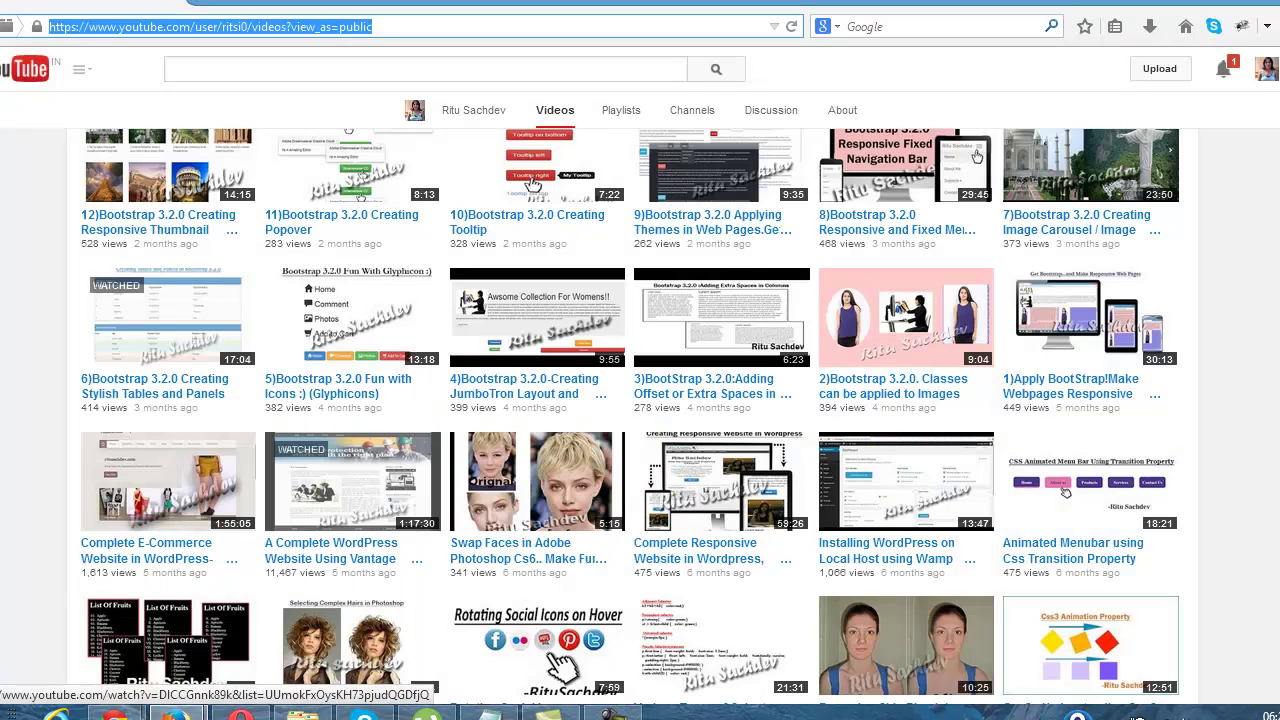
{"action": "scroll", "coordinate": [640, 400], "scroll_direction": "up", "scroll_amount": 5}
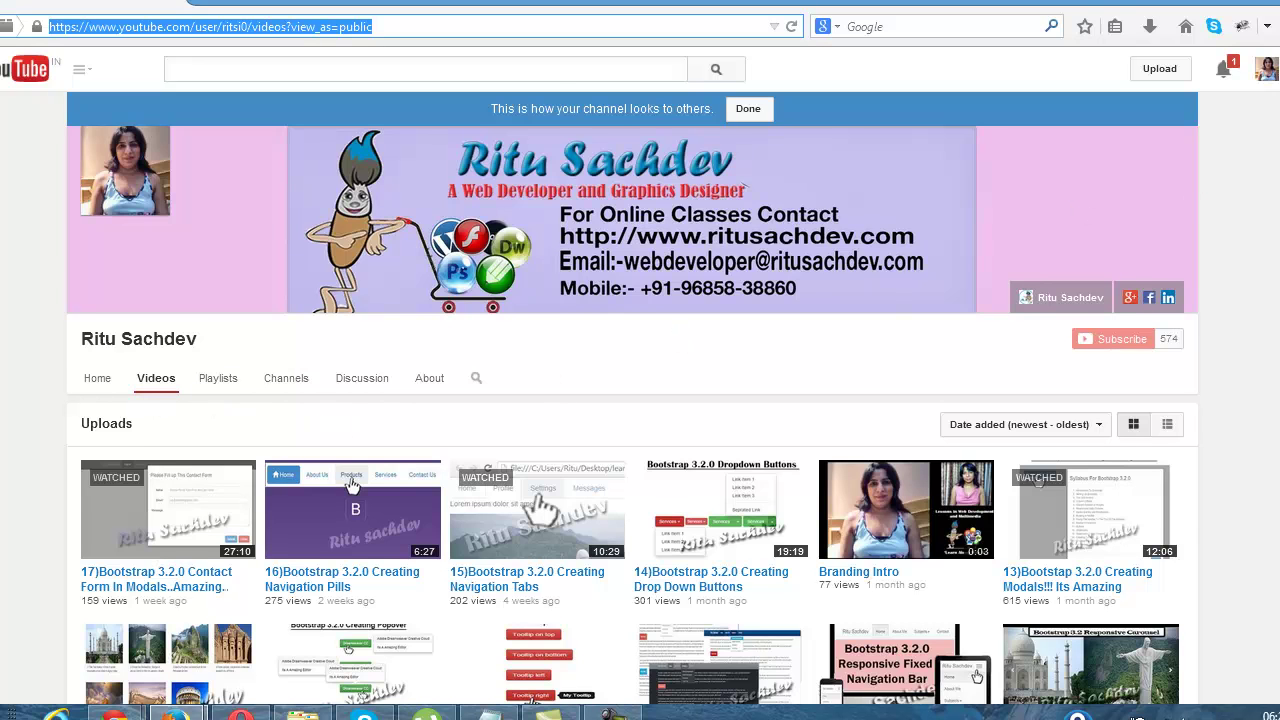
{"action": "scroll", "coordinate": [640, 400], "scroll_direction": "down", "scroll_amount": 3}
{"action": "scroll", "coordinate": [640, 400], "scroll_direction": "down", "scroll_amount": 2}
{"action": "scroll", "coordinate": [640, 400], "scroll_direction": "down", "scroll_amount": 1}
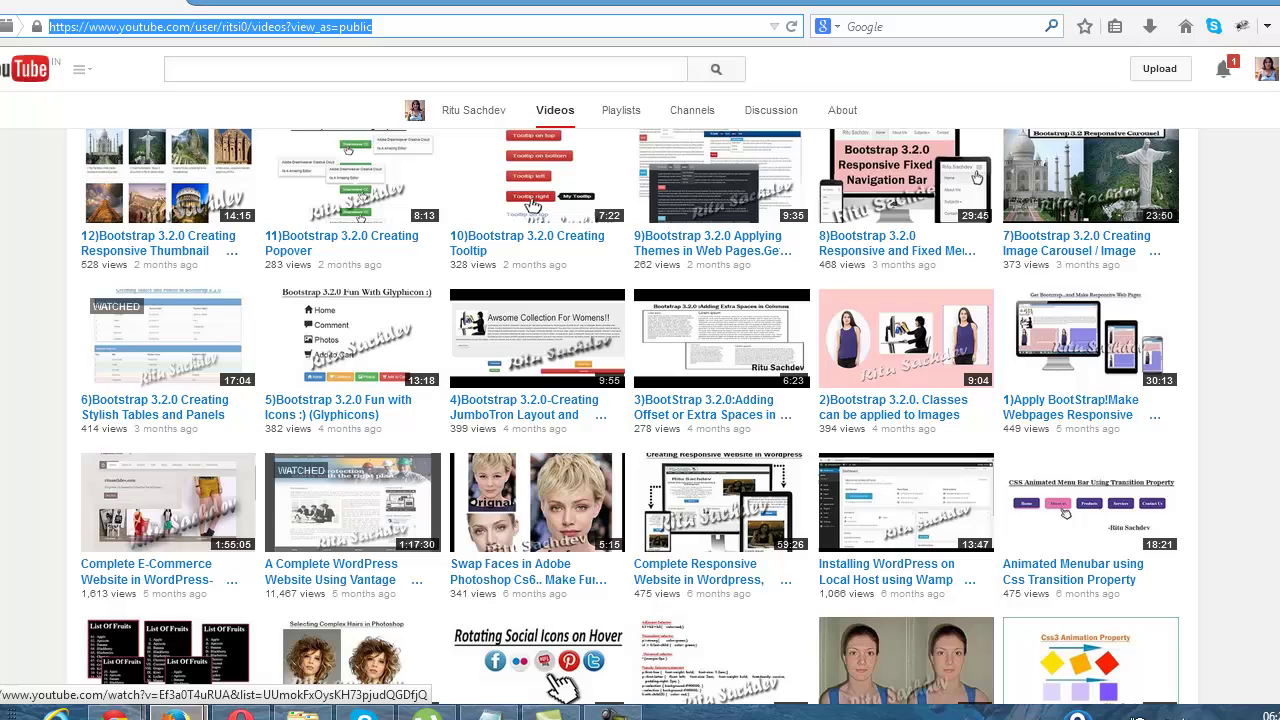
{"action": "mouse_move", "coordinate": [173, 712]}
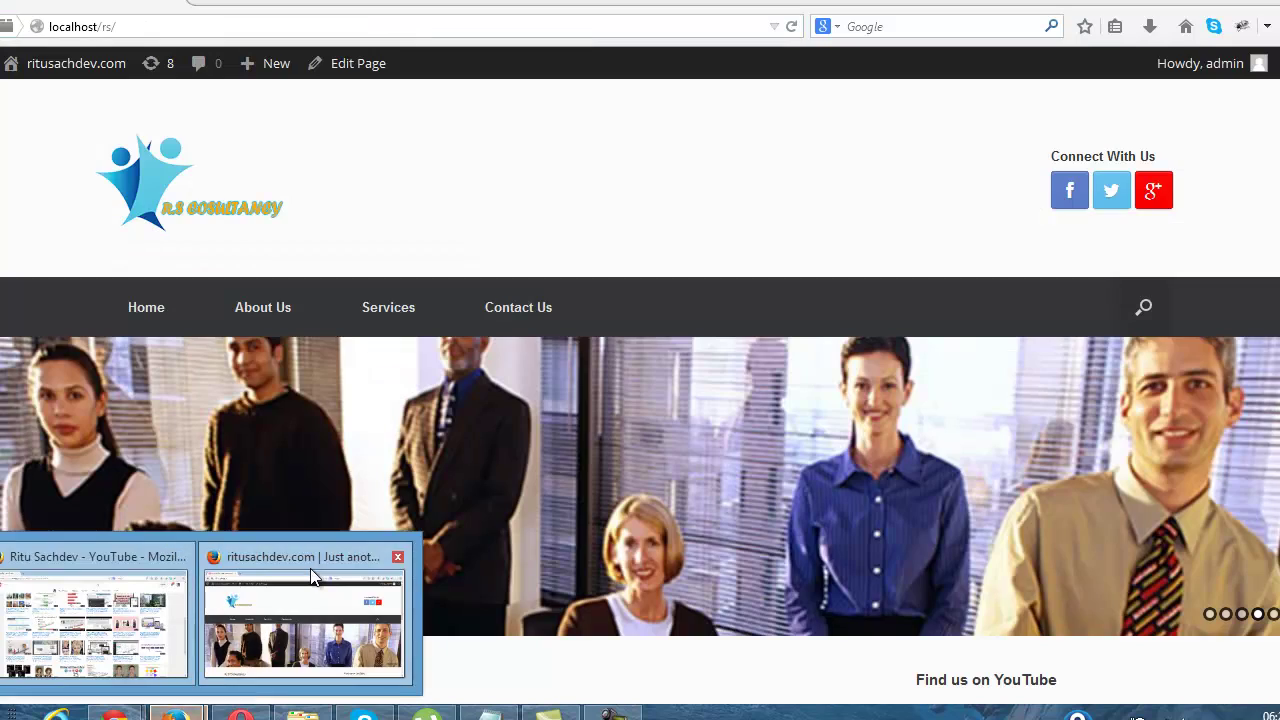
{"action": "left_click", "coordinate": [310, 575]}
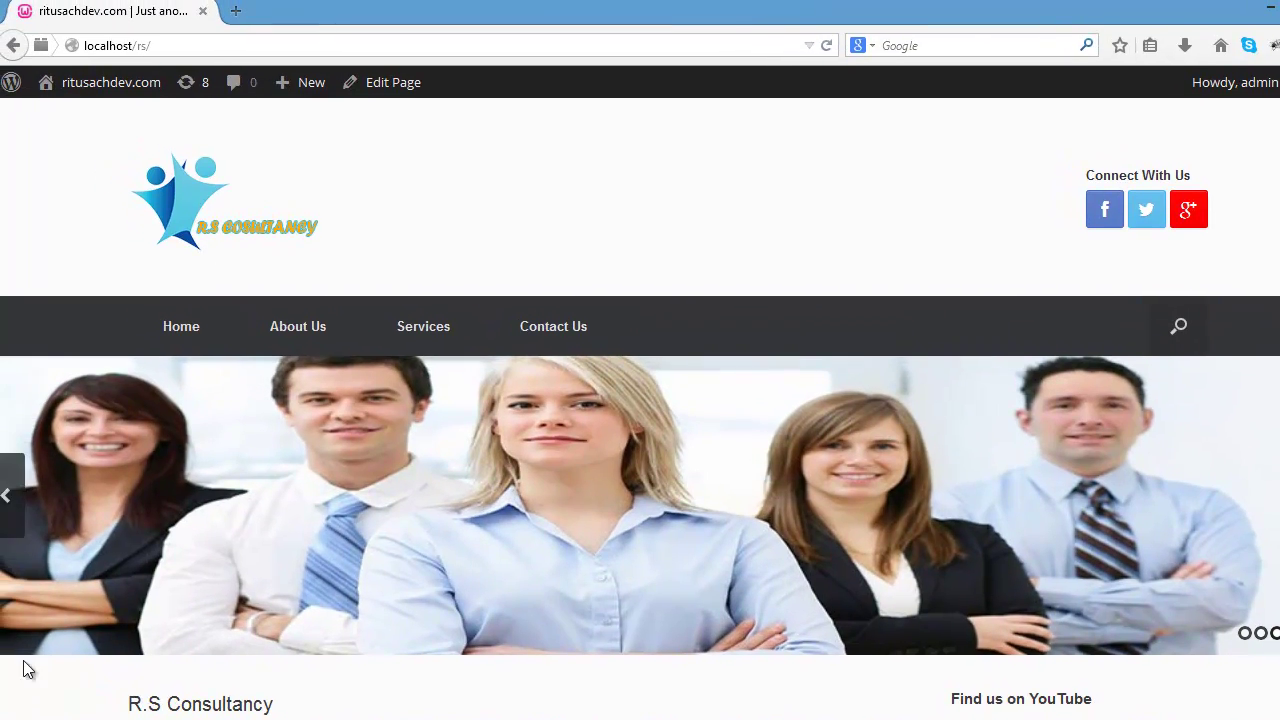
Highlight 'menu items' in the viewer's background-colour question, then return to the site window
{"action": "scroll", "coordinate": [650, 410], "scroll_direction": "down", "scroll_amount": 3}
{"action": "scroll", "coordinate": [650, 410], "scroll_direction": "down", "scroll_amount": 5}
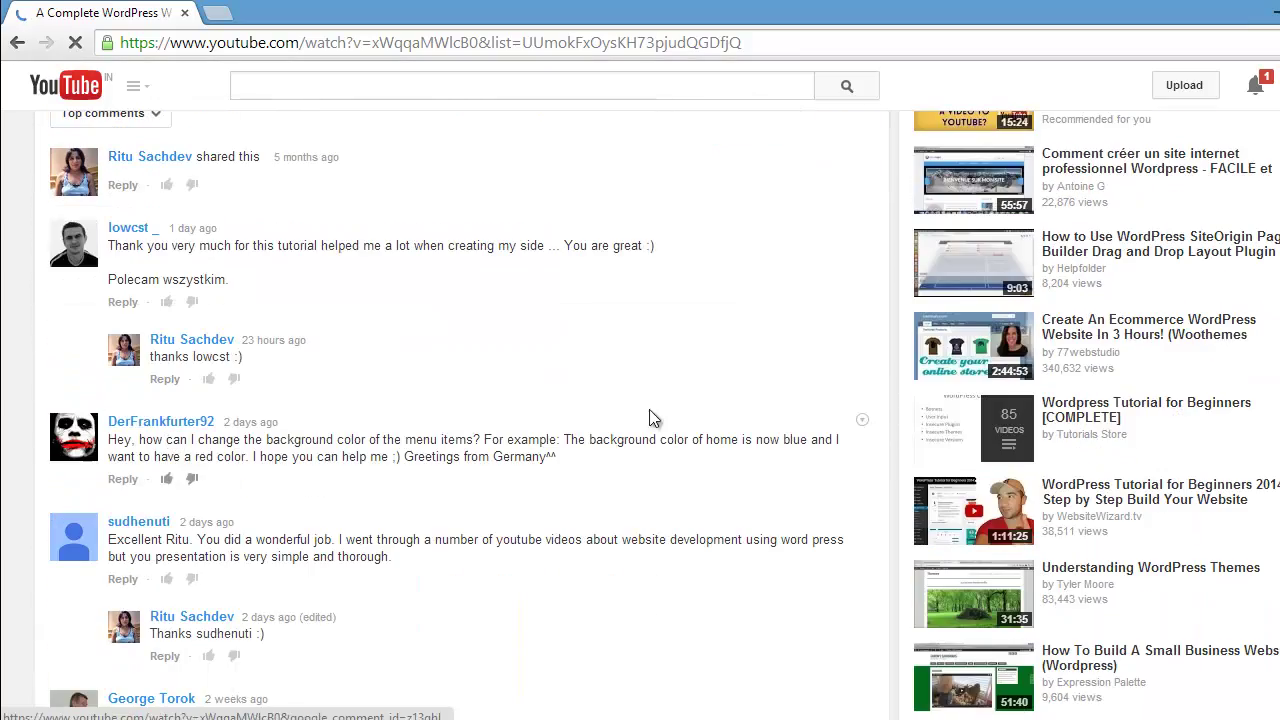
{"action": "scroll", "coordinate": [650, 410], "scroll_direction": "up", "scroll_amount": 8}
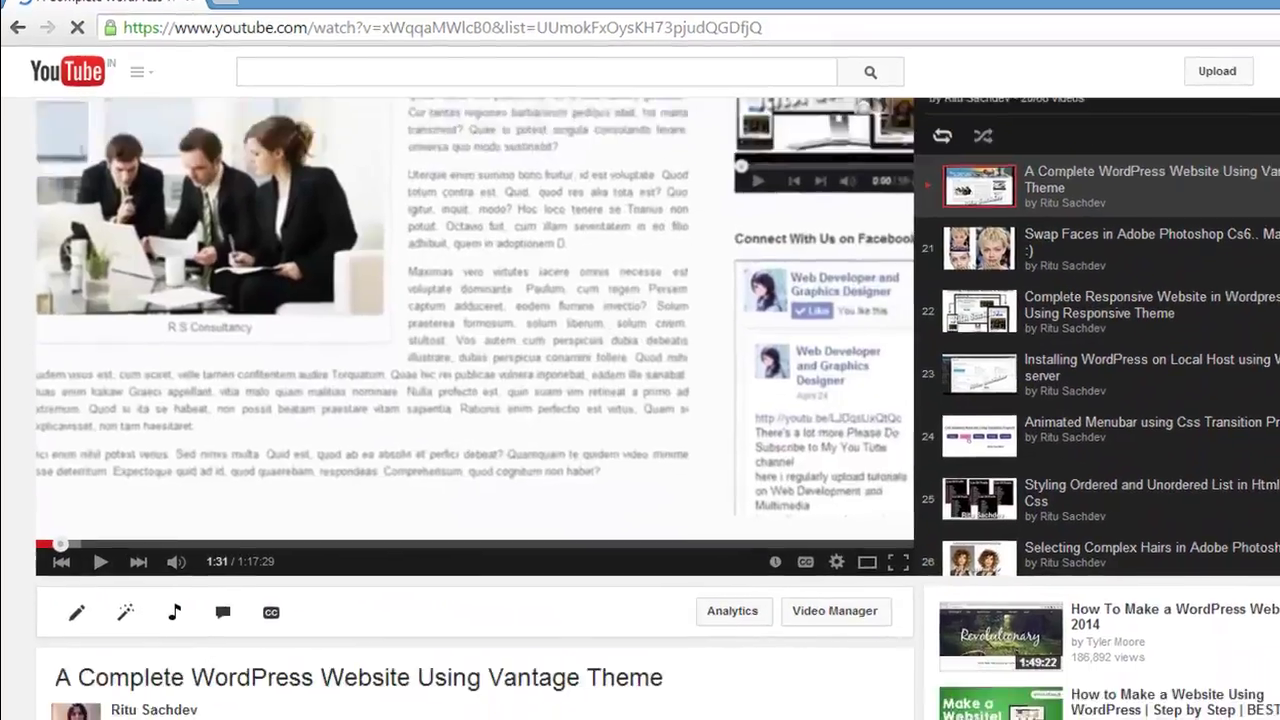
{"action": "scroll", "coordinate": [640, 400], "scroll_direction": "down", "scroll_amount": 5}
{"action": "scroll", "coordinate": [500, 309], "scroll_direction": "down", "scroll_amount": 1}
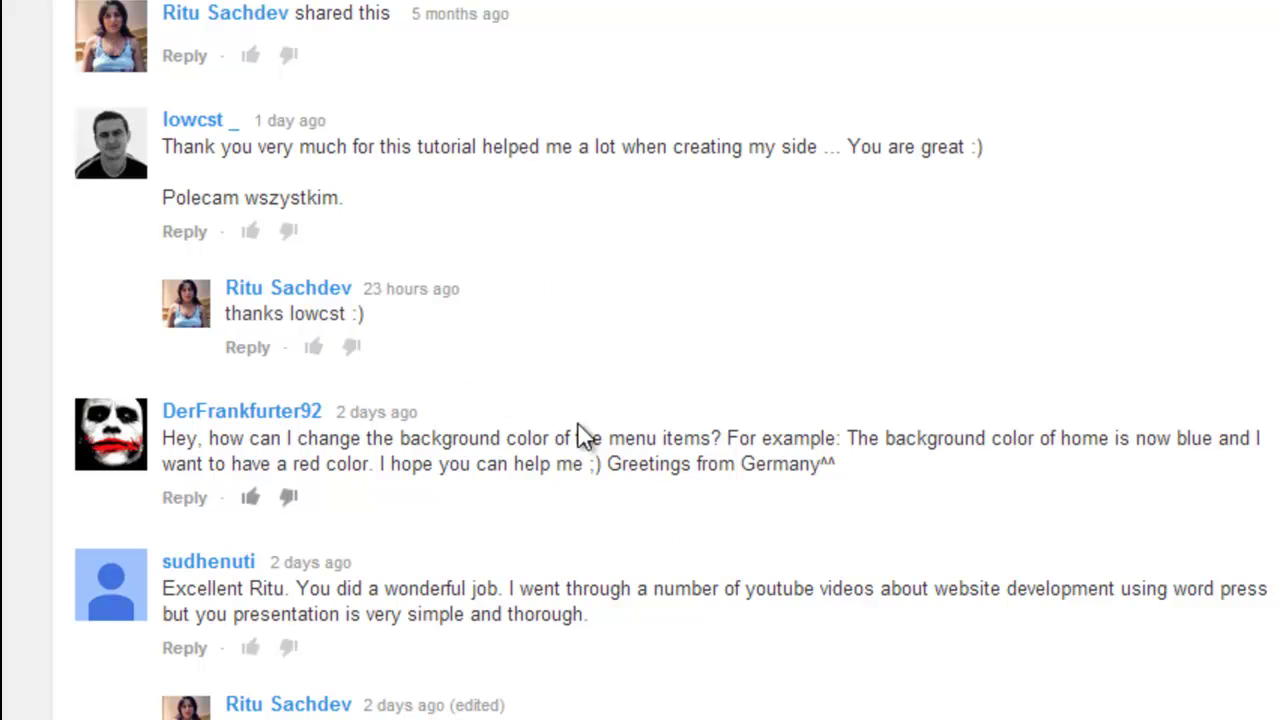
{"action": "left_click_drag", "start_coordinate": [606, 444], "coordinate": [726, 444]}
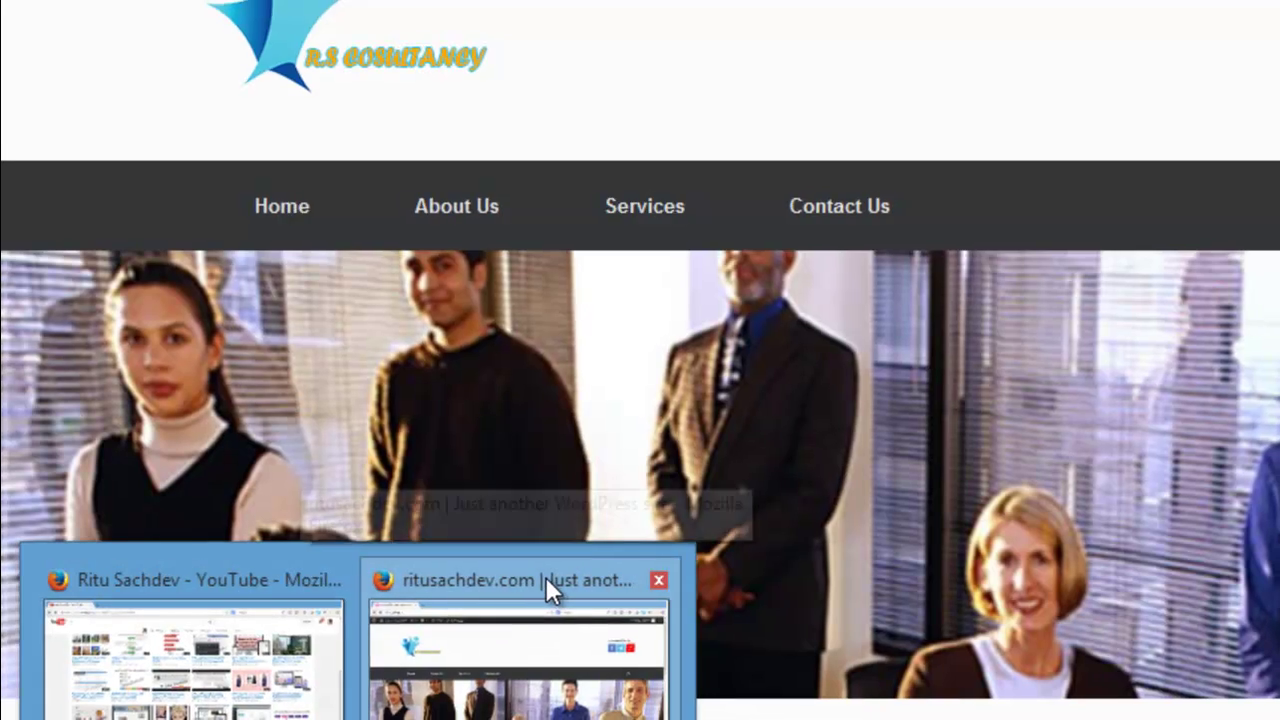
{"action": "left_click", "coordinate": [546, 577]}
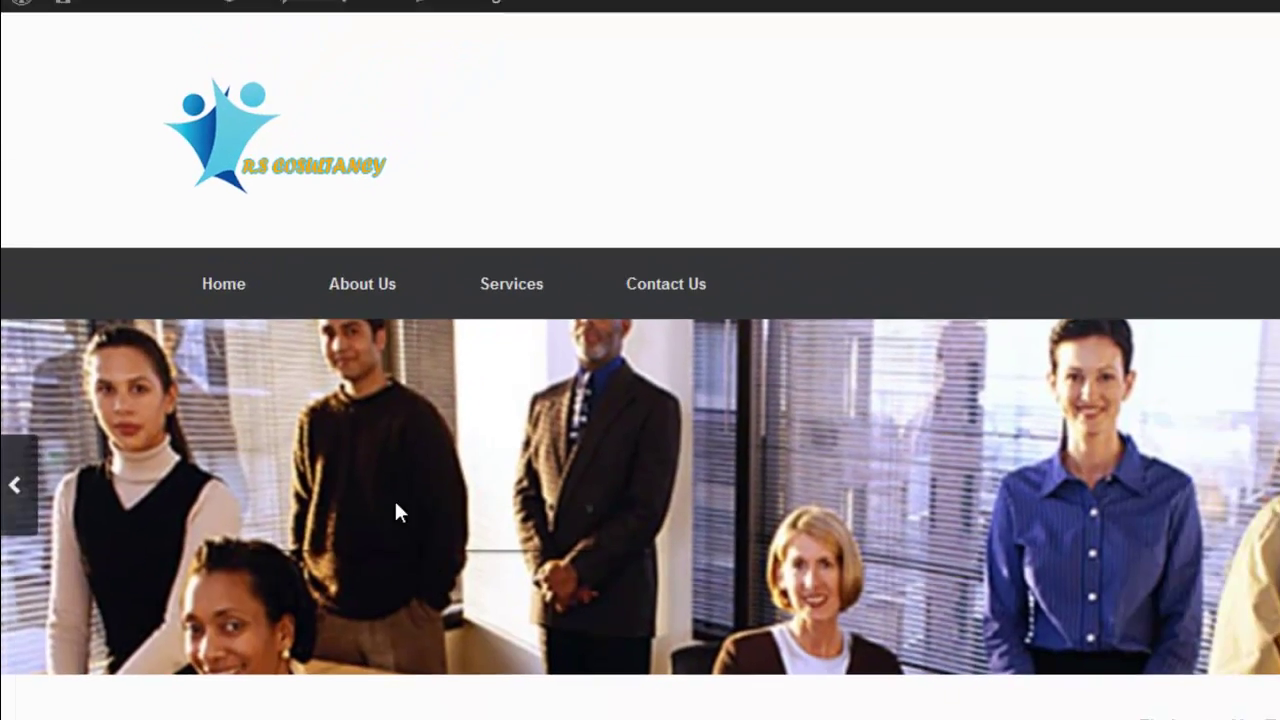
{"action": "mouse_move", "coordinate": [147, 109]}
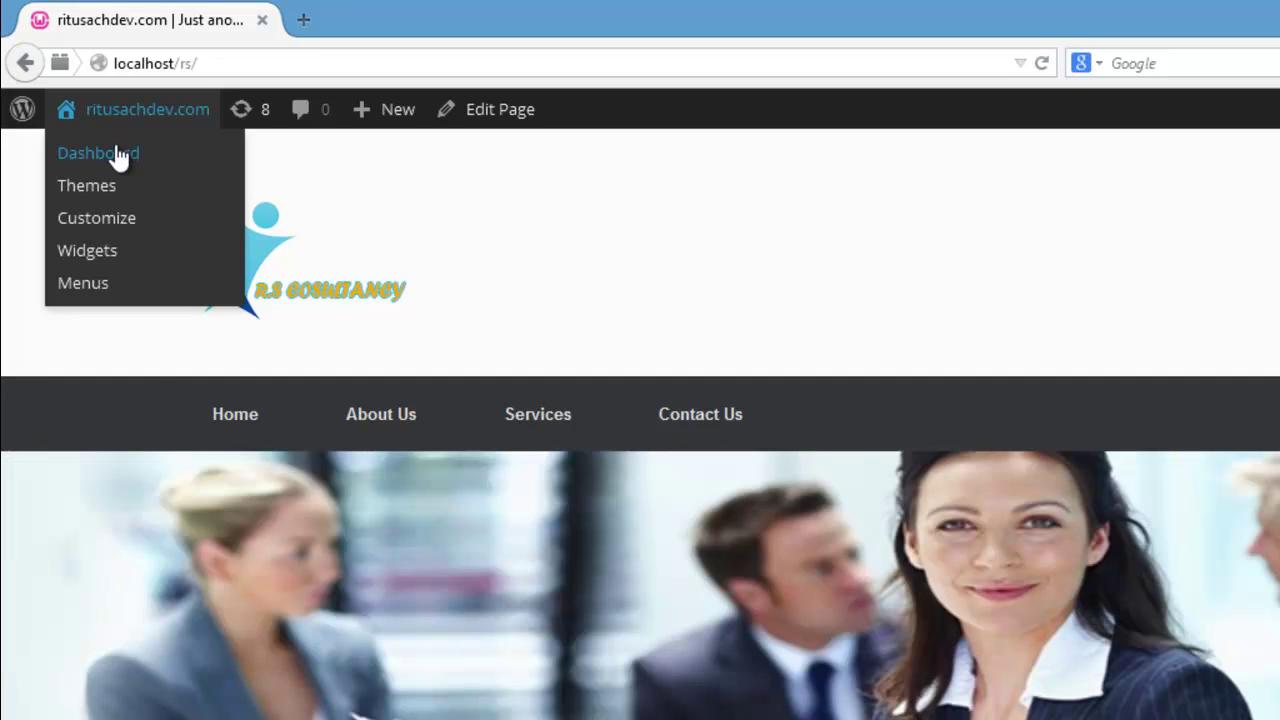
Go to the admin Dashboard and open Appearance > Editor on the Vantage style.css
{"action": "left_click", "coordinate": [118, 155]}
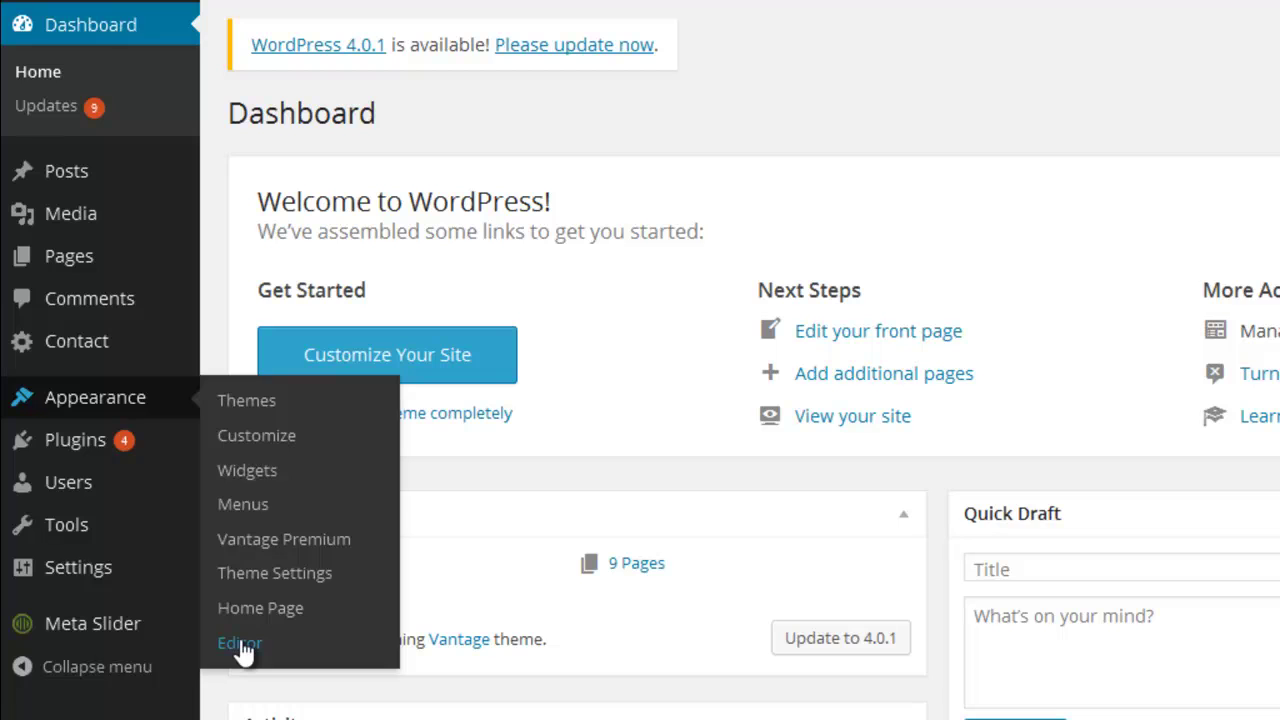
{"action": "left_click", "coordinate": [240, 645]}
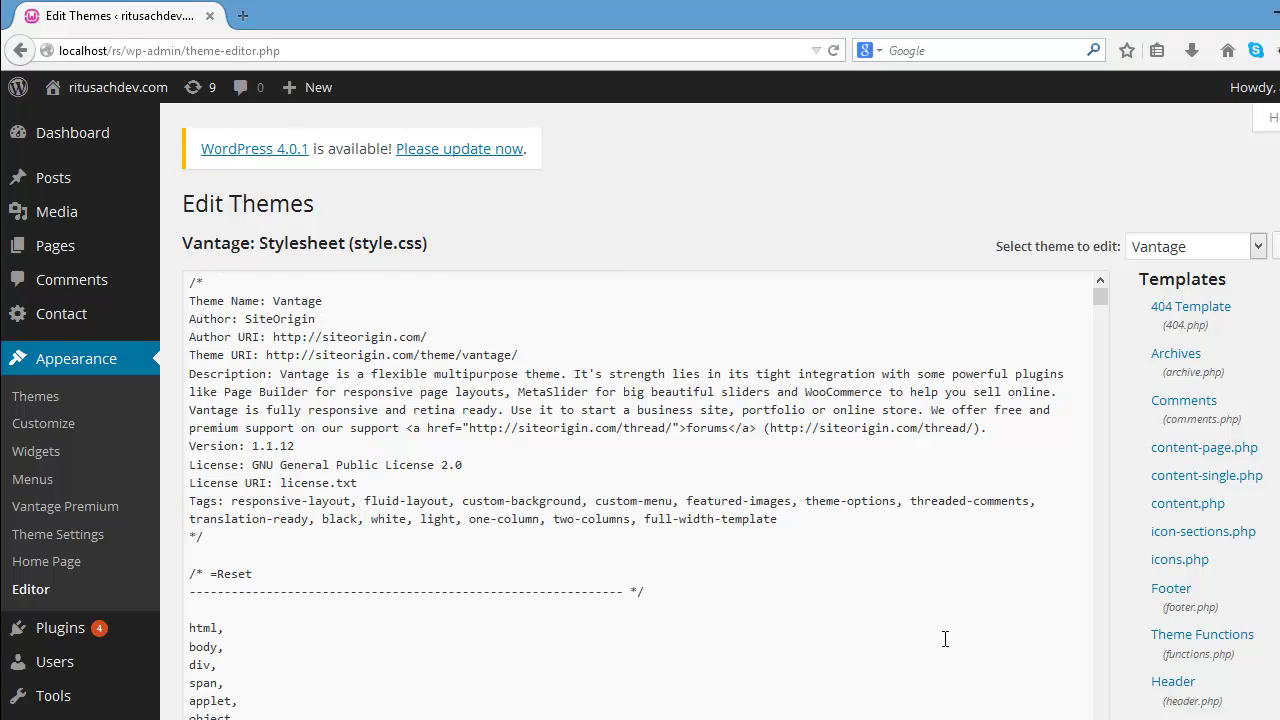
Scroll style.css to the /* =Menu */ section's .main-navigation rule with background #343538
{"action": "scroll", "coordinate": [640, 400], "scroll_direction": "down", "scroll_amount": 1}
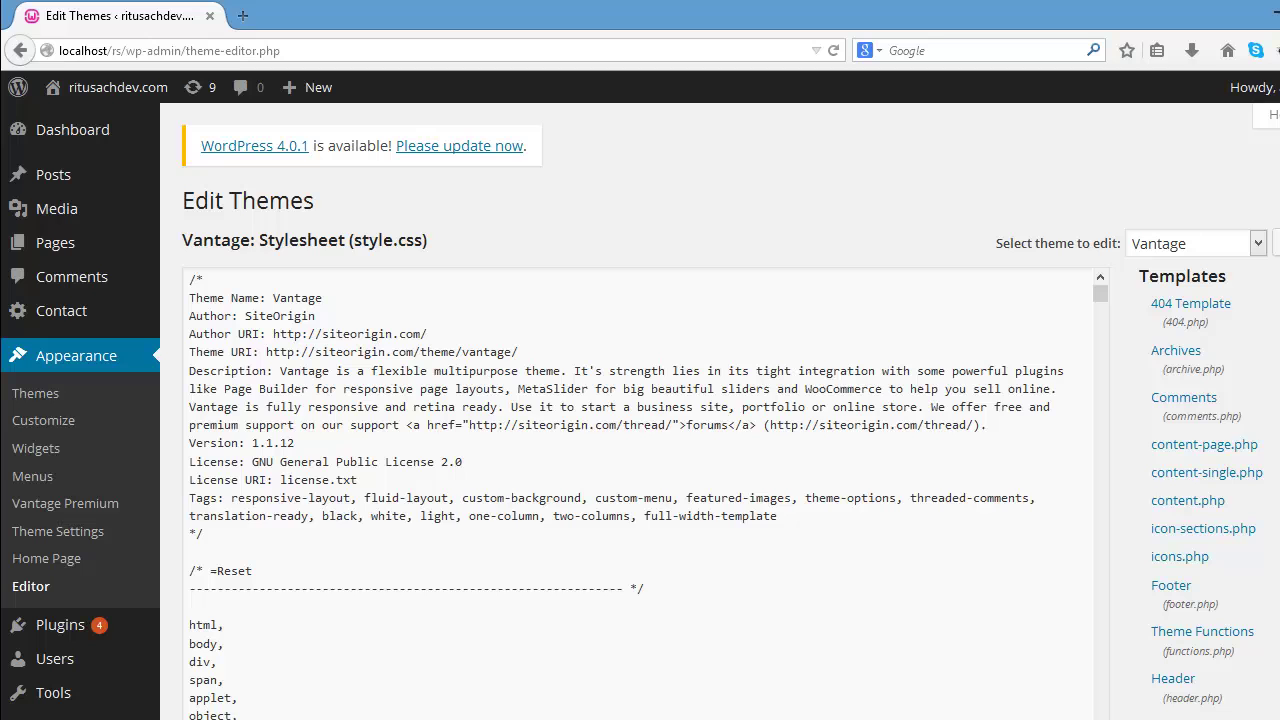
{"action": "left_click_drag", "start_coordinate": [1272, 180], "coordinate": [1277, 630]}
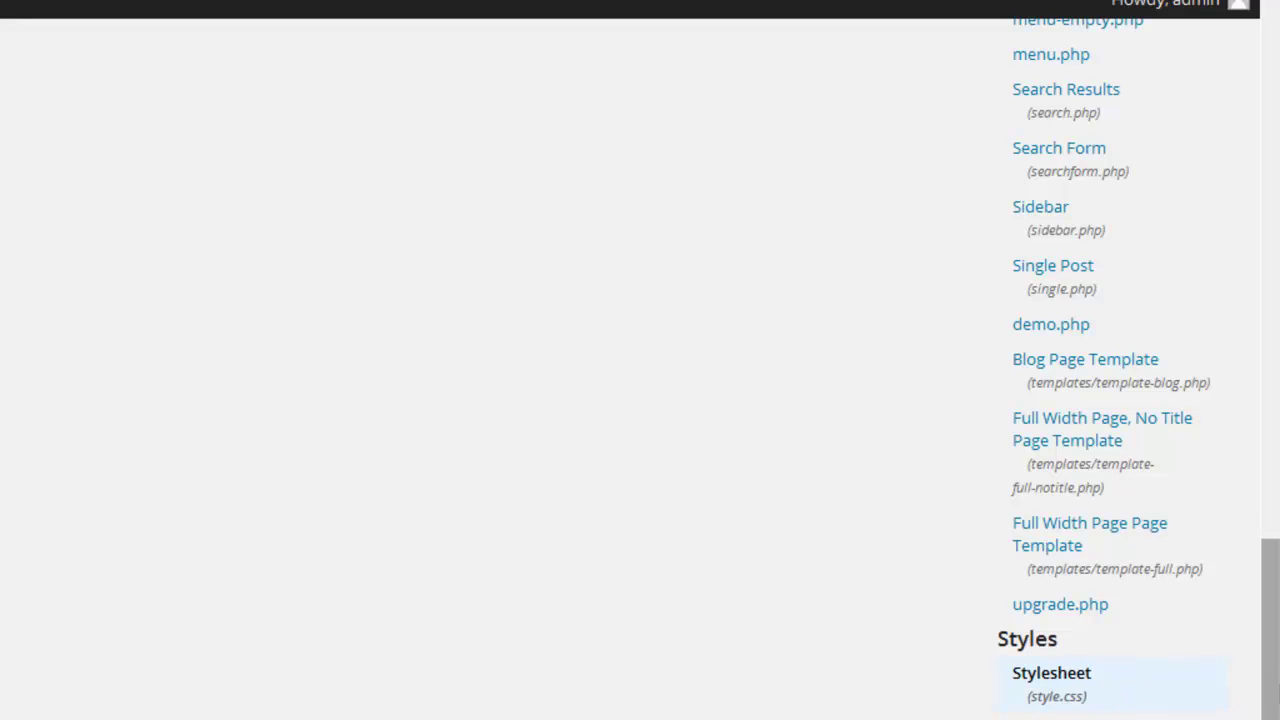
{"action": "left_click_drag", "start_coordinate": [1274, 692], "coordinate": [1270, 160]}
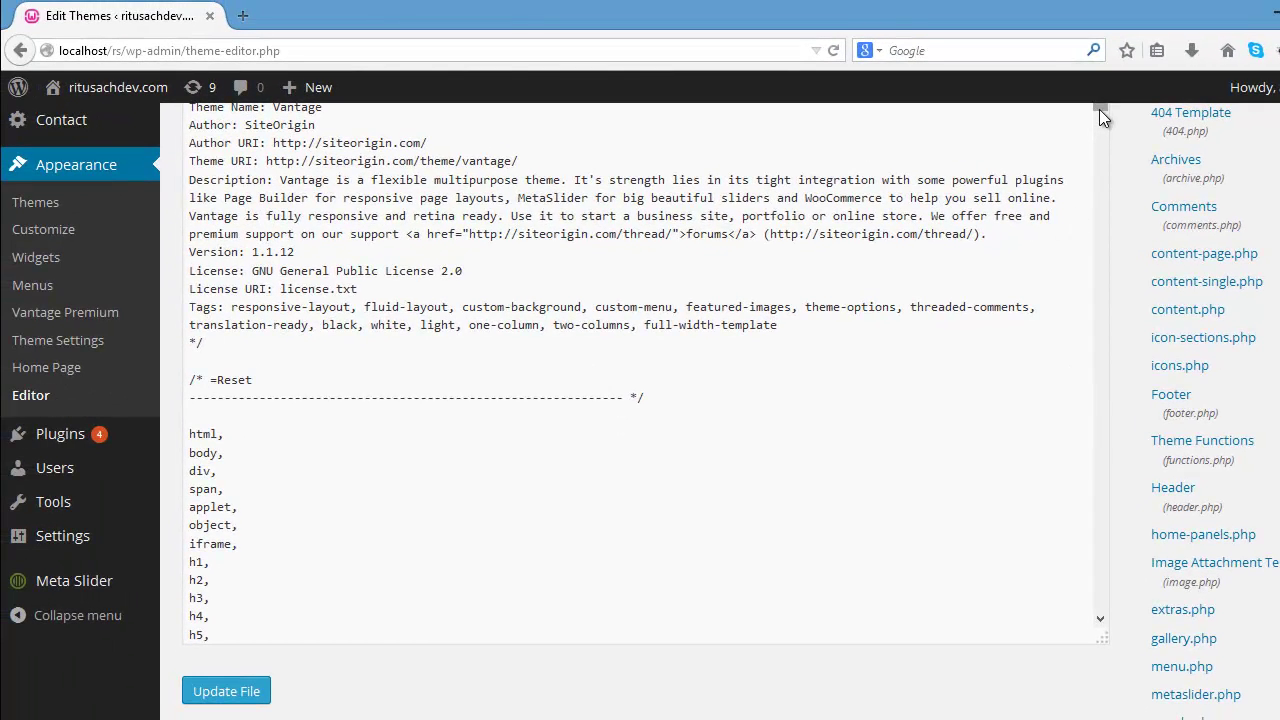
{"action": "left_click_drag", "start_coordinate": [1099, 109], "coordinate": [1099, 134]}
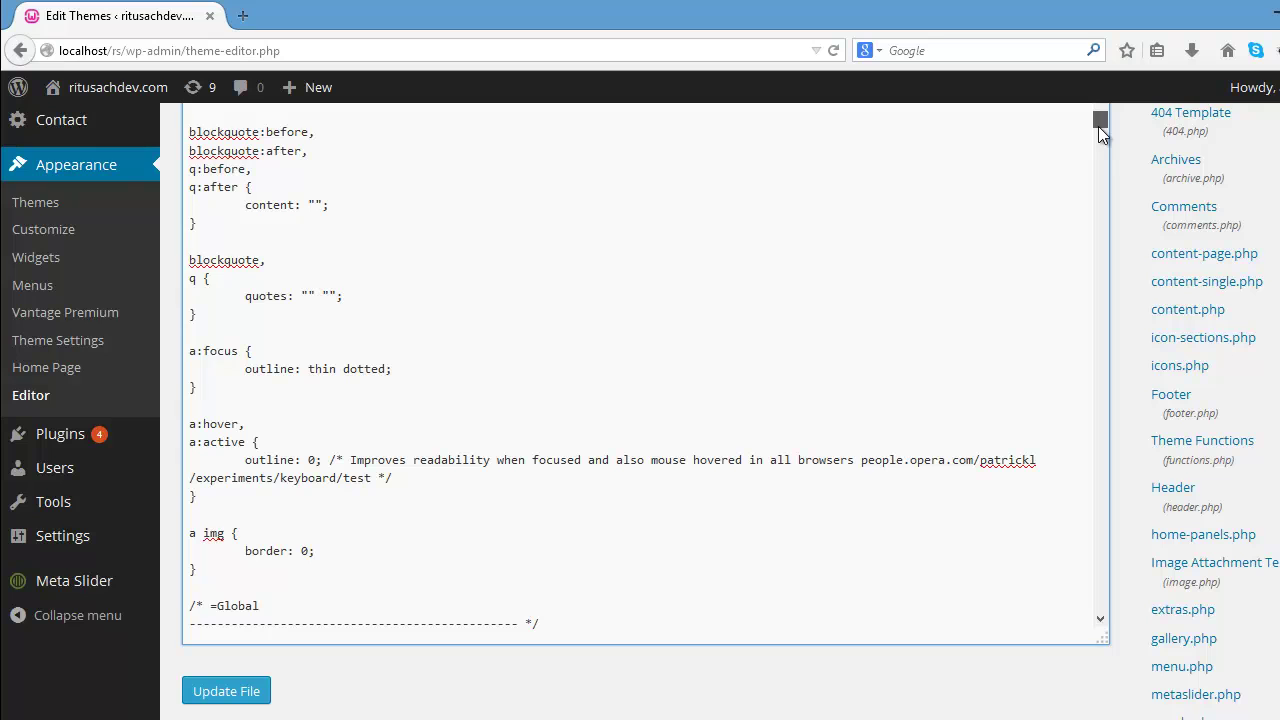
{"action": "left_click_drag", "start_coordinate": [1098, 126], "coordinate": [1103, 226]}
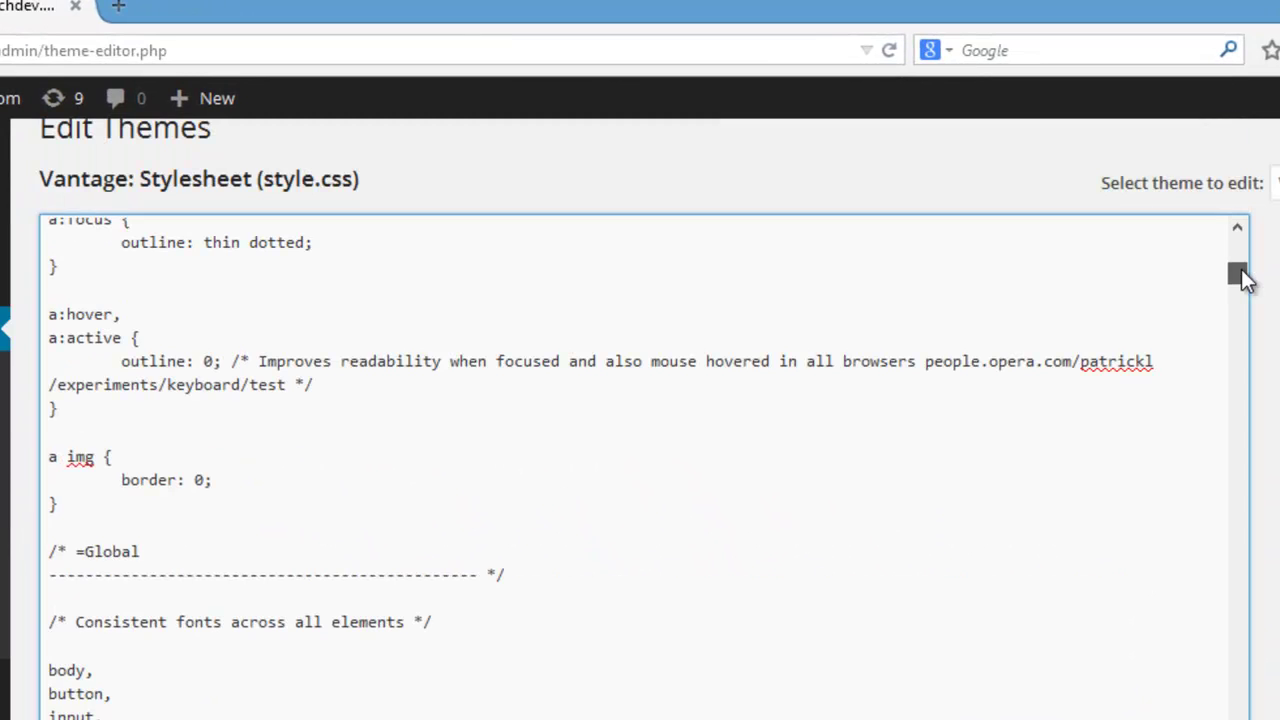
{"action": "scroll", "coordinate": [1240, 280], "scroll_direction": "down", "scroll_amount": 3}
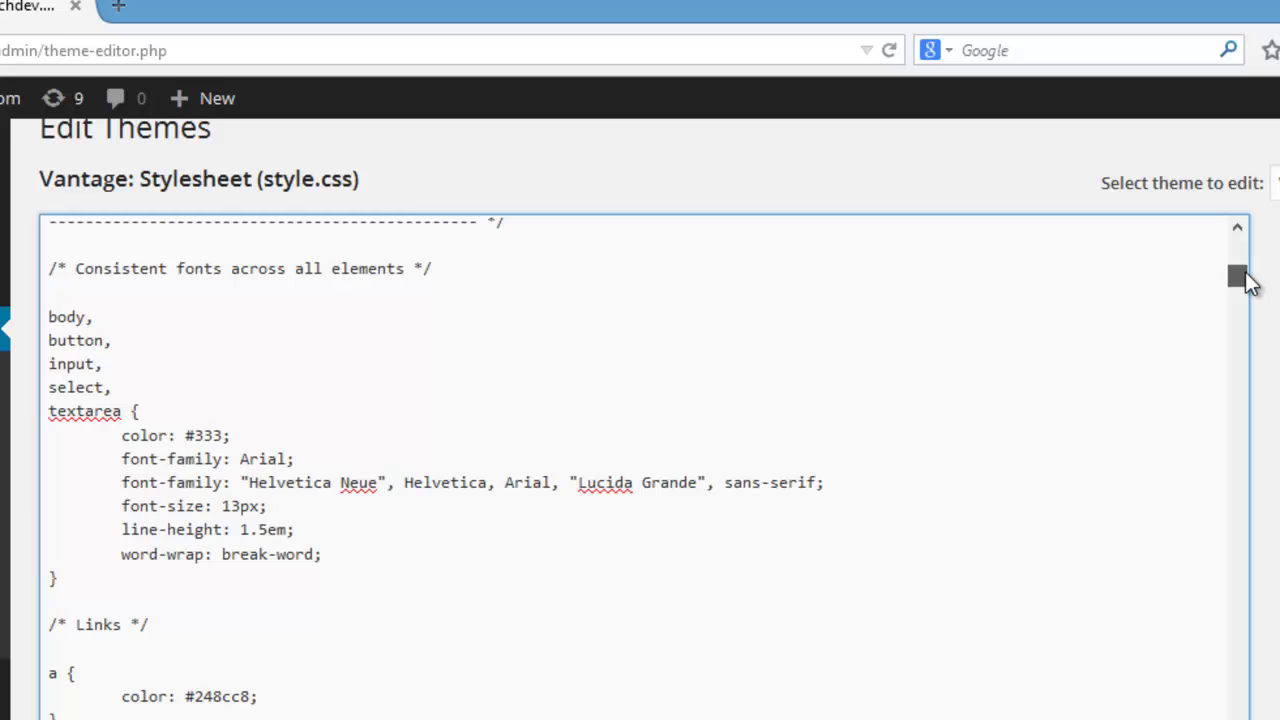
{"action": "mouse_move", "coordinate": [1247, 281]}
{"action": "left_mouse_down"}
{"action": "mouse_move", "coordinate": [1277, 394]}
{"action": "mouse_move", "coordinate": [1240, 403]}
{"action": "mouse_move", "coordinate": [1246, 414]}
{"action": "left_mouse_up"}
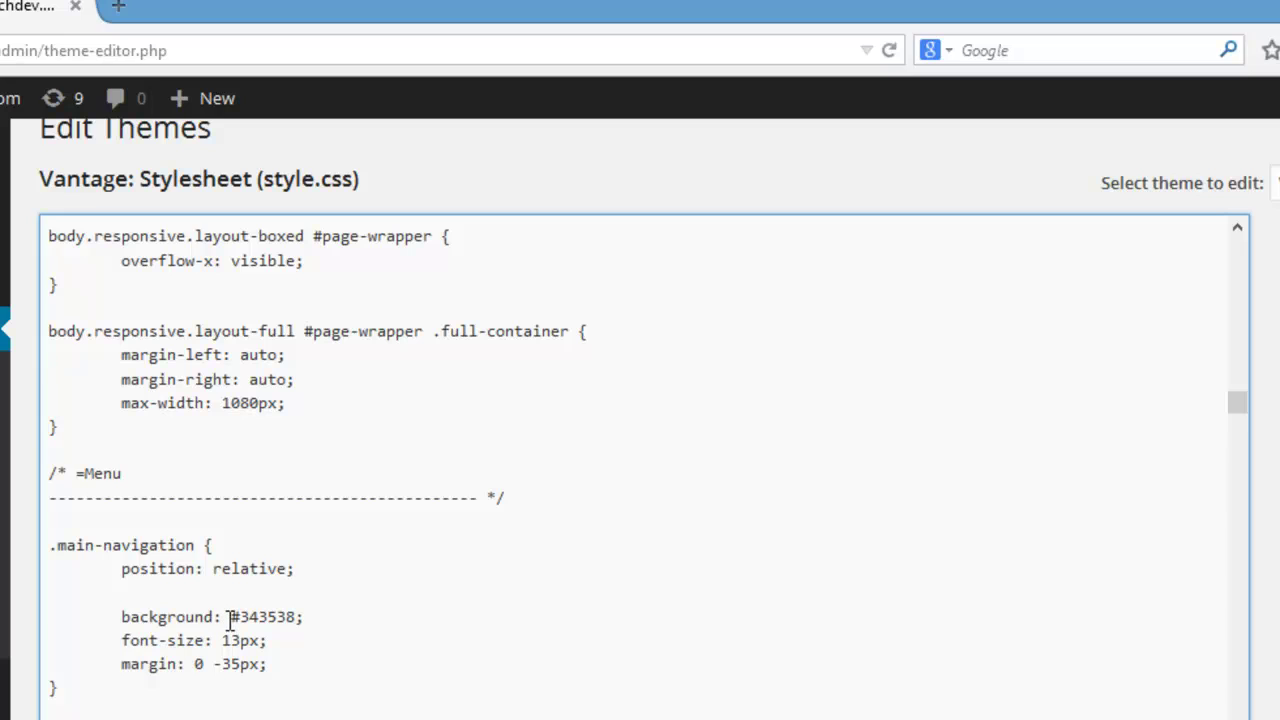
Replace the .main-navigation background #343538 with brown, checking the HTML colour-name chart
{"action": "left_click_drag", "start_coordinate": [230, 619], "coordinate": [299, 620]}
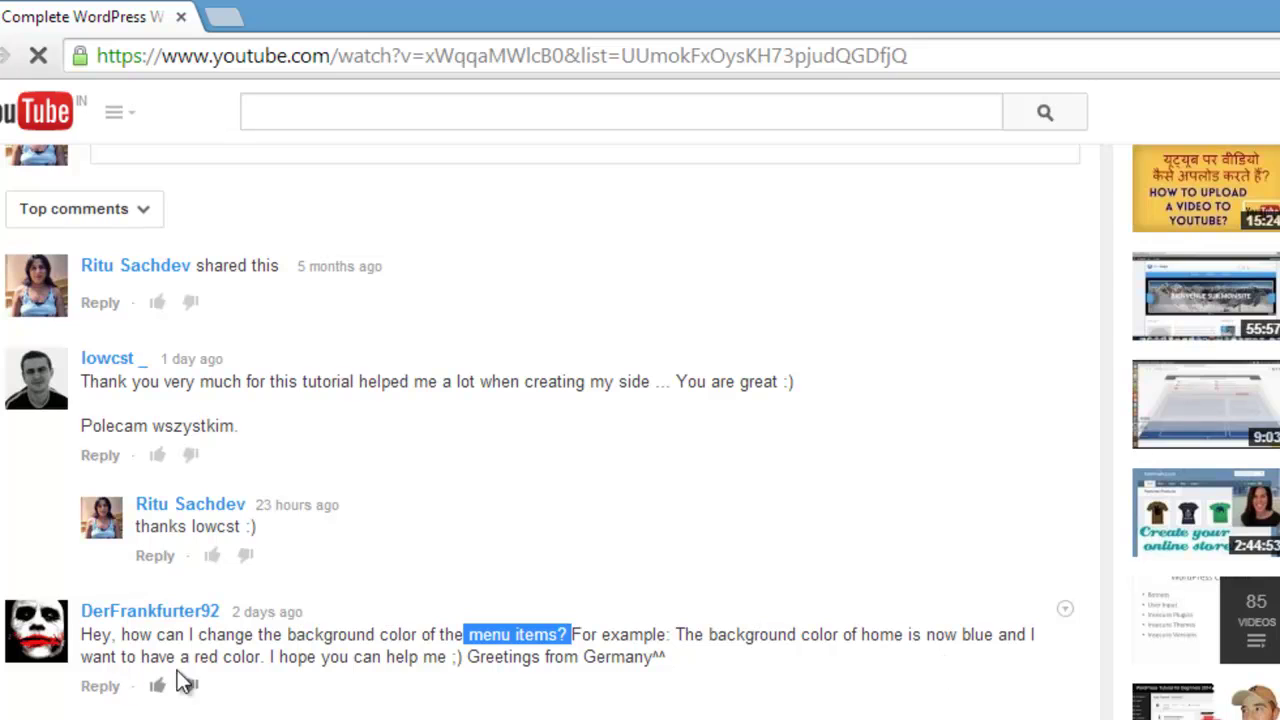
{"action": "key", "text": "alt+Tab"}
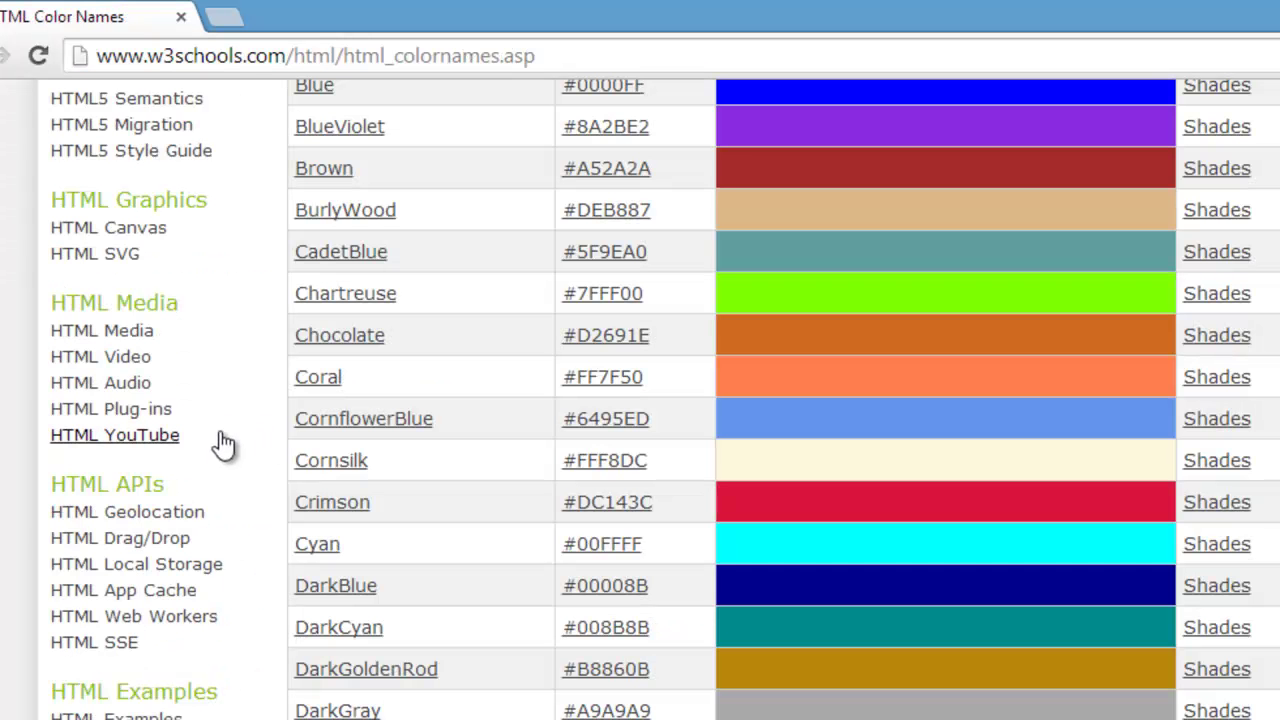
{"action": "key", "text": "alt+Tab"}
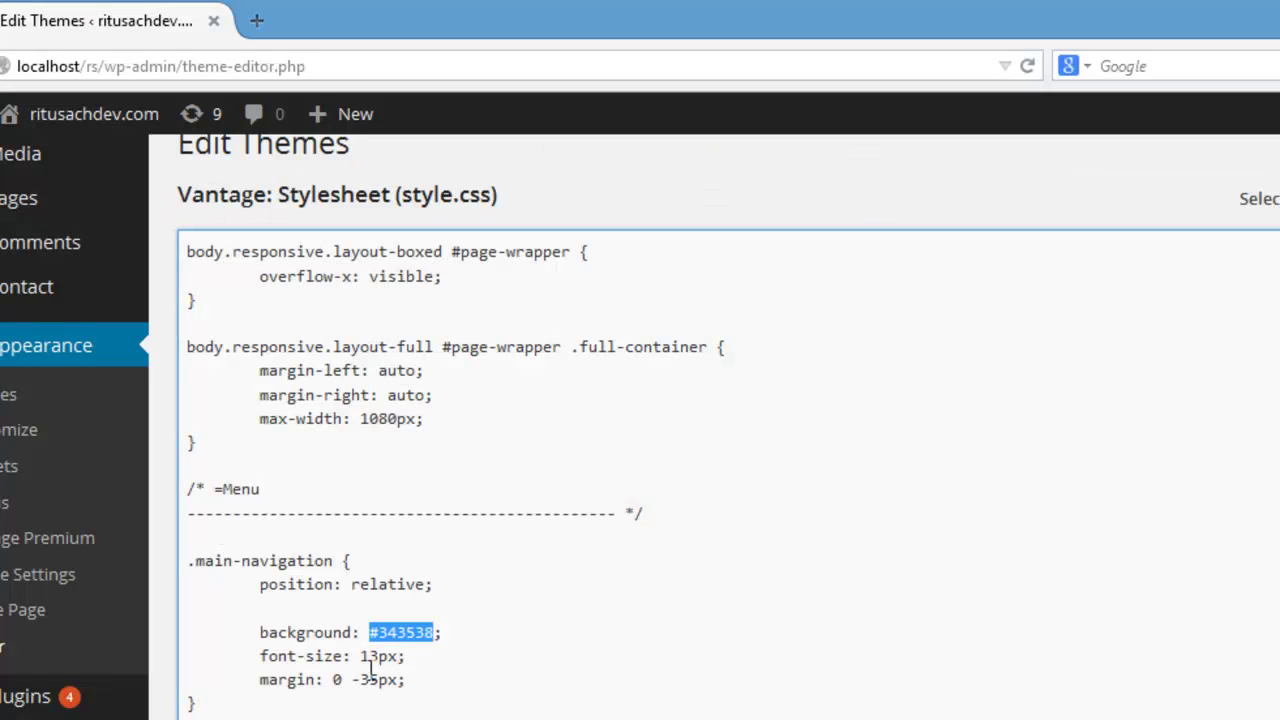
{"action": "type", "text": "bro"}
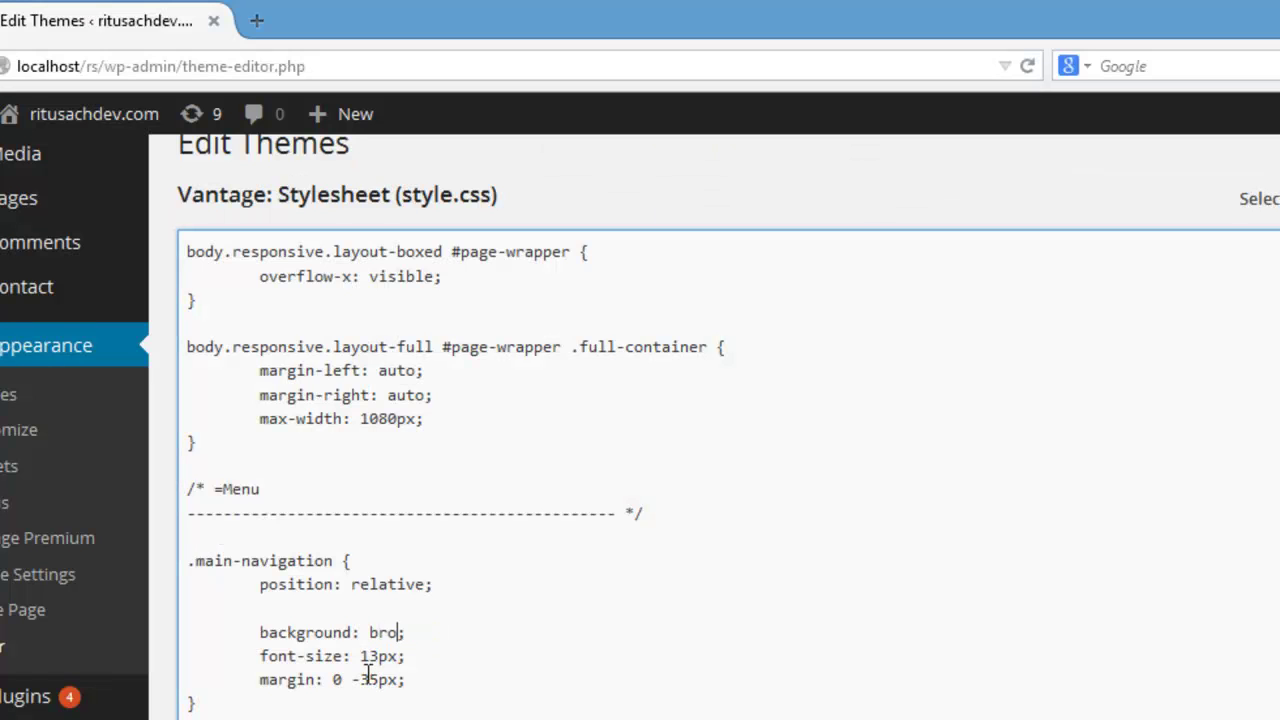
{"action": "type", "text": "wn"}
{"action": "key", "text": "alt+Tab"}
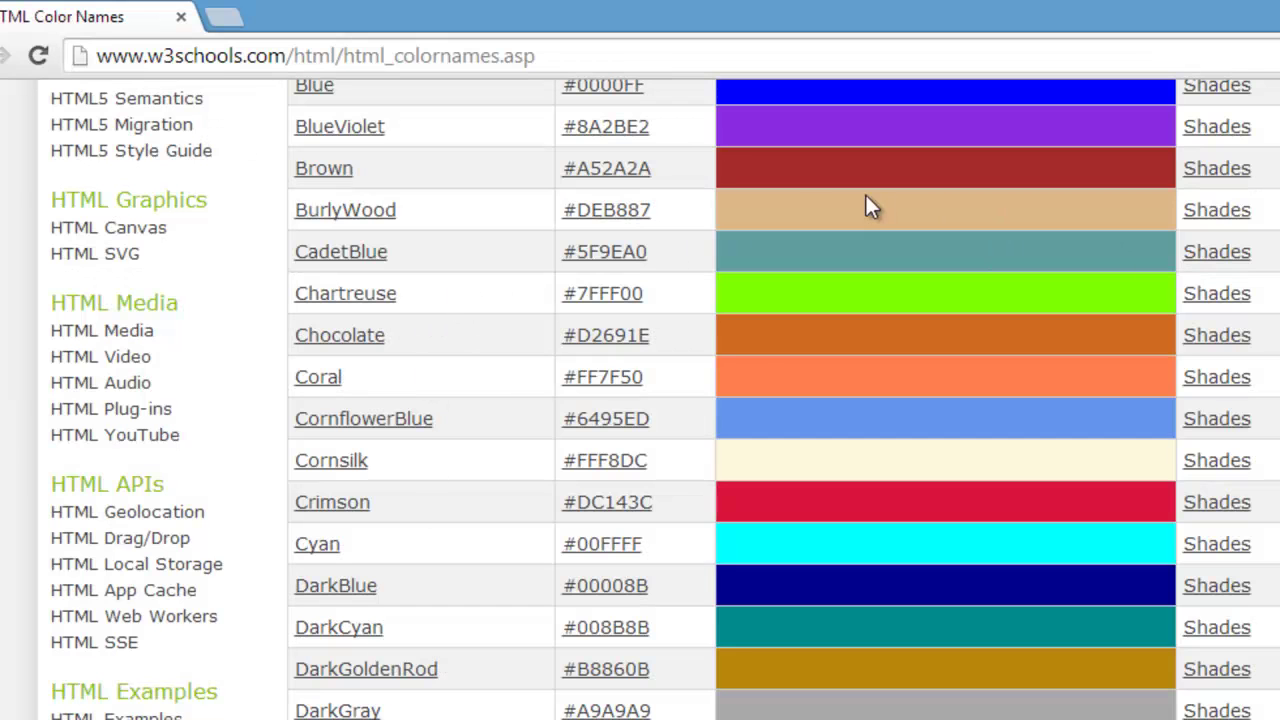
{"action": "left_click", "coordinate": [318, 170]}
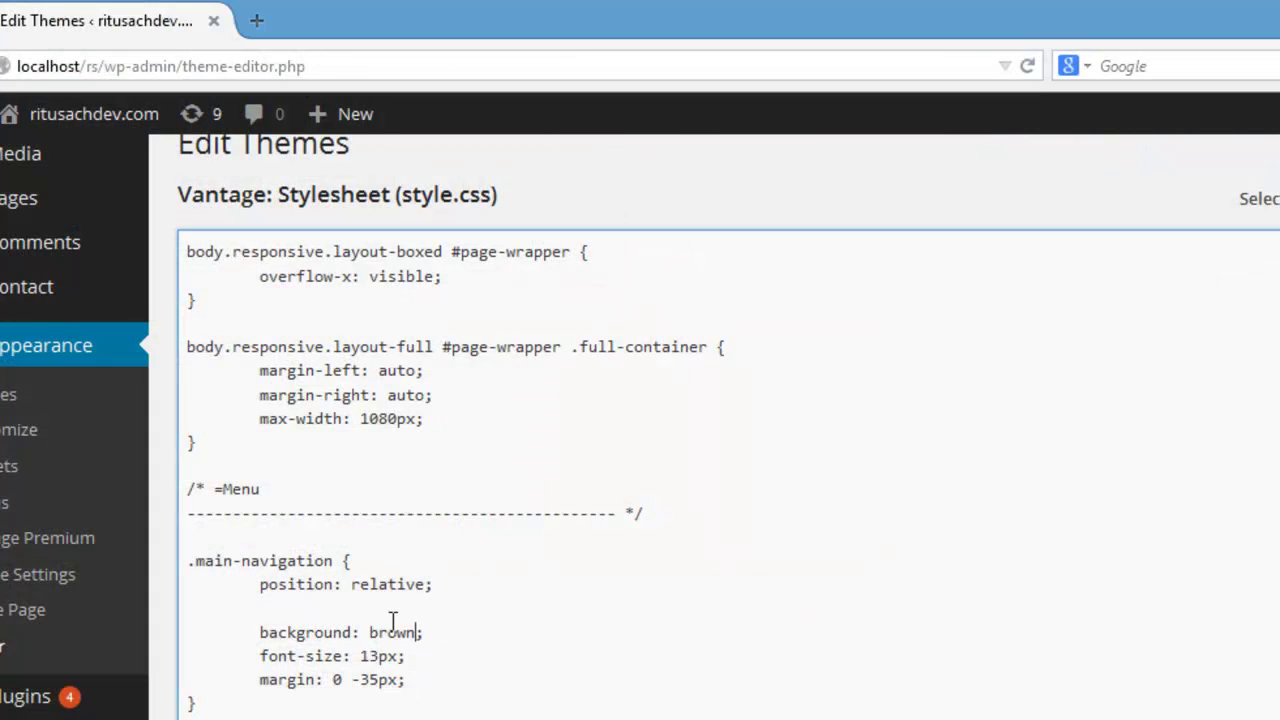
Save style.css with Update File and view the front page's brown navigation bar
{"action": "scroll", "coordinate": [393, 622], "scroll_direction": "down", "scroll_amount": 2}
{"action": "scroll", "coordinate": [393, 622], "scroll_direction": "down", "scroll_amount": 3}
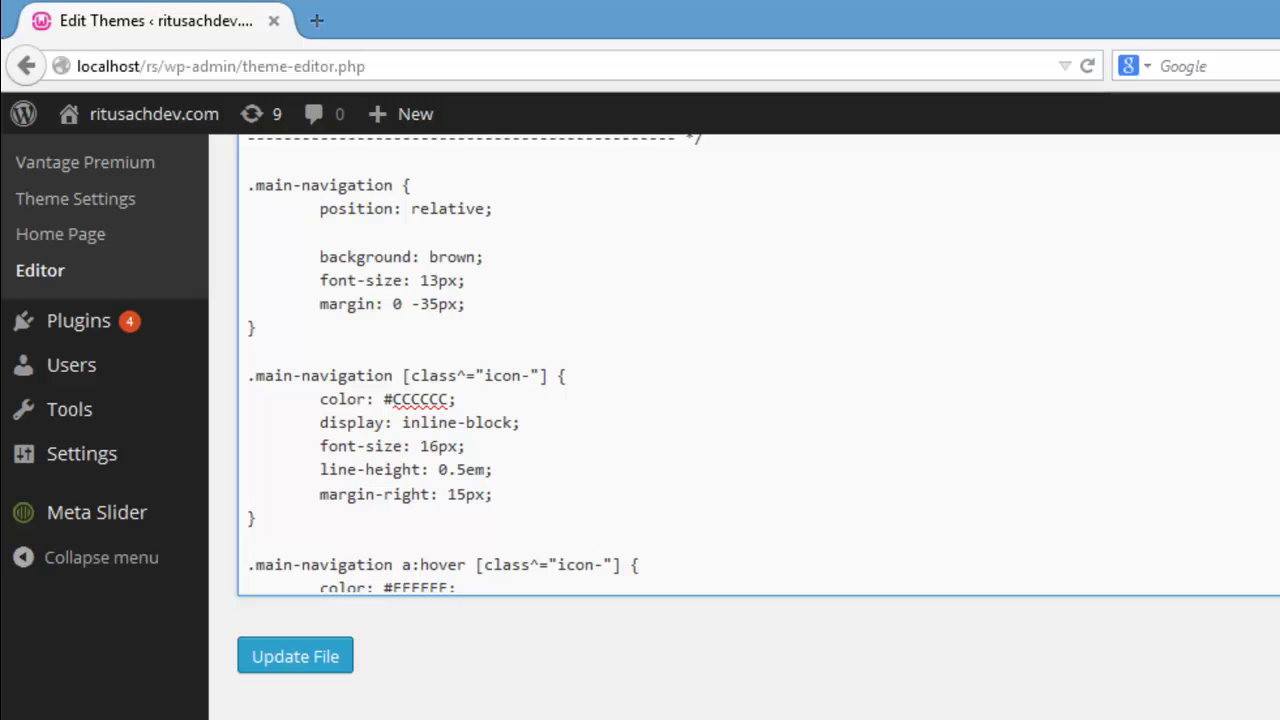
{"action": "left_click", "coordinate": [318, 645]}
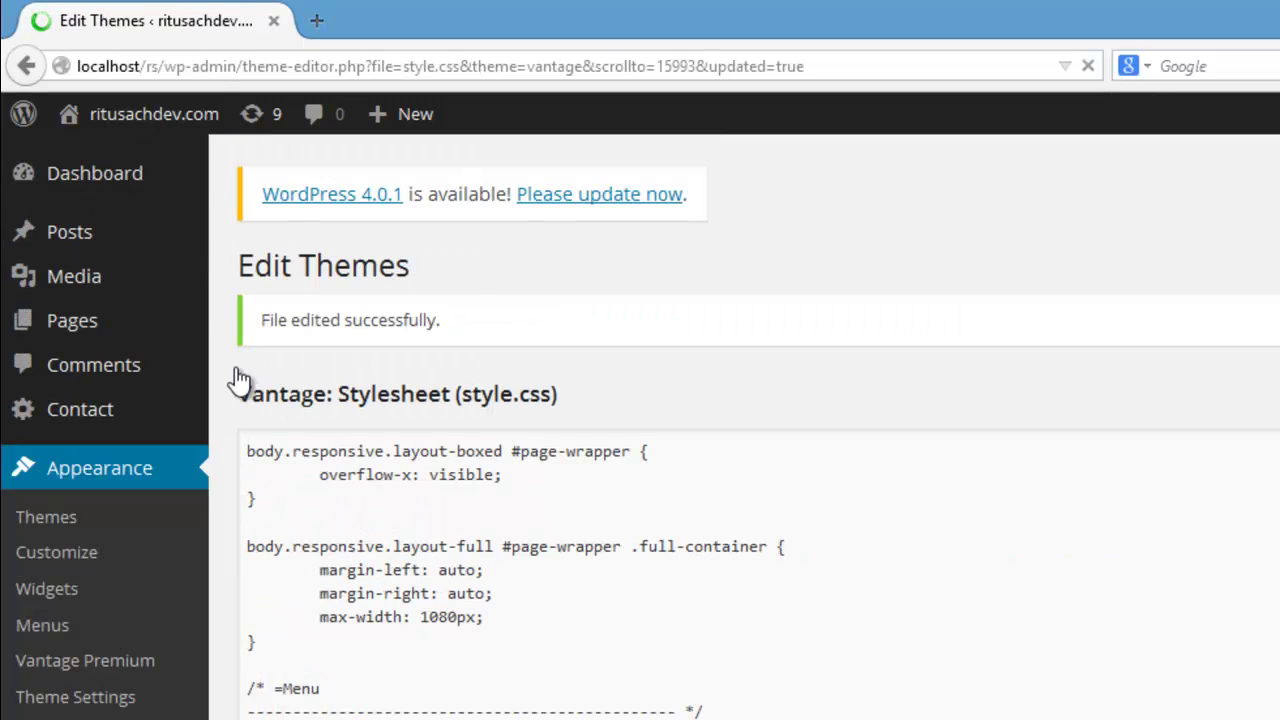
{"action": "left_click", "coordinate": [109, 162]}
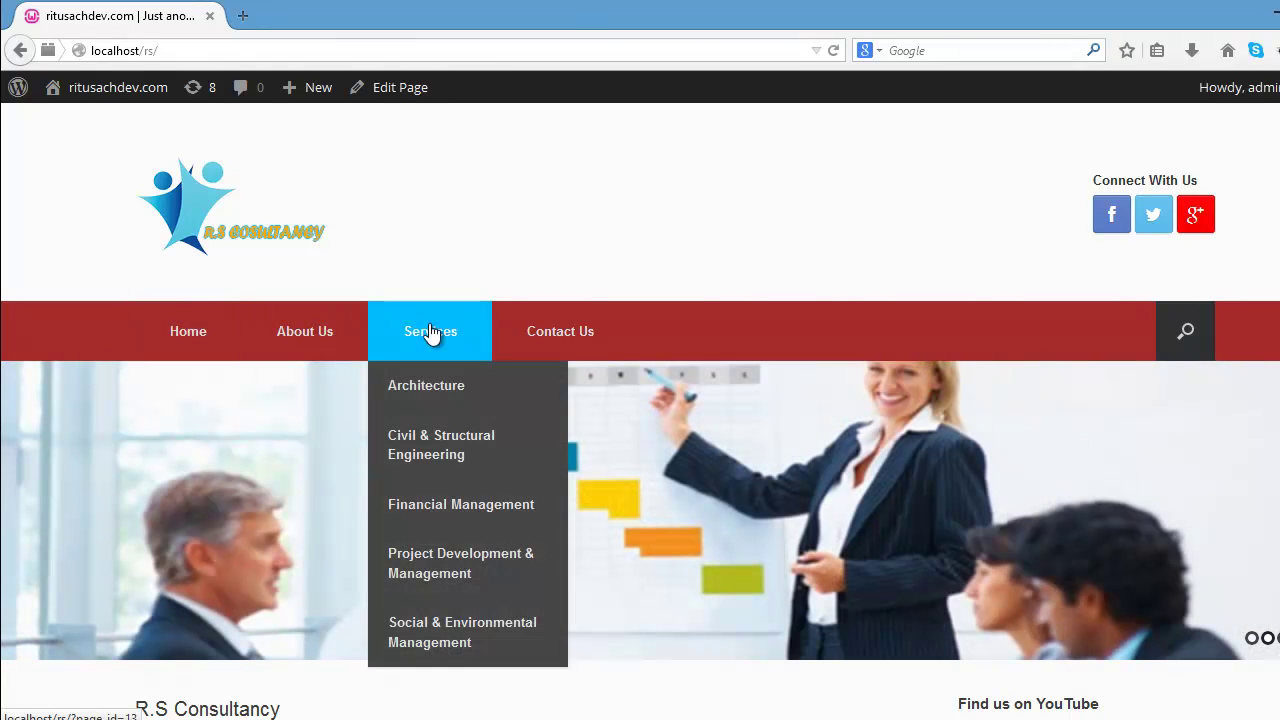
{"action": "mouse_move", "coordinate": [154, 114]}
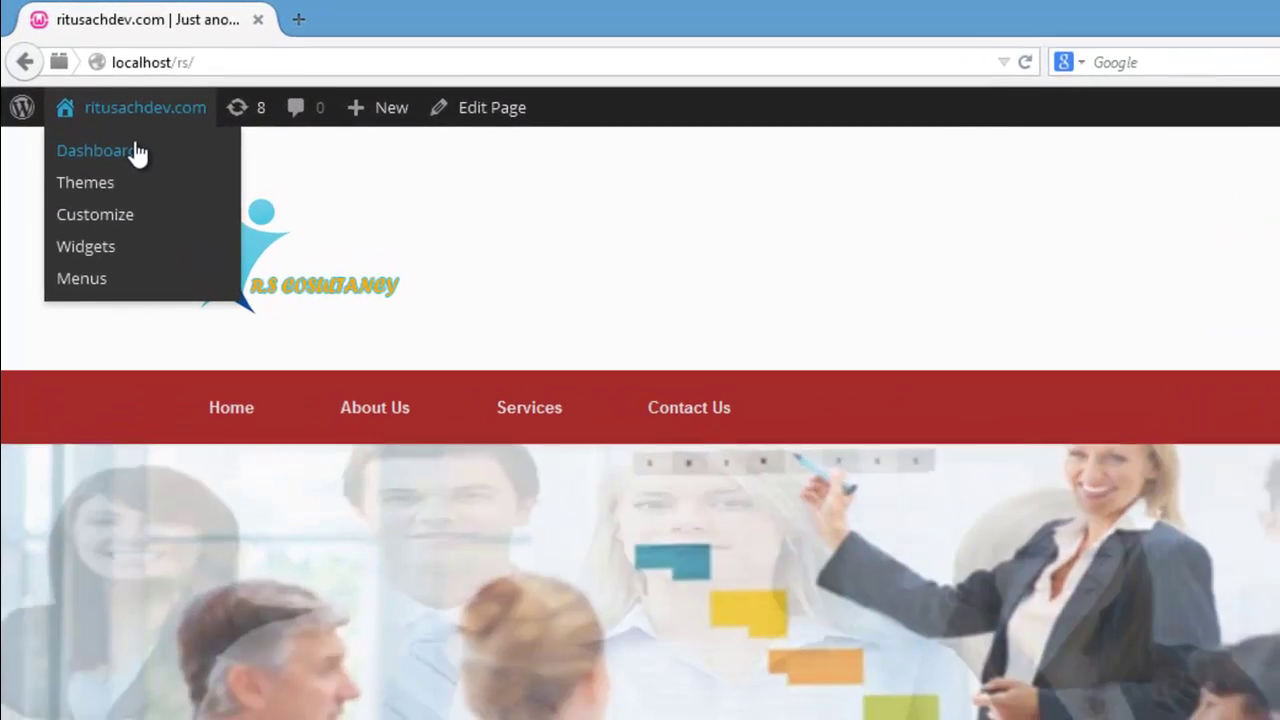
Reopen the Vantage style.css and locate the brown .main-navigation background value
{"action": "left_click", "coordinate": [138, 152]}
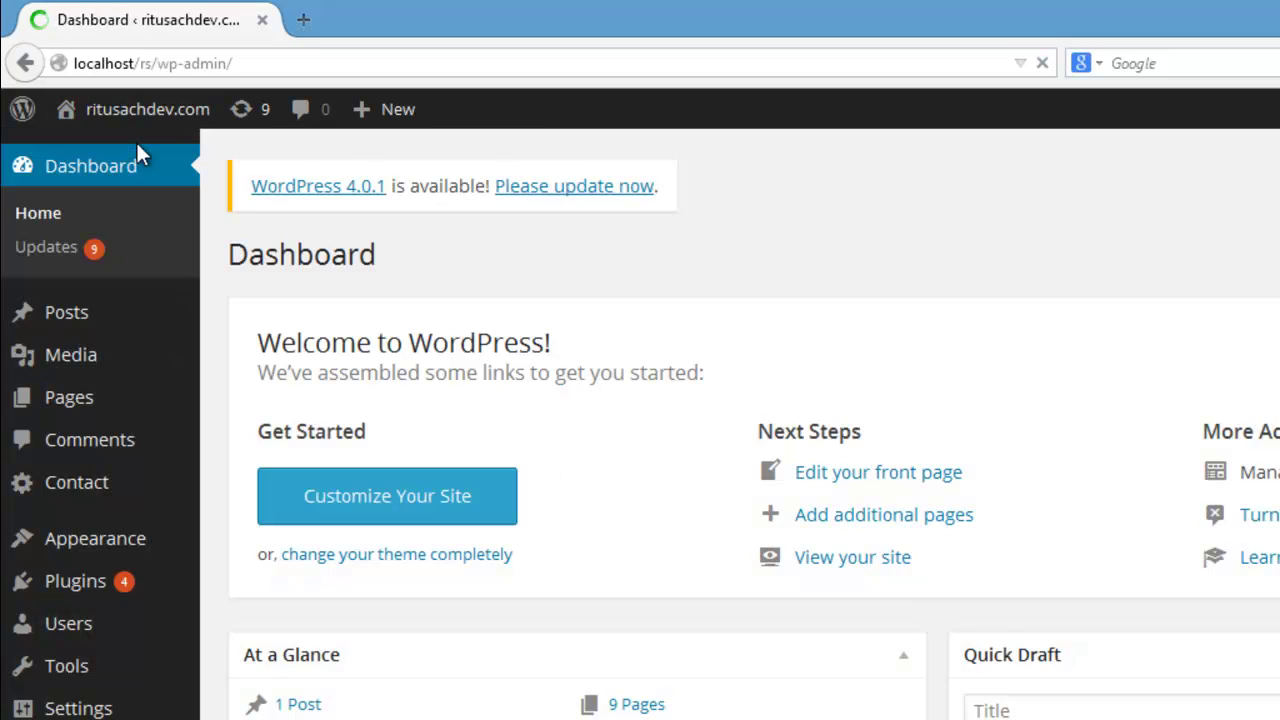
{"action": "mouse_move", "coordinate": [95, 413]}
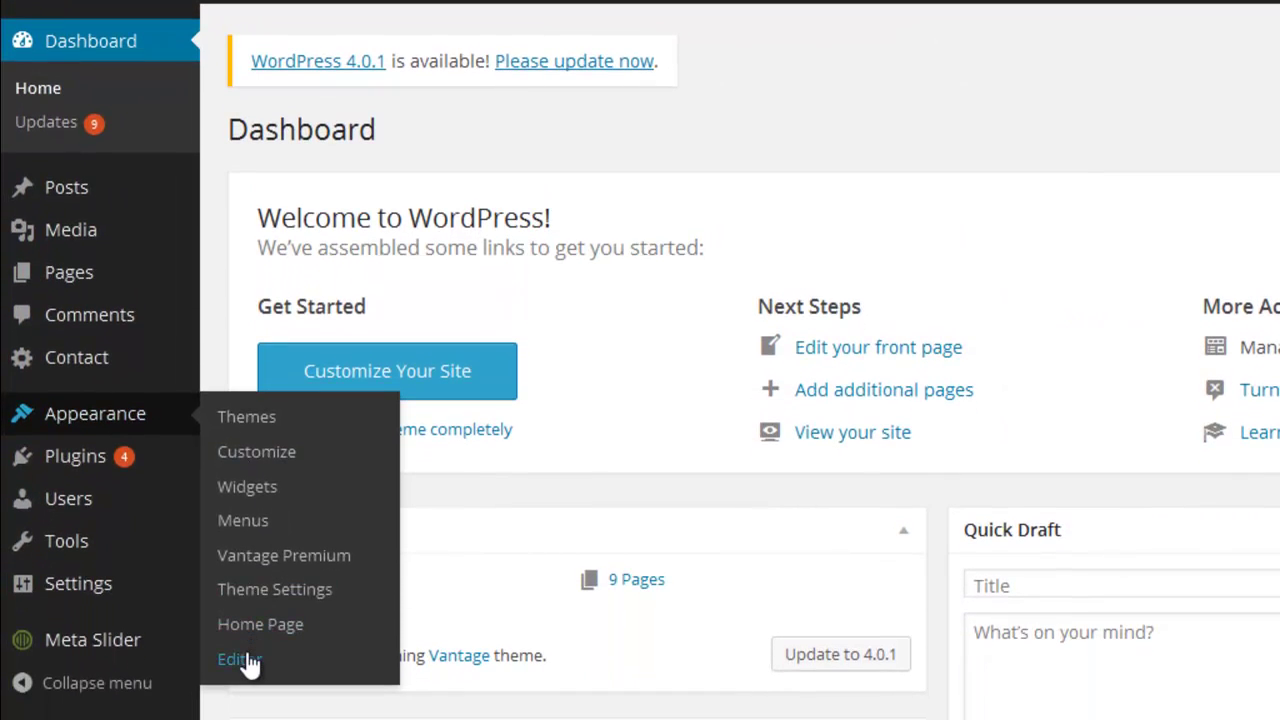
{"action": "left_click", "coordinate": [240, 660]}
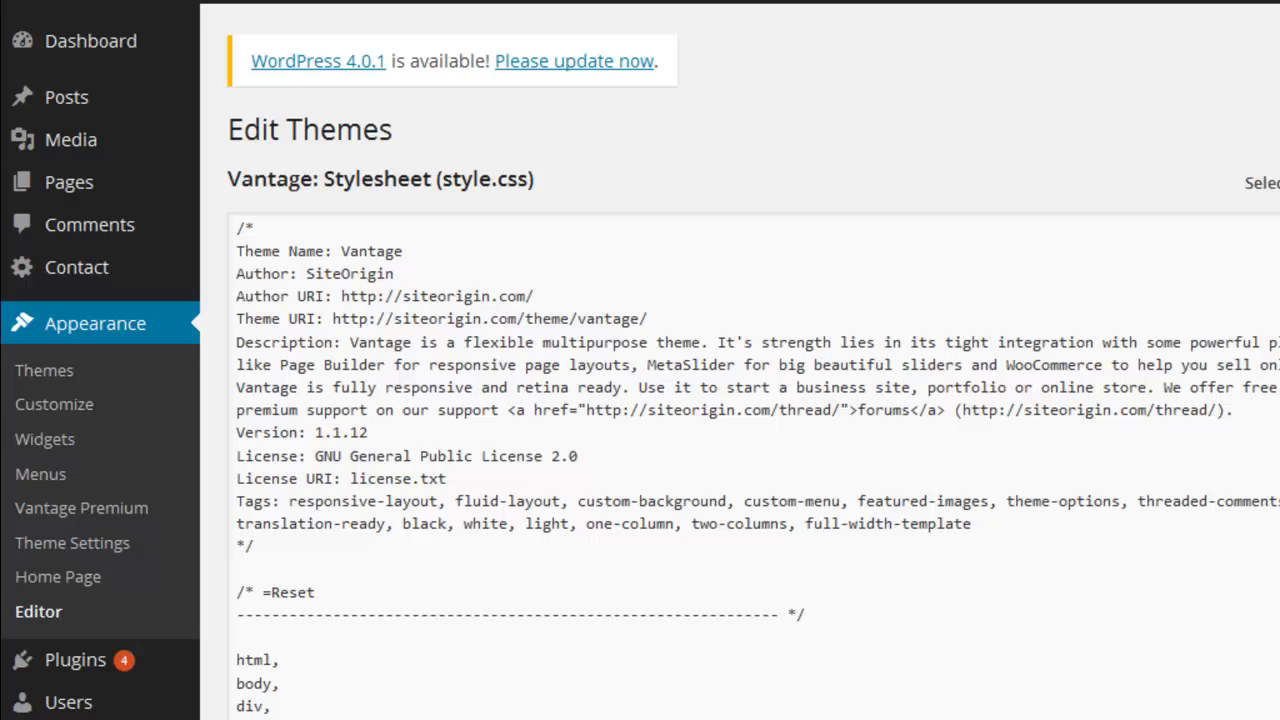
{"action": "scroll", "coordinate": [1208, 248], "scroll_direction": "down", "scroll_amount": 10}
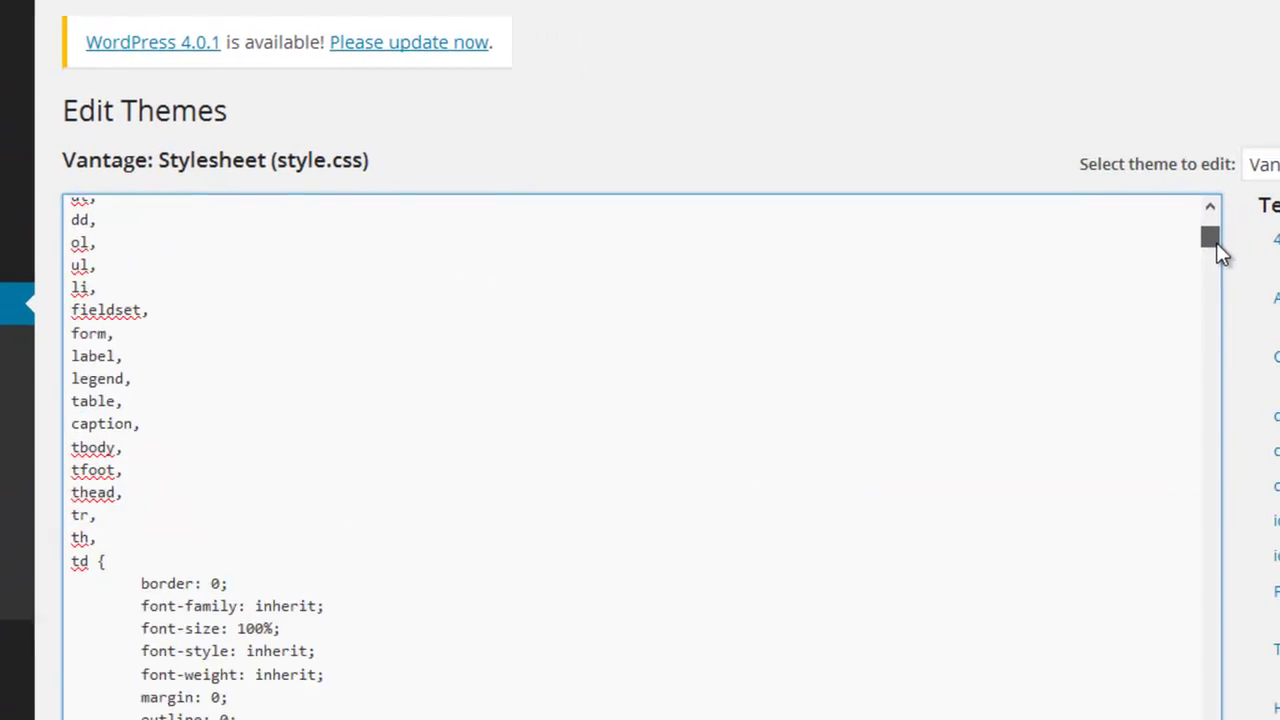
{"action": "scroll", "coordinate": [1208, 248], "scroll_direction": "down", "scroll_amount": 8}
{"action": "scroll", "coordinate": [1208, 248], "scroll_direction": "down", "scroll_amount": 5}
{"action": "scroll", "coordinate": [1209, 251], "scroll_direction": "down", "scroll_amount": 5}
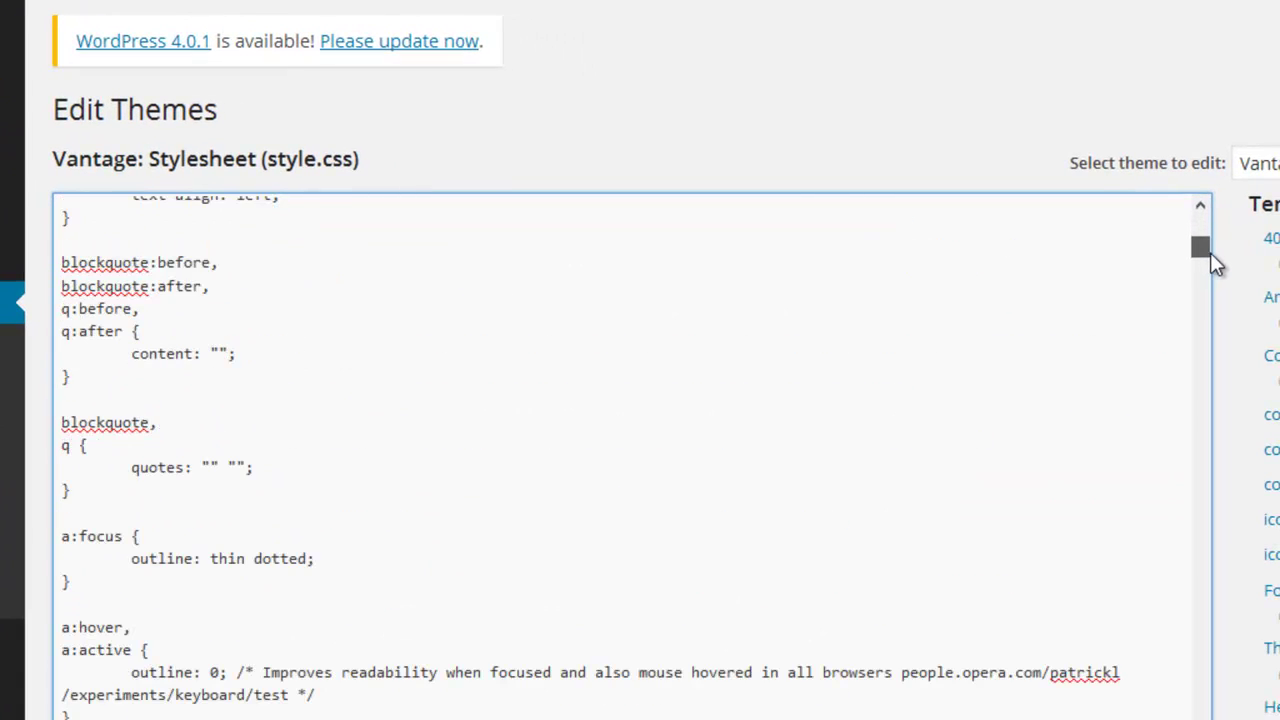
{"action": "mouse_move", "coordinate": [1210, 252]}
{"action": "left_mouse_down"}
{"action": "mouse_move", "coordinate": [1235, 335]}
{"action": "mouse_move", "coordinate": [1266, 380]}
{"action": "left_mouse_up"}
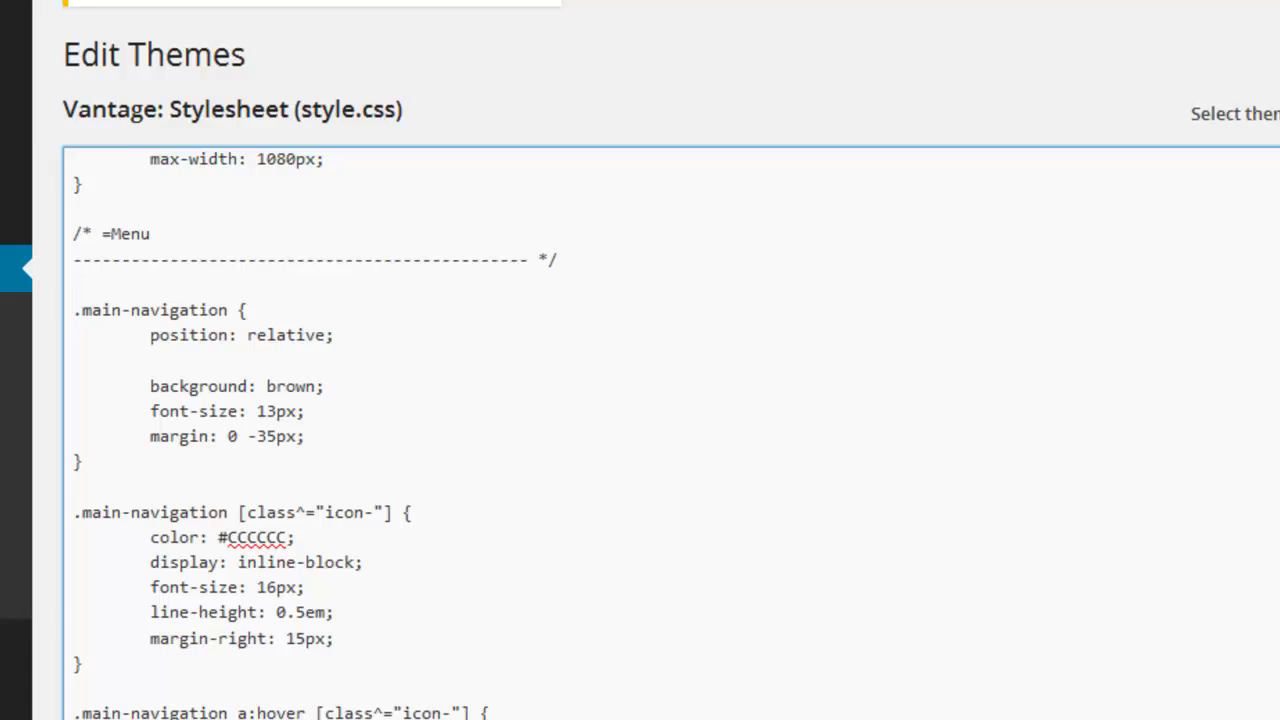
{"action": "left_click_drag", "start_coordinate": [296, 364], "coordinate": [358, 364]}
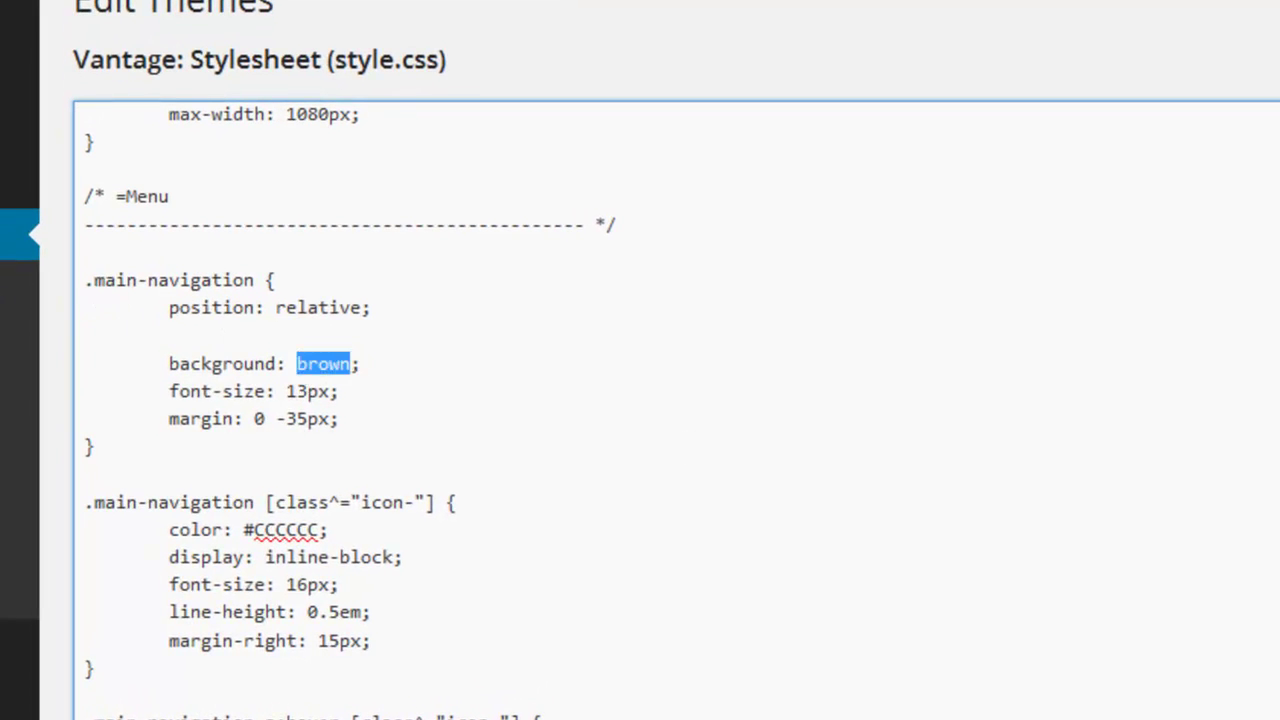
Find the .main-navigation ul li:hover > a rule and select its #00bcff background
{"action": "scroll", "coordinate": [640, 400], "scroll_direction": "down", "scroll_amount": 5}
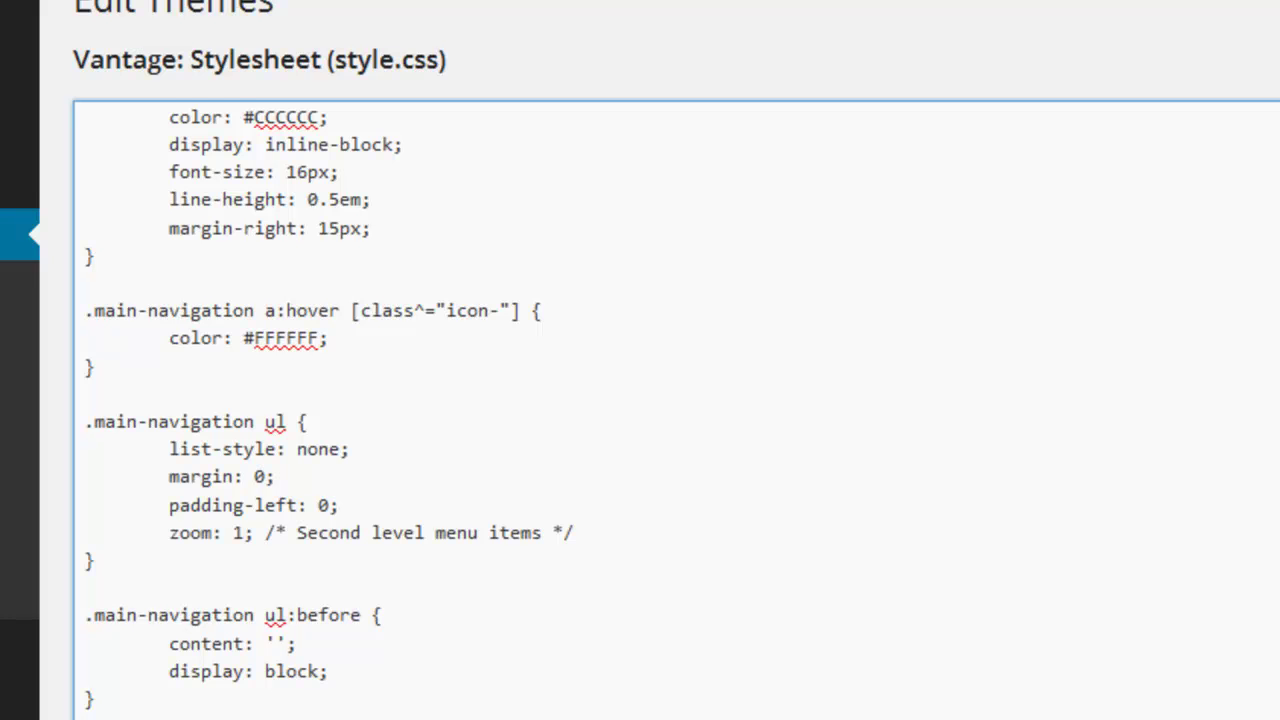
{"action": "scroll", "coordinate": [539, 311], "scroll_direction": "down", "scroll_amount": 1}
{"action": "scroll", "coordinate": [539, 311], "scroll_direction": "down", "scroll_amount": 1}
{"action": "scroll", "coordinate": [539, 311], "scroll_direction": "down", "scroll_amount": 1}
{"action": "scroll", "coordinate": [539, 311], "scroll_direction": "down", "scroll_amount": 1}
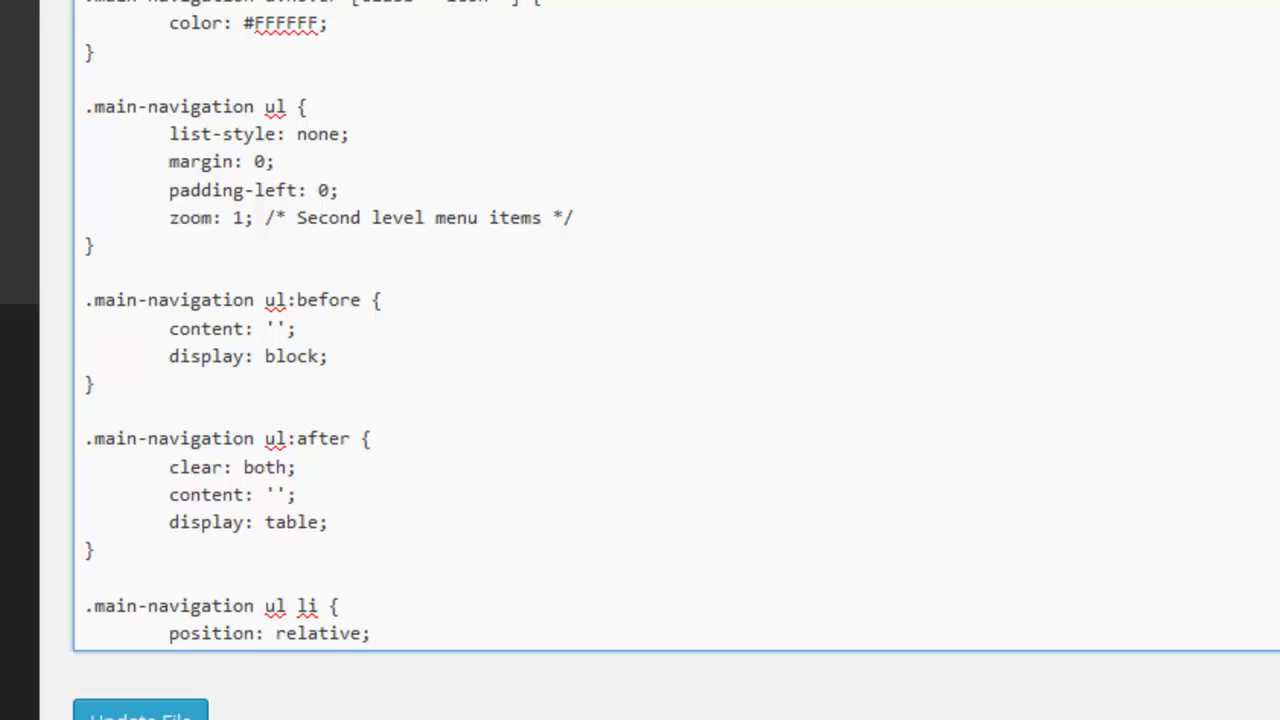
{"action": "scroll", "coordinate": [640, 320], "scroll_direction": "down", "scroll_amount": 5}
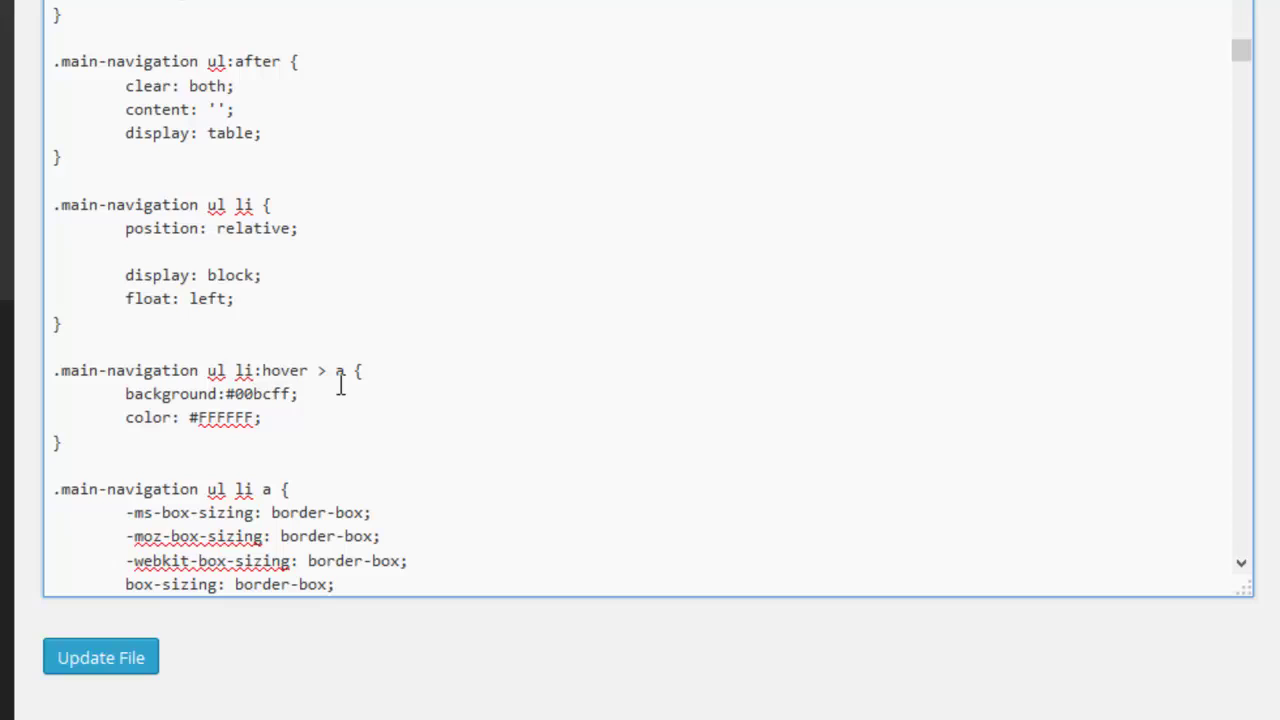
{"action": "left_click_drag", "start_coordinate": [235, 370], "coordinate": [311, 370]}
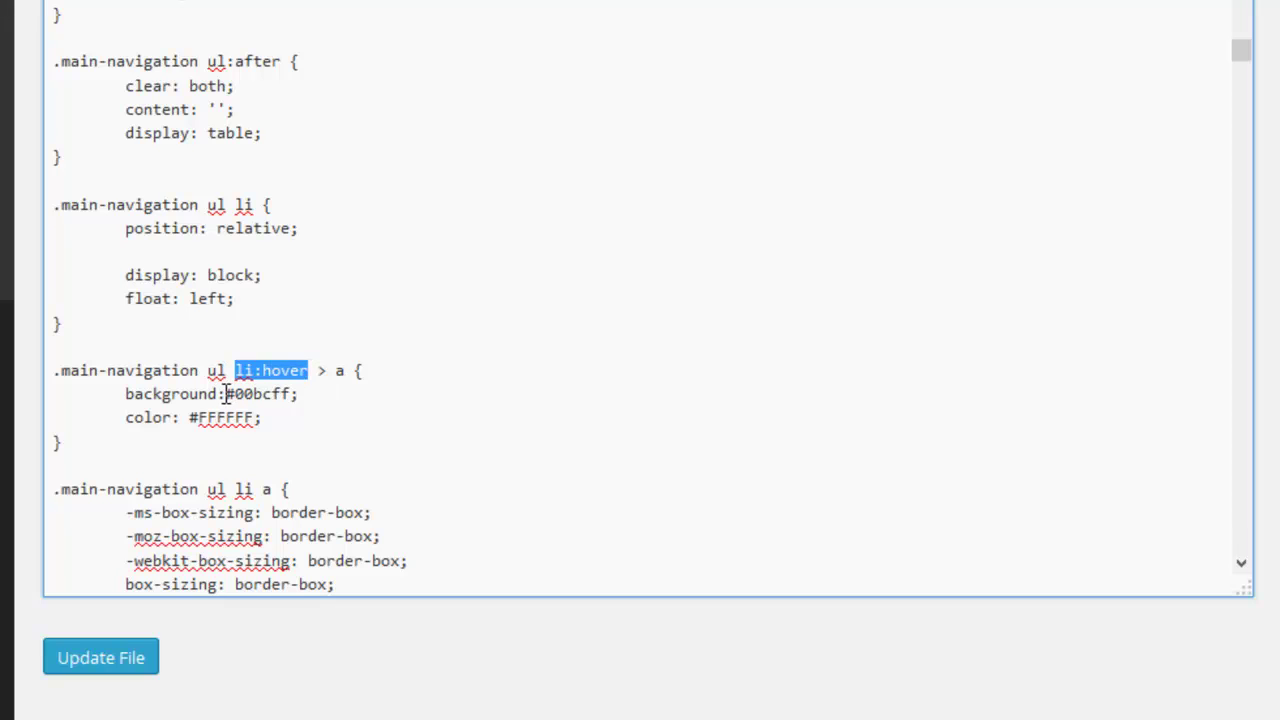
{"action": "left_click_drag", "start_coordinate": [226, 393], "coordinate": [292, 393]}
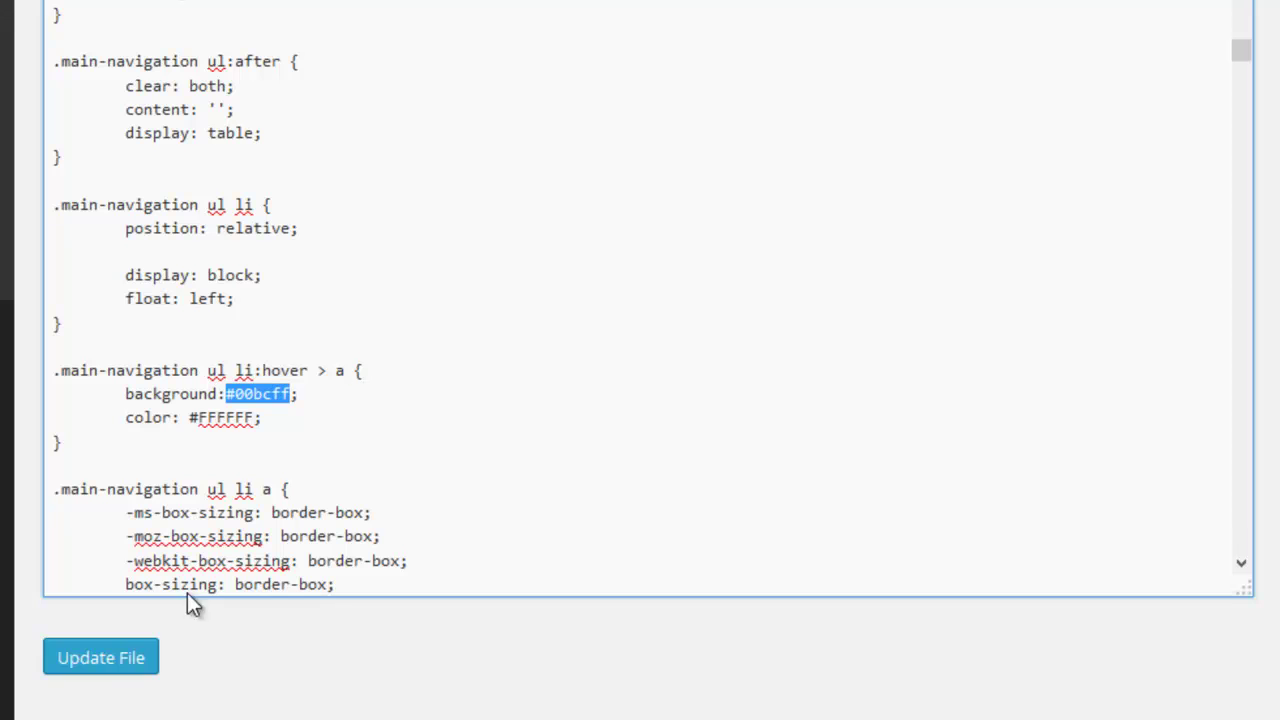
Replace the hover background #00bcff with burlywood, checked on w3schools, and save style.css
{"action": "left_click", "coordinate": [231, 526]}
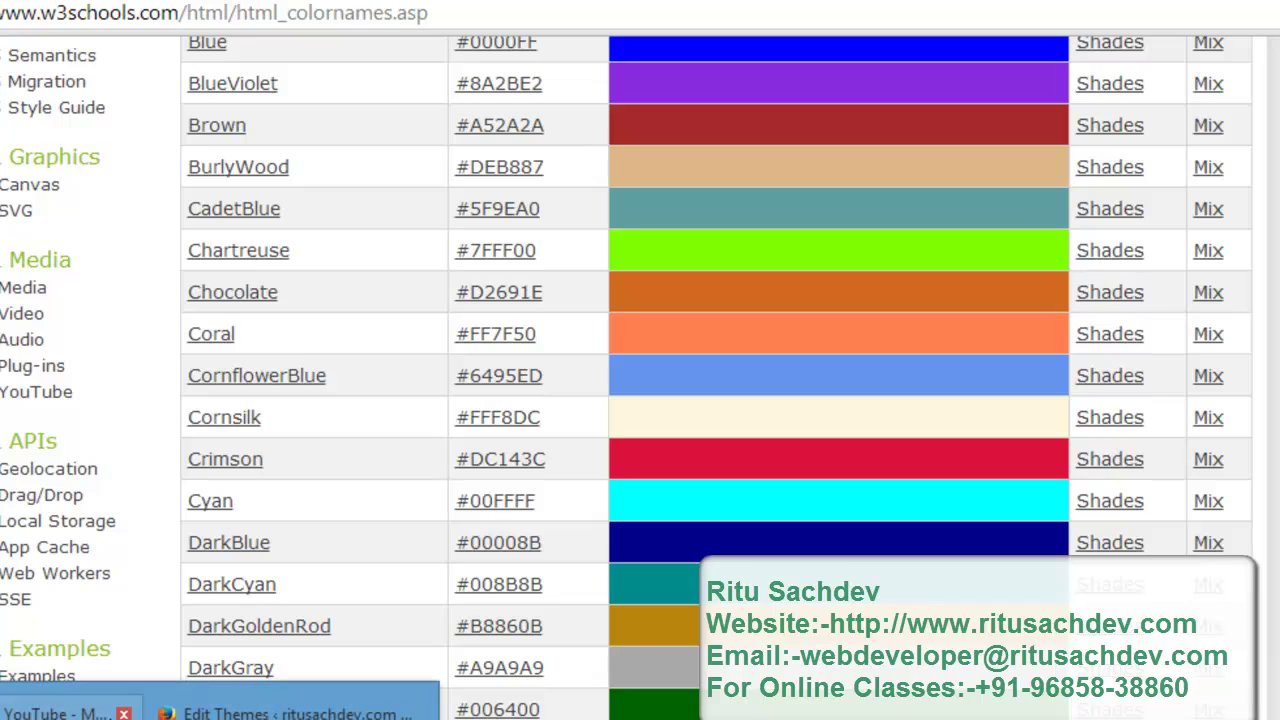
{"action": "left_click", "coordinate": [228, 712]}
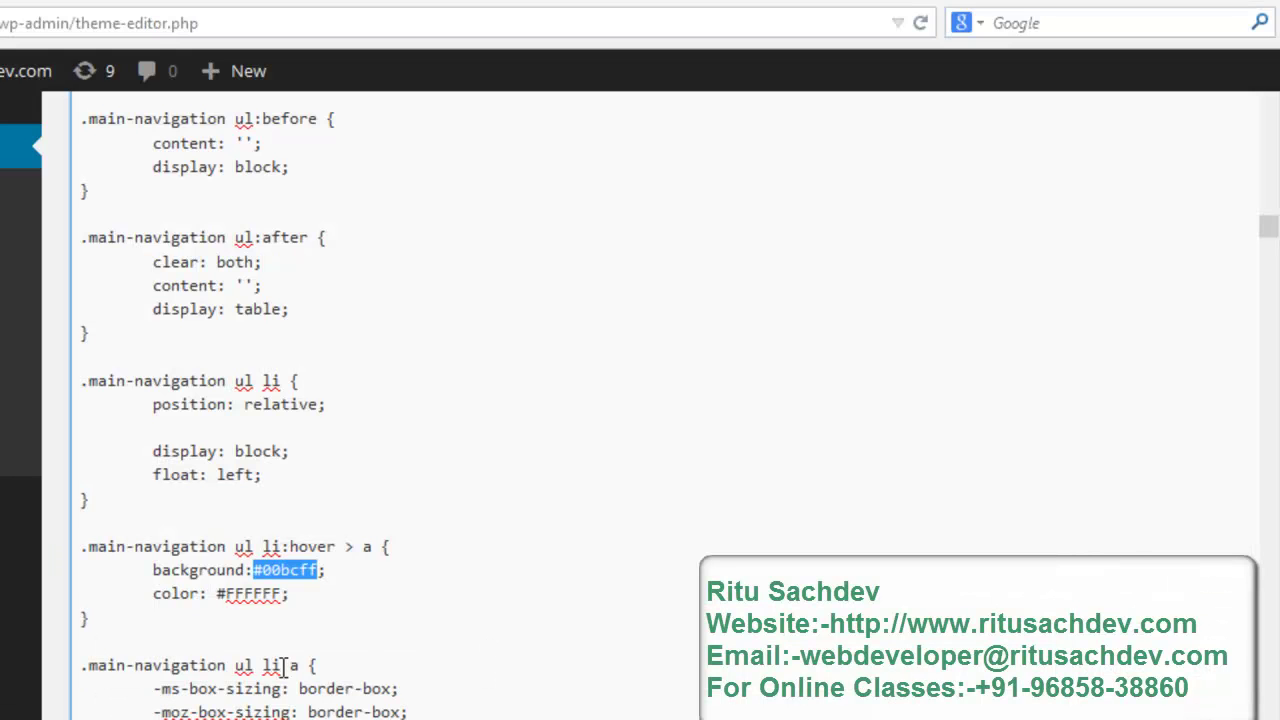
{"action": "type", "text": "b"}
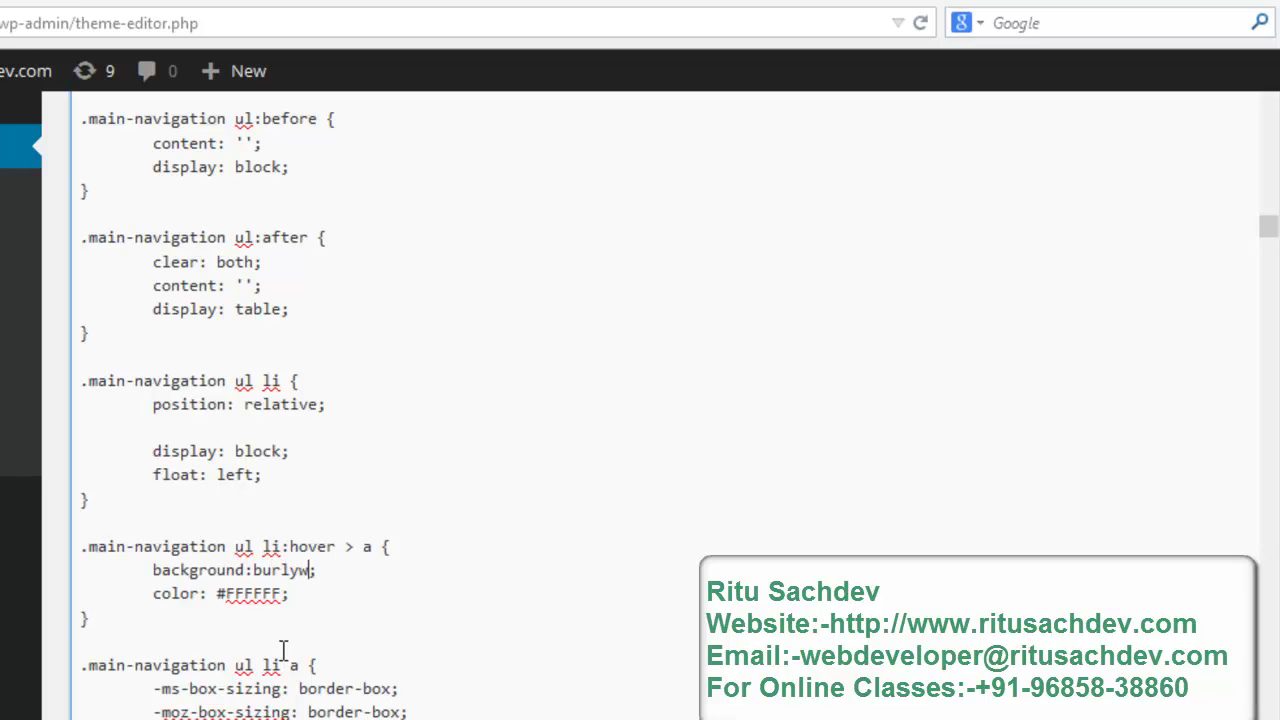
{"action": "type", "text": "ood"}
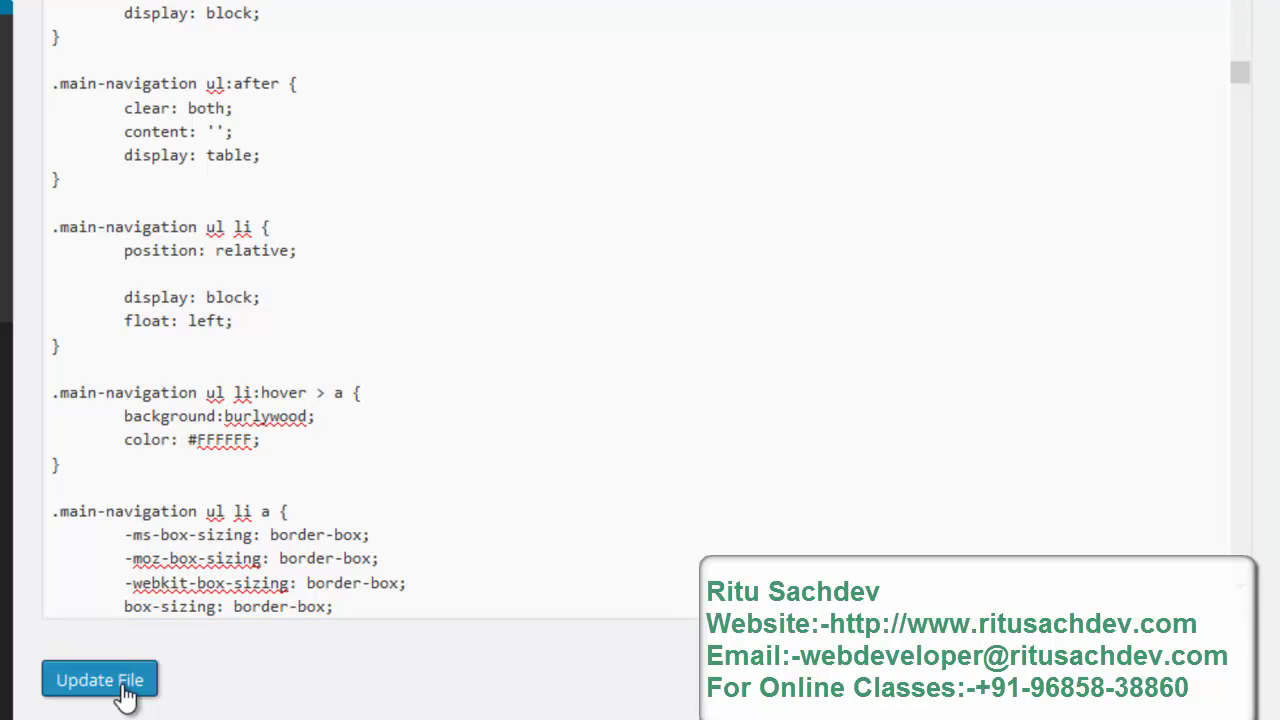
{"action": "left_click", "coordinate": [125, 695]}
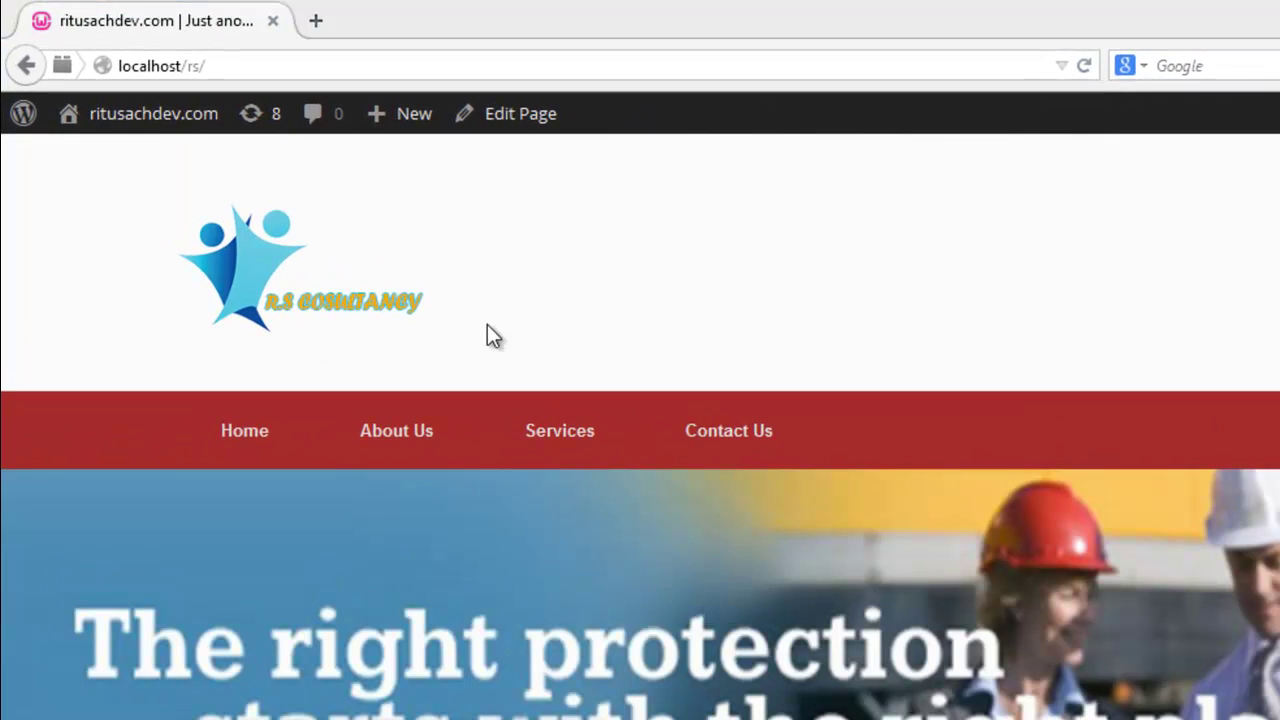
Reopen the Vantage style.css in Appearance > Editor from the Dashboard
{"action": "left_click", "coordinate": [91, 163]}
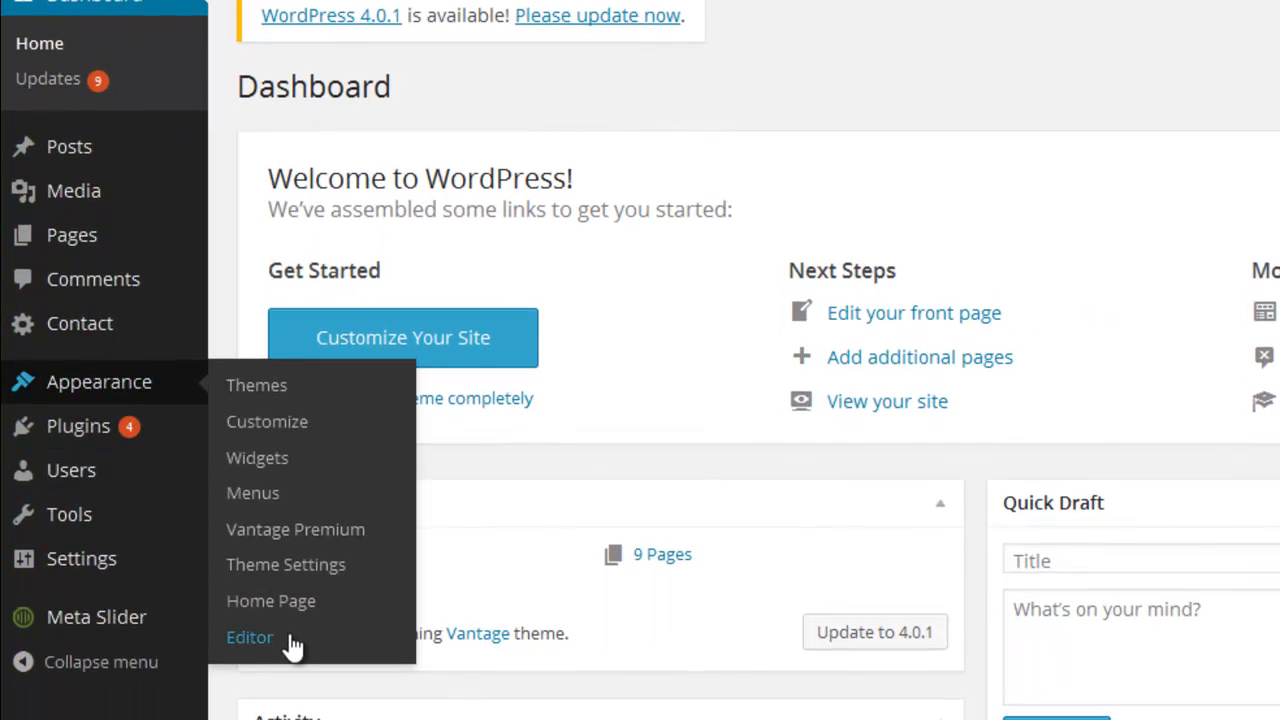
{"action": "left_click", "coordinate": [290, 638]}
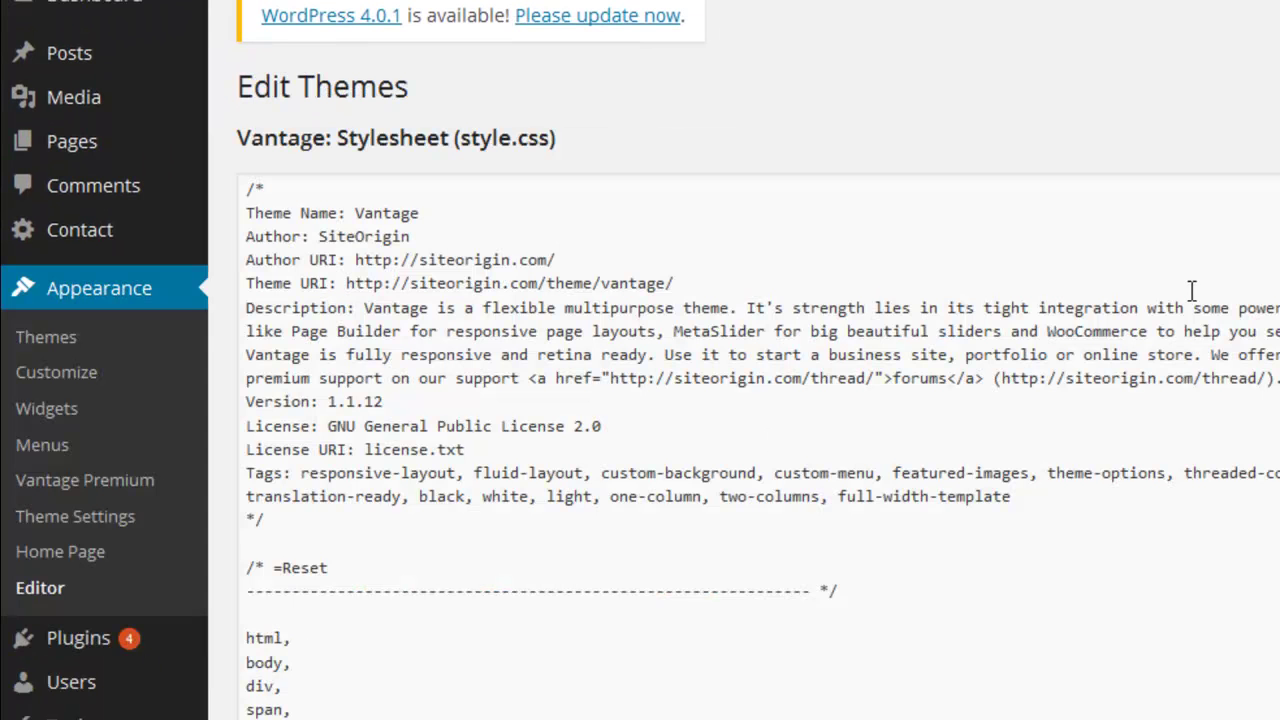
{"action": "left_click", "coordinate": [700, 450]}
Scroll the stylesheet down to the #search-icon rule block
{"action": "scroll", "coordinate": [700, 450], "scroll_direction": "down", "scroll_amount": 10}
{"action": "scroll", "coordinate": [700, 450], "scroll_direction": "down", "scroll_amount": 10}
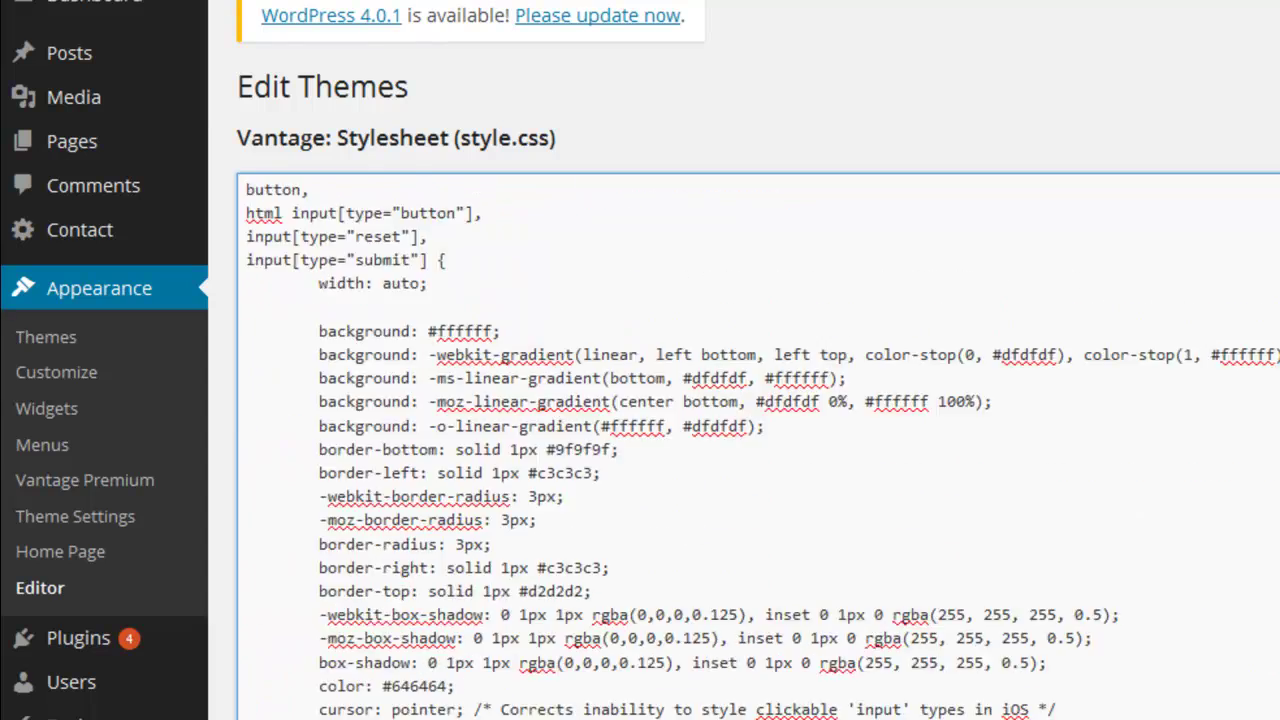
{"action": "scroll", "coordinate": [700, 450], "scroll_direction": "down", "scroll_amount": 10}
{"action": "scroll", "coordinate": [758, 446], "scroll_direction": "down", "scroll_amount": 5}
{"action": "scroll", "coordinate": [758, 446], "scroll_direction": "down", "scroll_amount": 5}
{"action": "scroll", "coordinate": [758, 446], "scroll_direction": "down", "scroll_amount": 5}
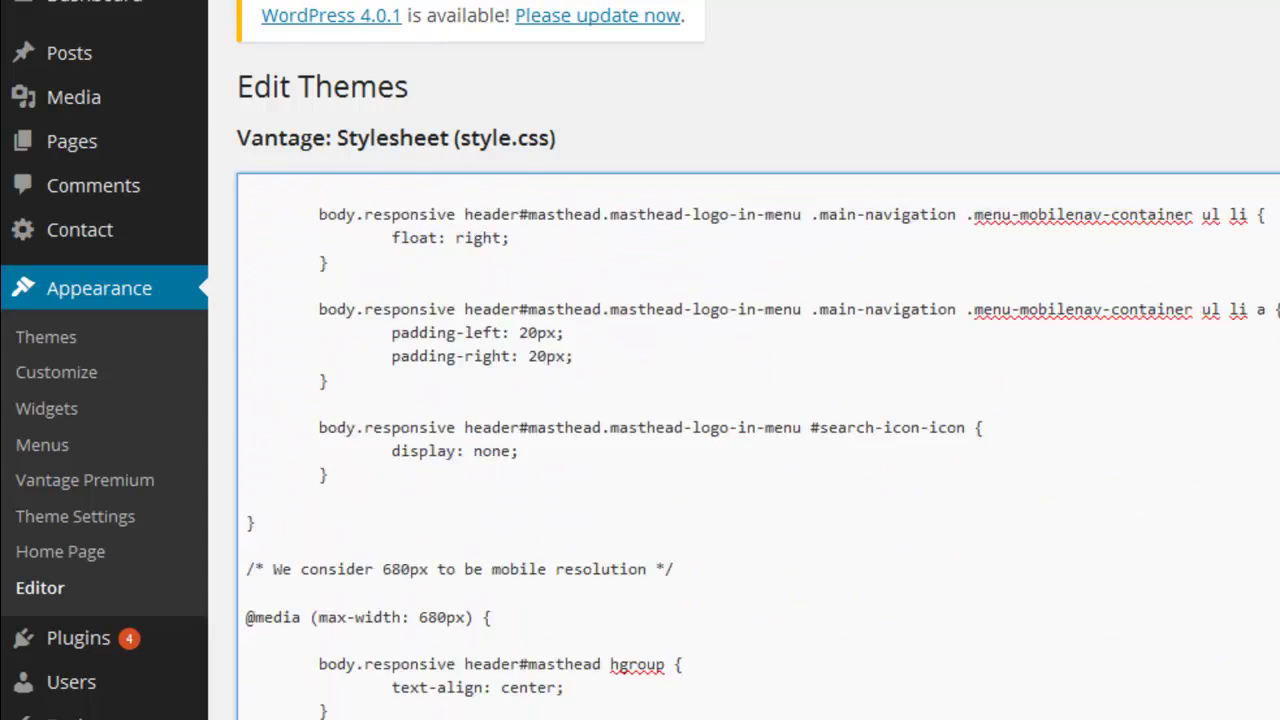
{"action": "scroll", "coordinate": [758, 446], "scroll_direction": "down", "scroll_amount": 3}
{"action": "scroll", "coordinate": [758, 446], "scroll_direction": "down", "scroll_amount": 5}
{"action": "scroll", "coordinate": [758, 446], "scroll_direction": "down", "scroll_amount": 5}
{"action": "scroll", "coordinate": [758, 446], "scroll_direction": "down", "scroll_amount": 3}
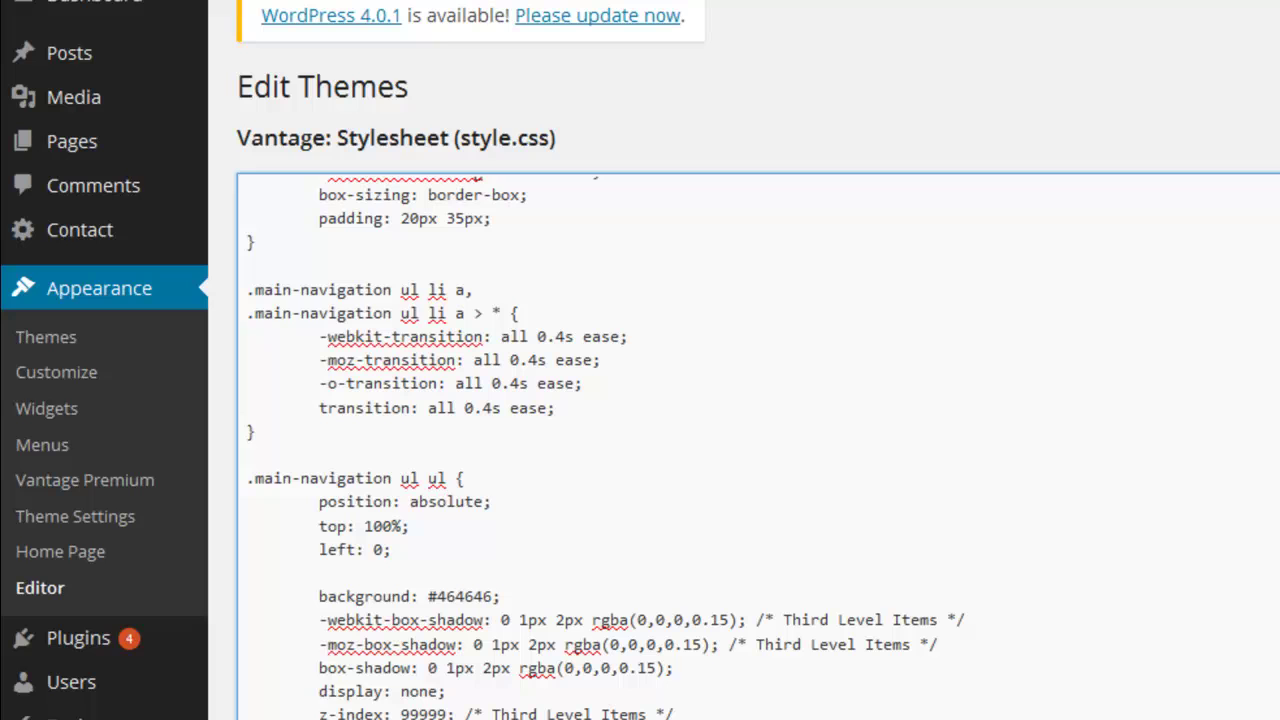
{"action": "scroll", "coordinate": [758, 446], "scroll_direction": "down", "scroll_amount": 3}
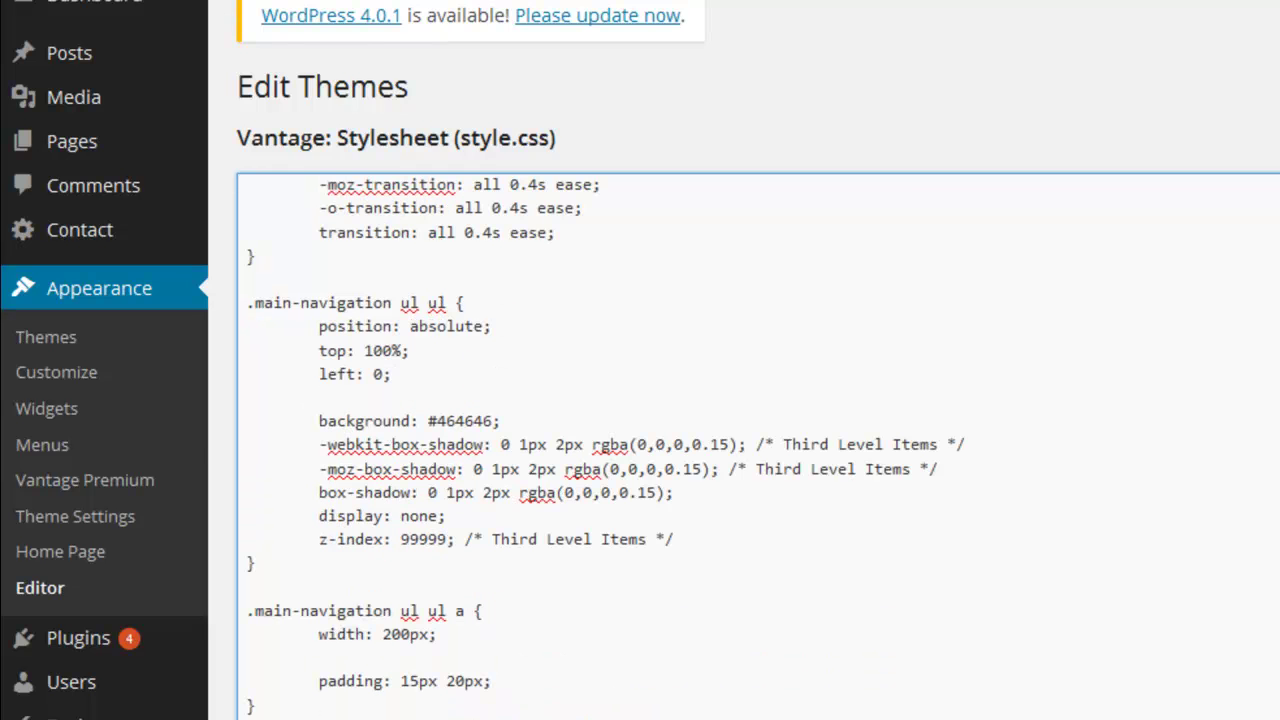
{"action": "scroll", "coordinate": [758, 446], "scroll_direction": "down", "scroll_amount": 3}
{"action": "scroll", "coordinate": [758, 446], "scroll_direction": "down", "scroll_amount": 4}
{"action": "scroll", "coordinate": [758, 446], "scroll_direction": "down", "scroll_amount": 6}
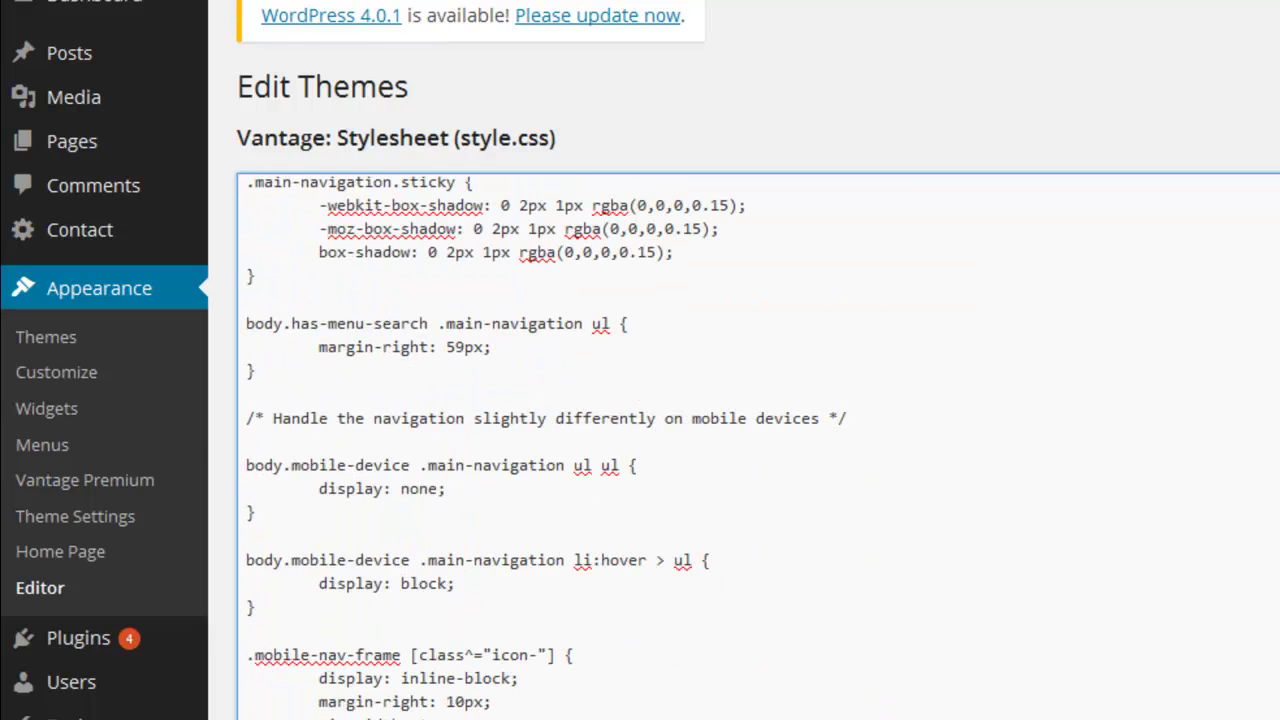
{"action": "scroll", "coordinate": [758, 446], "scroll_direction": "down", "scroll_amount": 2}
{"action": "scroll", "coordinate": [758, 446], "scroll_direction": "down", "scroll_amount": 3}
{"action": "scroll", "coordinate": [758, 446], "scroll_direction": "down", "scroll_amount": 9}
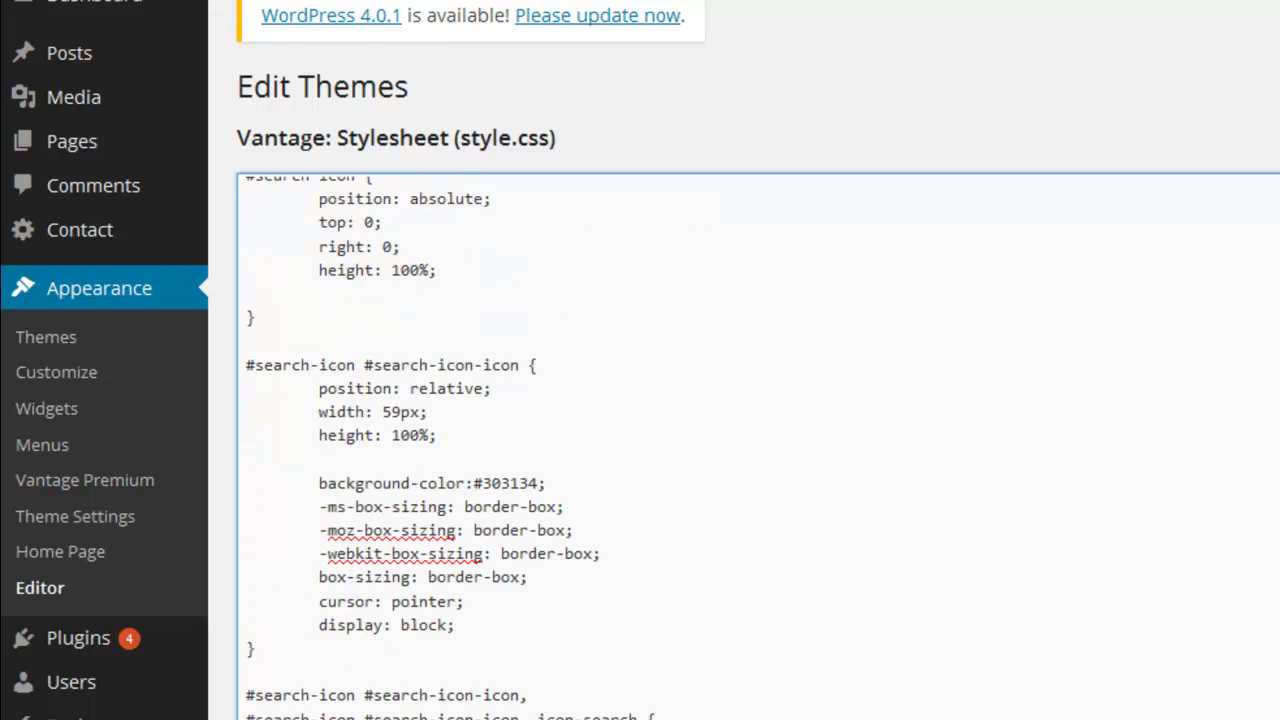
{"action": "scroll", "coordinate": [402, 248], "scroll_direction": "up", "scroll_amount": 5}
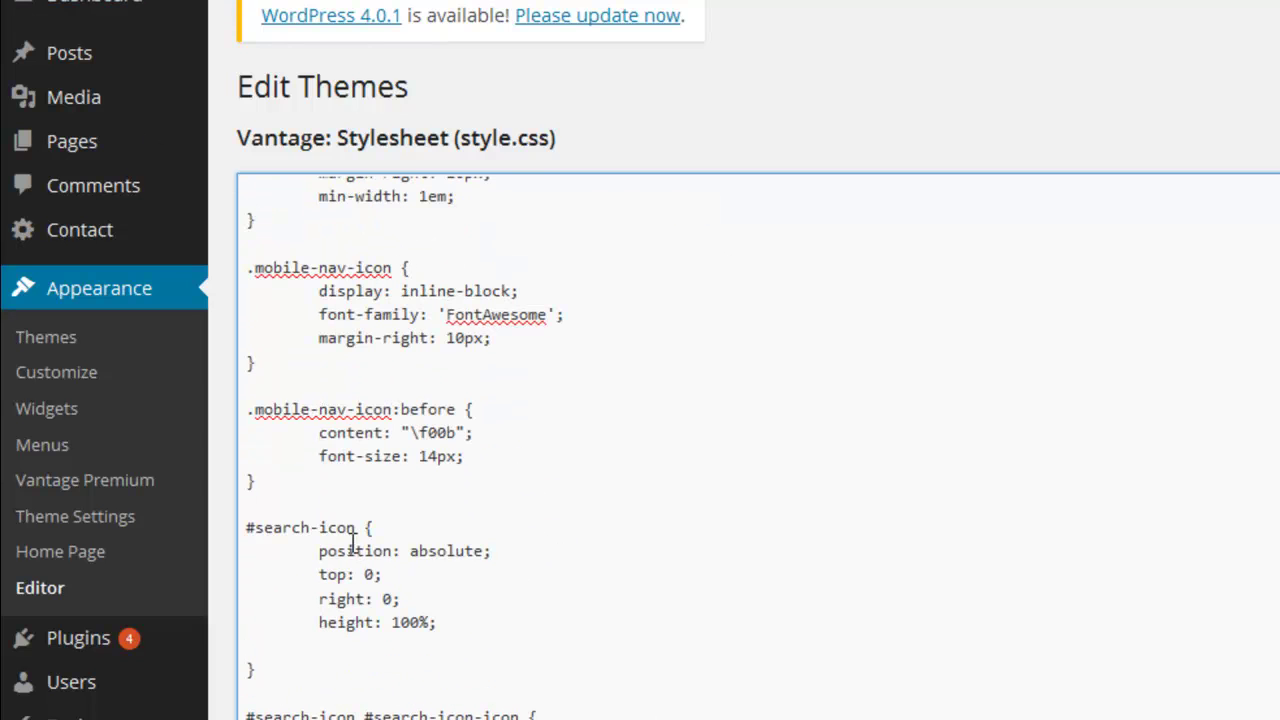
Replace #303134 with brown in the #search-icon-icon background-color and save style.css
{"action": "left_click_drag", "start_coordinate": [352, 541], "coordinate": [430, 551]}
{"action": "left_click_drag", "start_coordinate": [376, 599], "coordinate": [437, 622]}
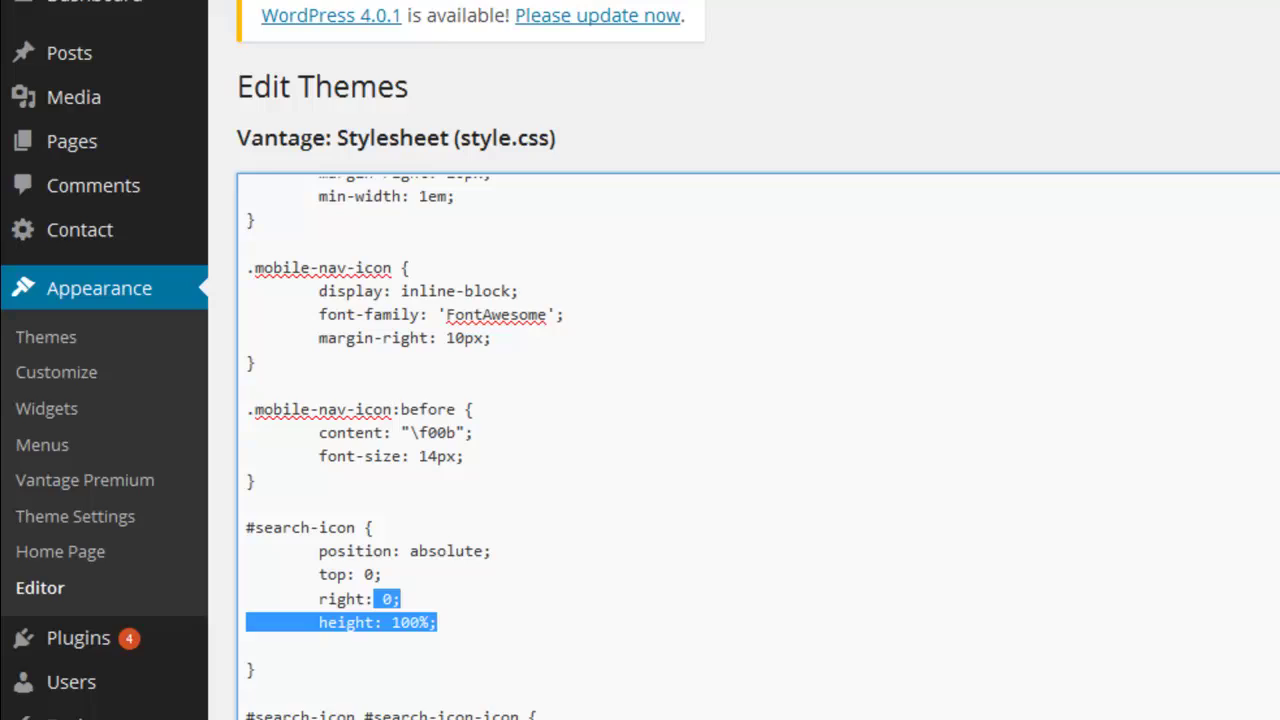
{"action": "scroll", "coordinate": [758, 400], "scroll_direction": "down", "scroll_amount": 1}
{"action": "scroll", "coordinate": [758, 400], "scroll_direction": "down", "scroll_amount": 2}
{"action": "scroll", "coordinate": [758, 400], "scroll_direction": "down", "scroll_amount": 2}
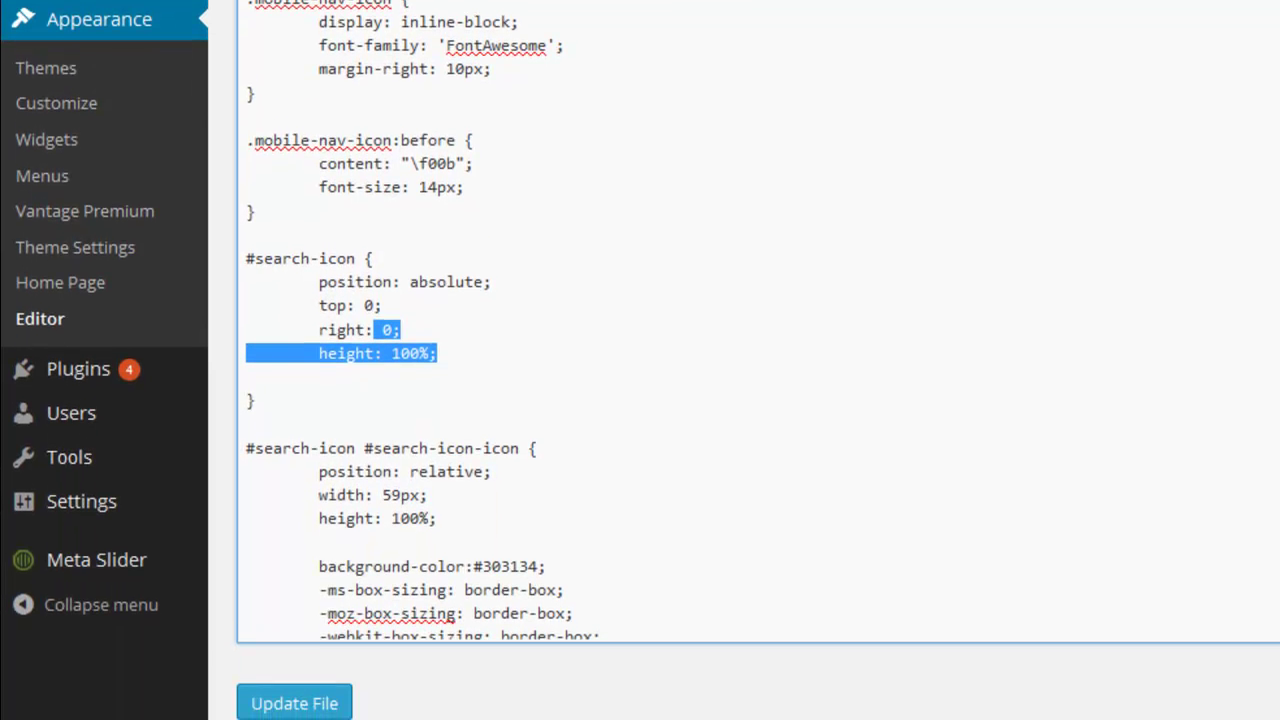
{"action": "left_click_drag", "start_coordinate": [467, 563], "coordinate": [533, 563]}
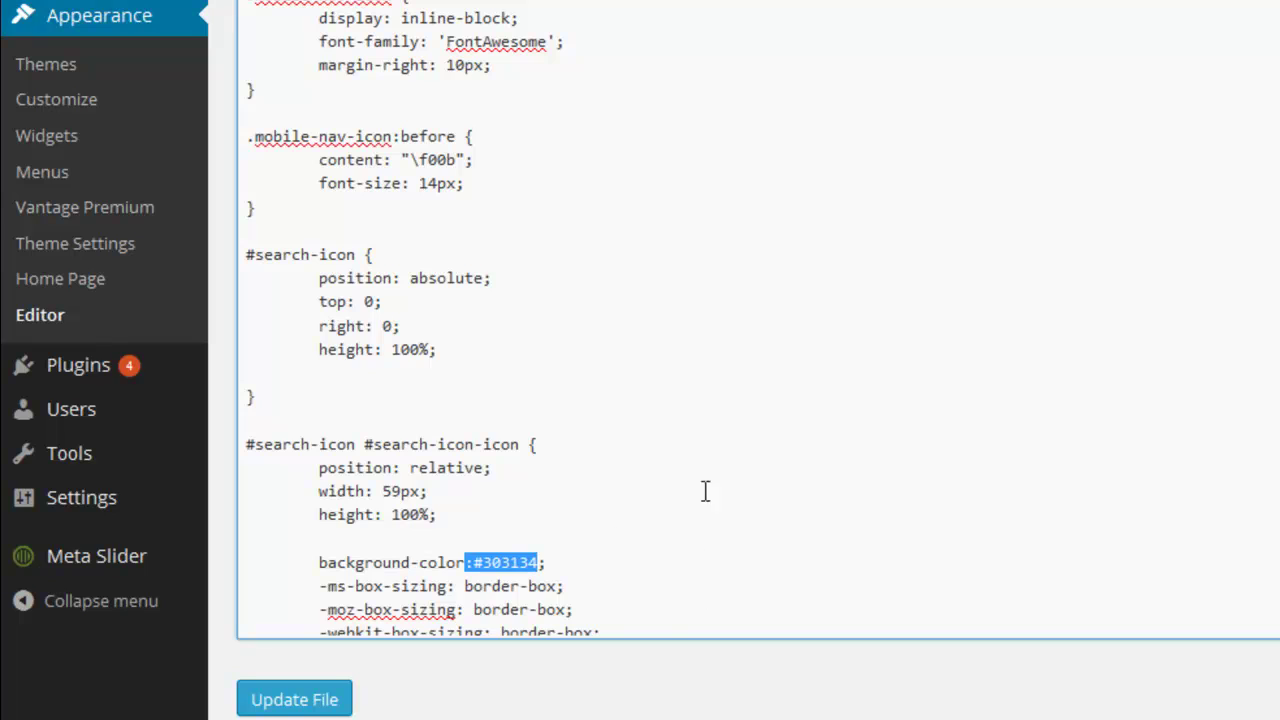
{"action": "left_click", "coordinate": [671, 492]}
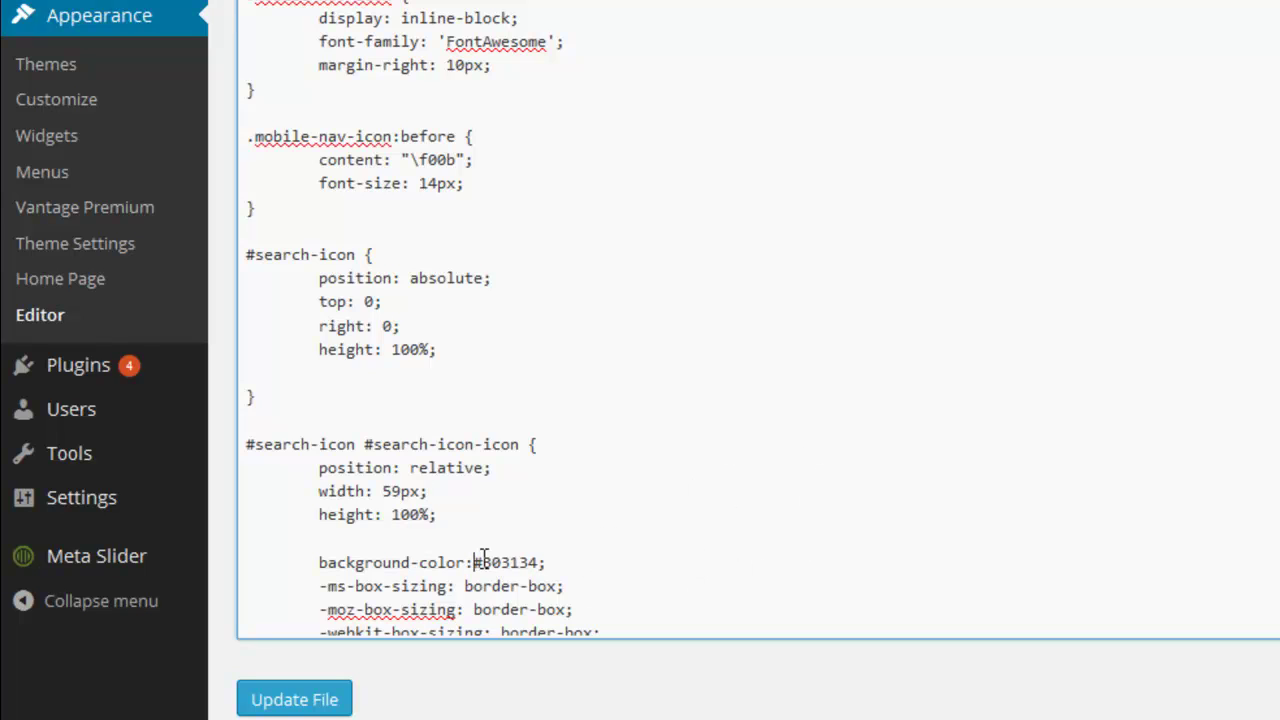
{"action": "left_click_drag", "start_coordinate": [474, 562], "coordinate": [538, 562]}
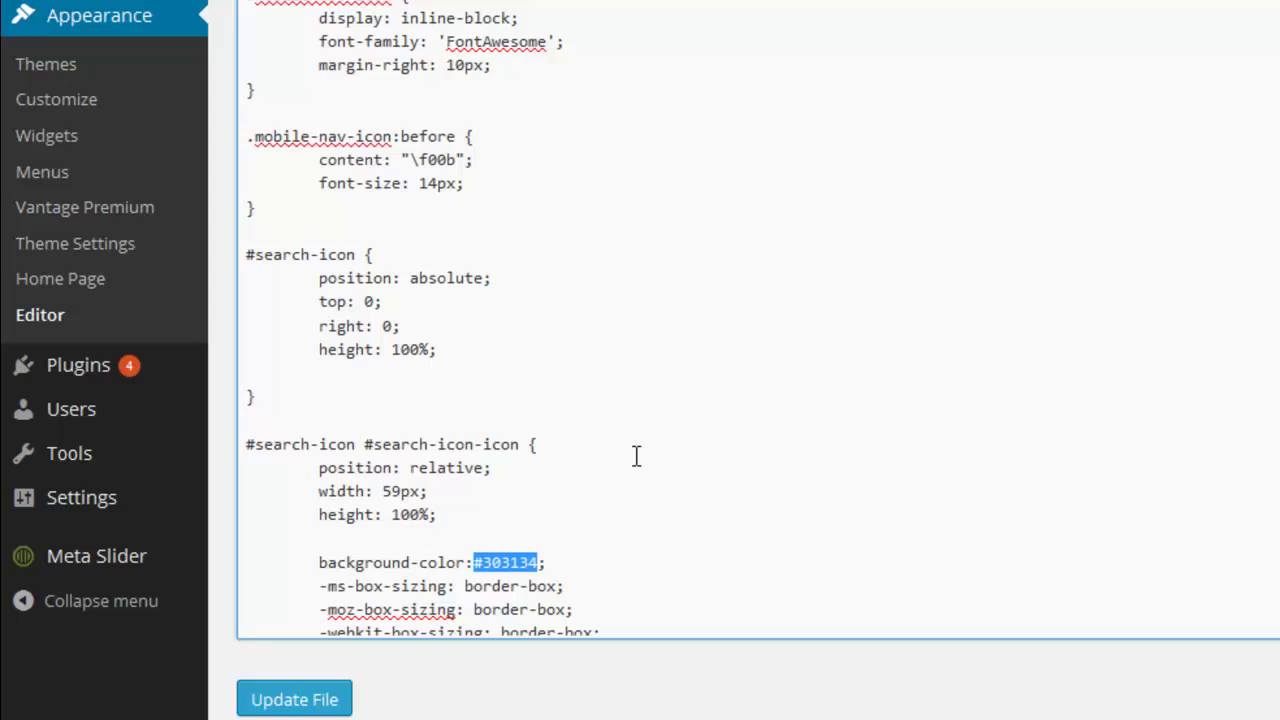
{"action": "type", "text": "brow"}
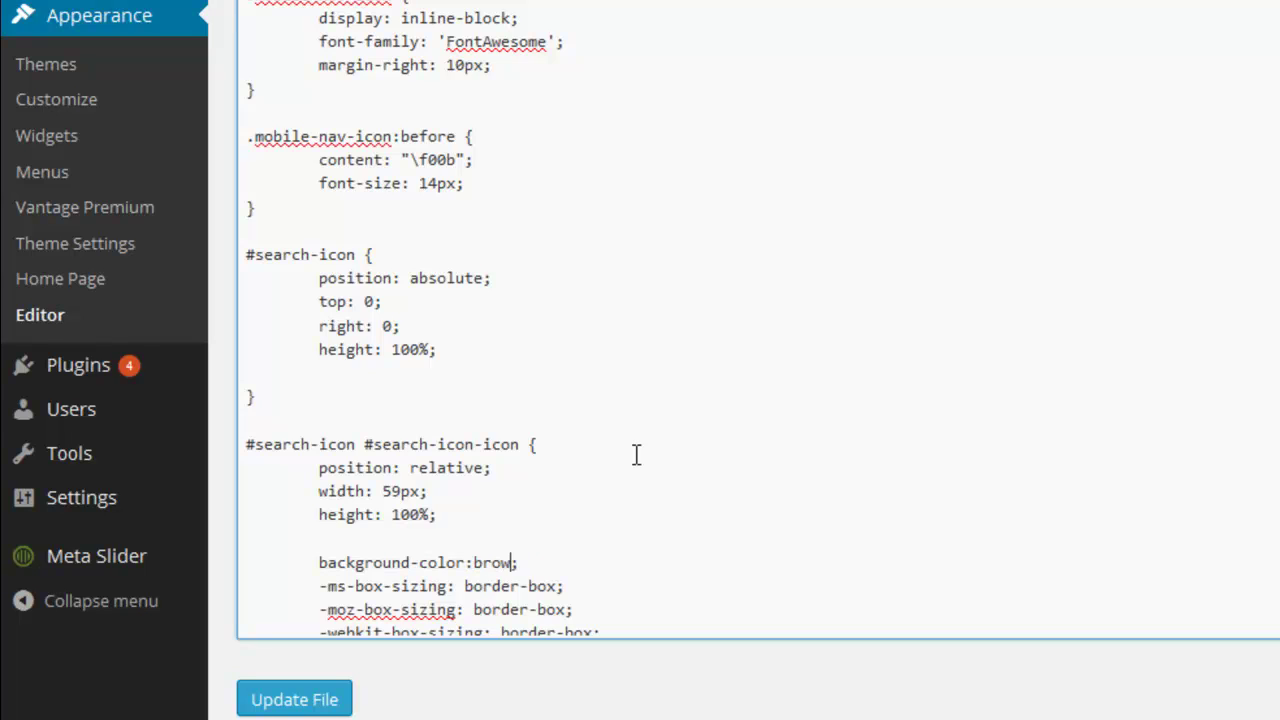
{"action": "type", "text": "n"}
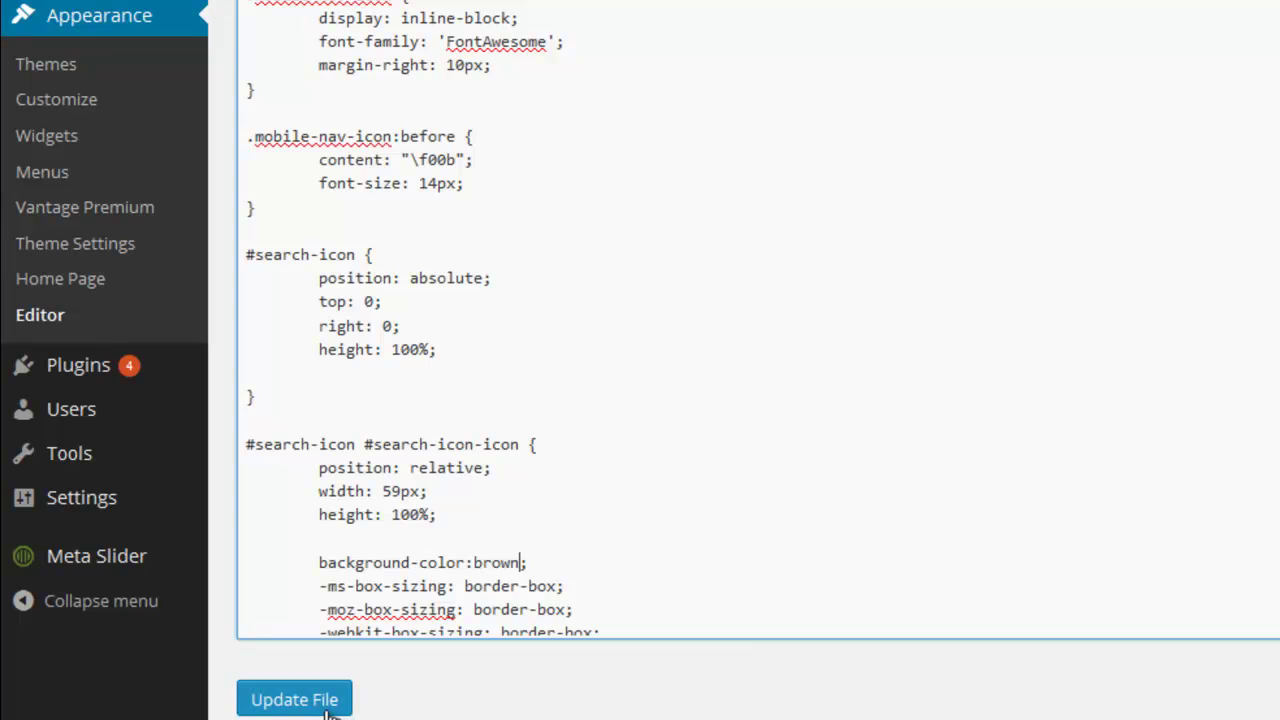
{"action": "left_click", "coordinate": [326, 705]}
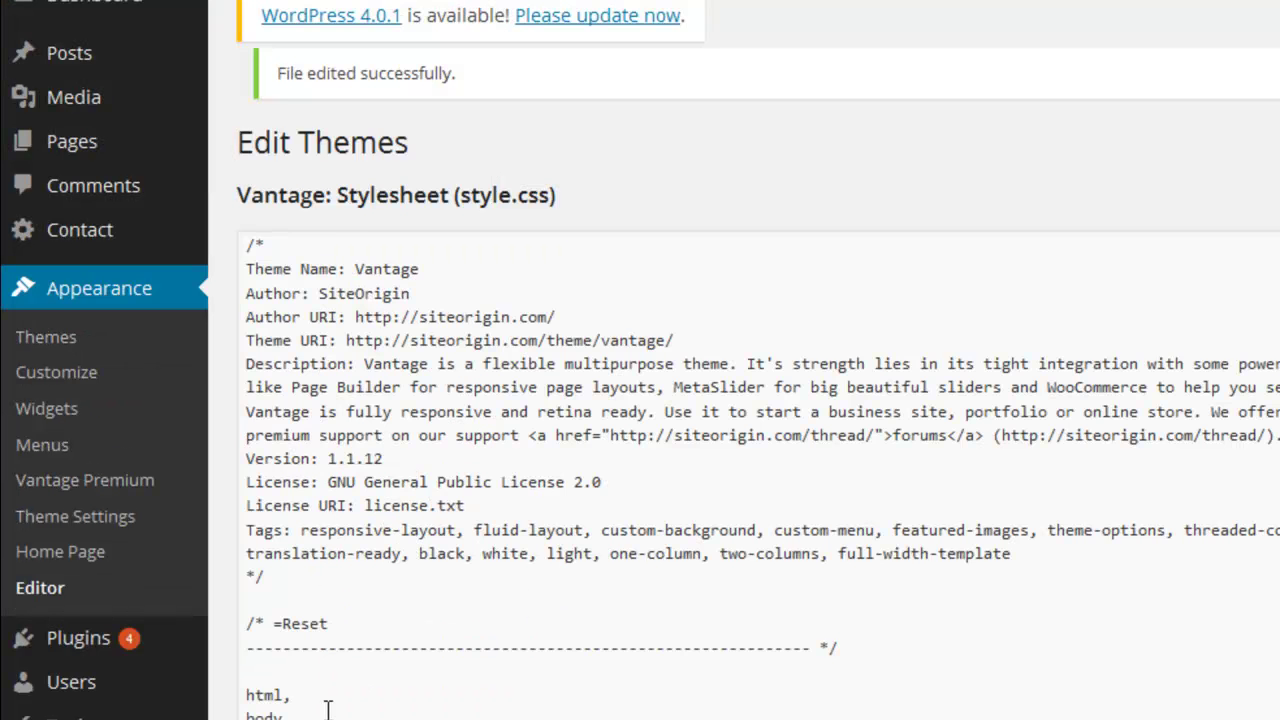
{"action": "mouse_move", "coordinate": [140, 113]}
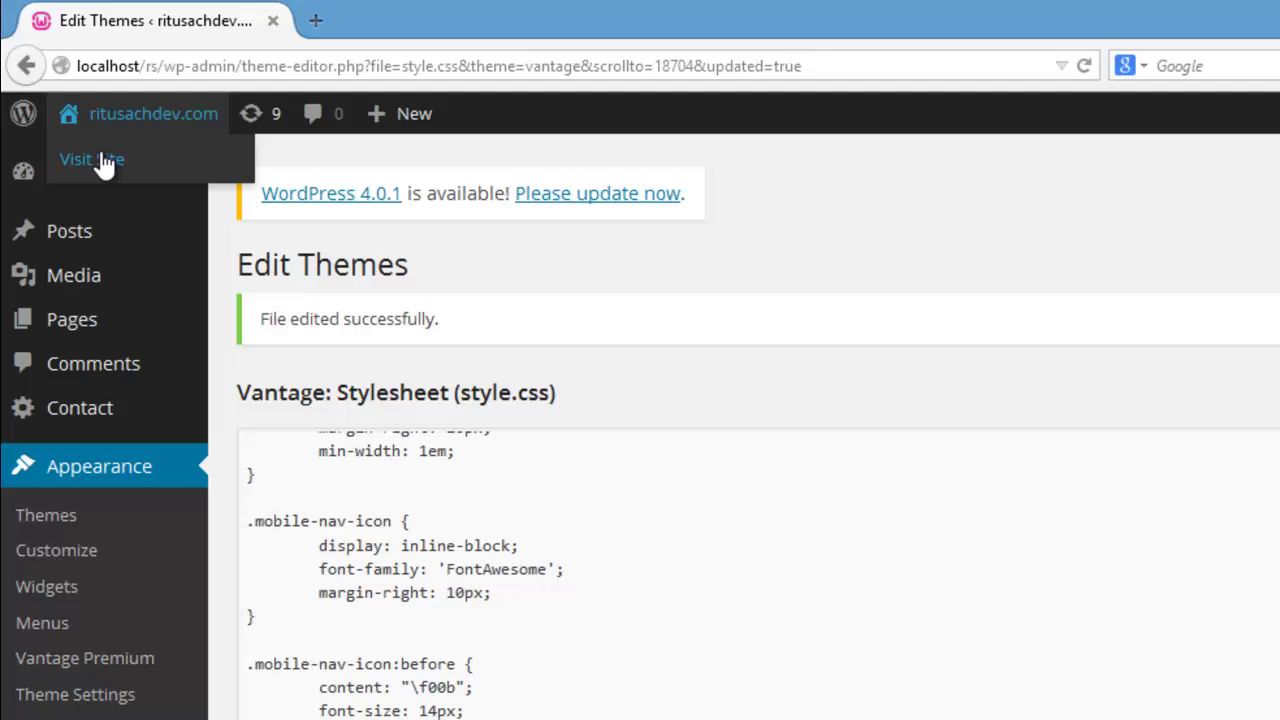
Open the live site's home page to preview the brown search icon and nav bar
{"action": "left_click", "coordinate": [84, 130]}
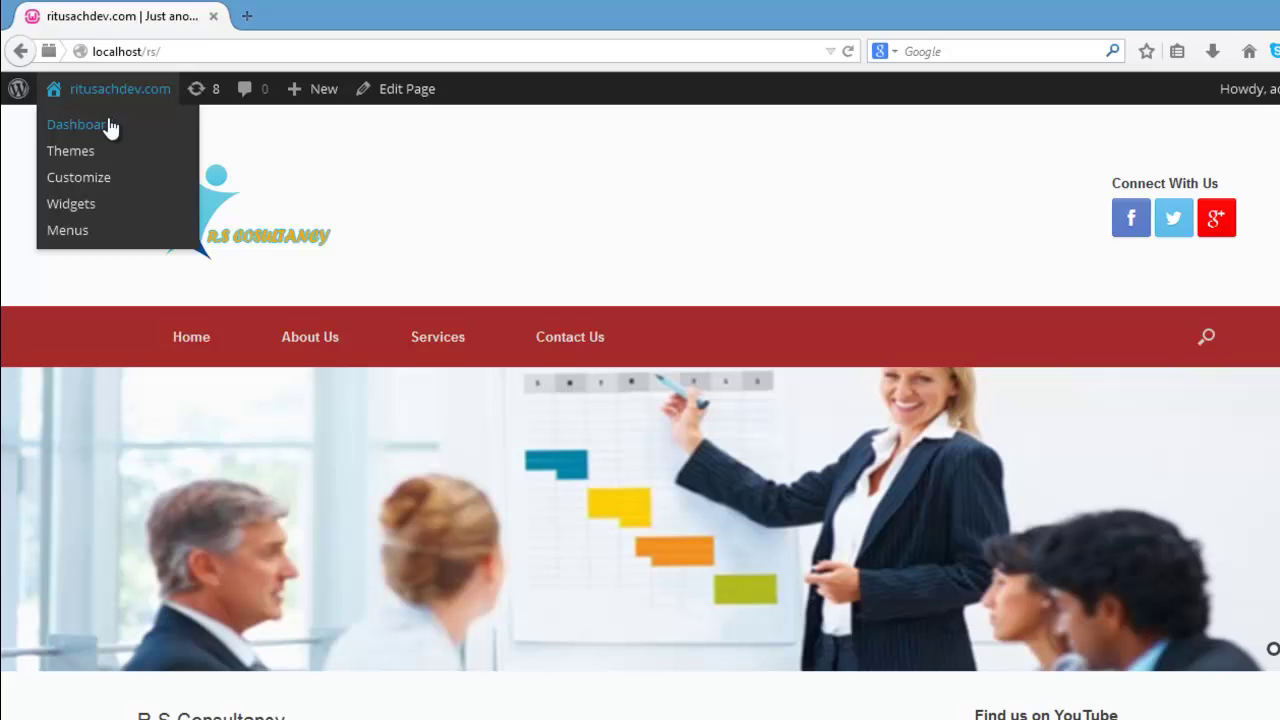
Return to the theme stylesheet editor and scroll to the #search-icon-icon:hover rule
{"action": "left_click", "coordinate": [108, 125]}
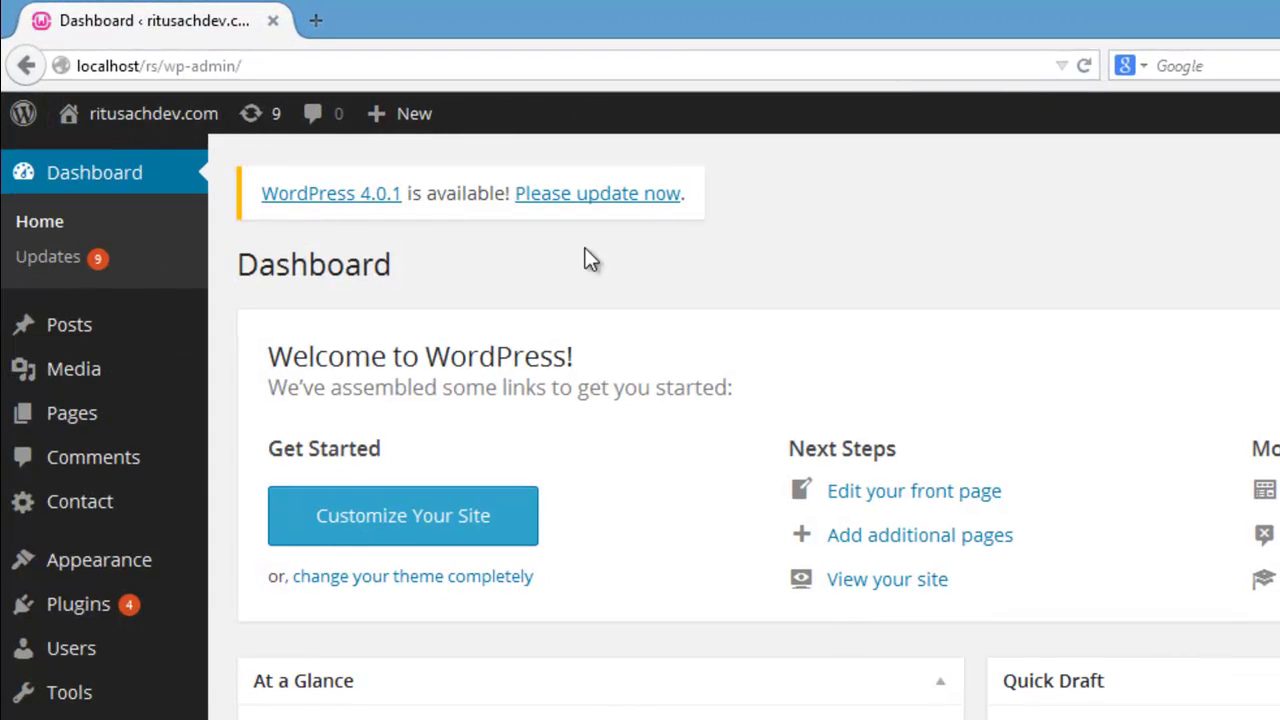
{"action": "mouse_move", "coordinate": [99, 493]}
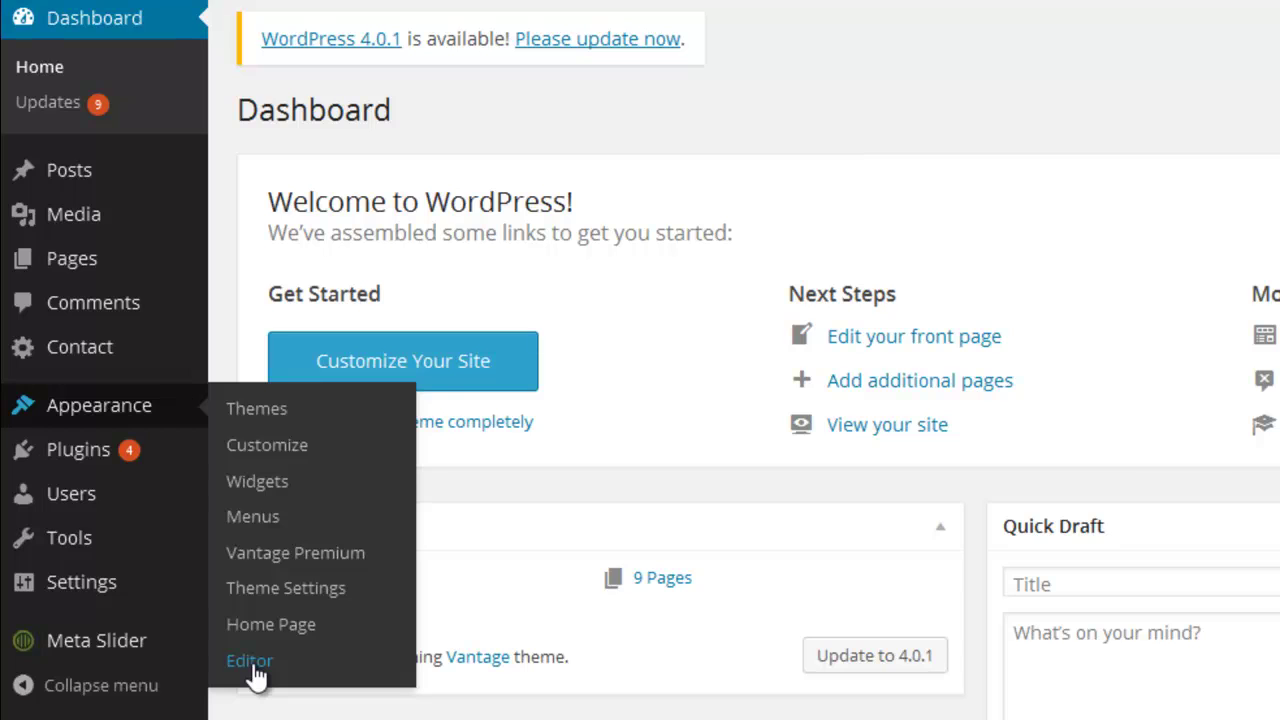
{"action": "left_click", "coordinate": [250, 662]}
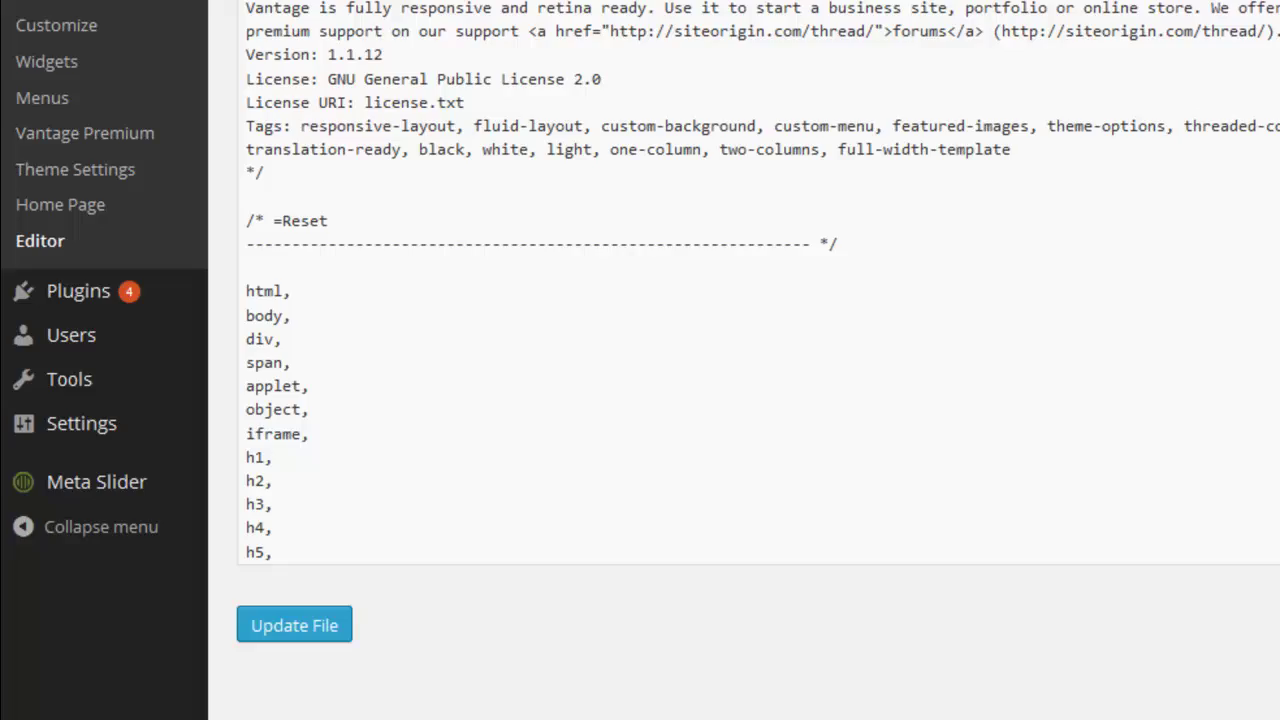
{"action": "scroll", "coordinate": [760, 380], "scroll_direction": "down", "scroll_amount": 10}
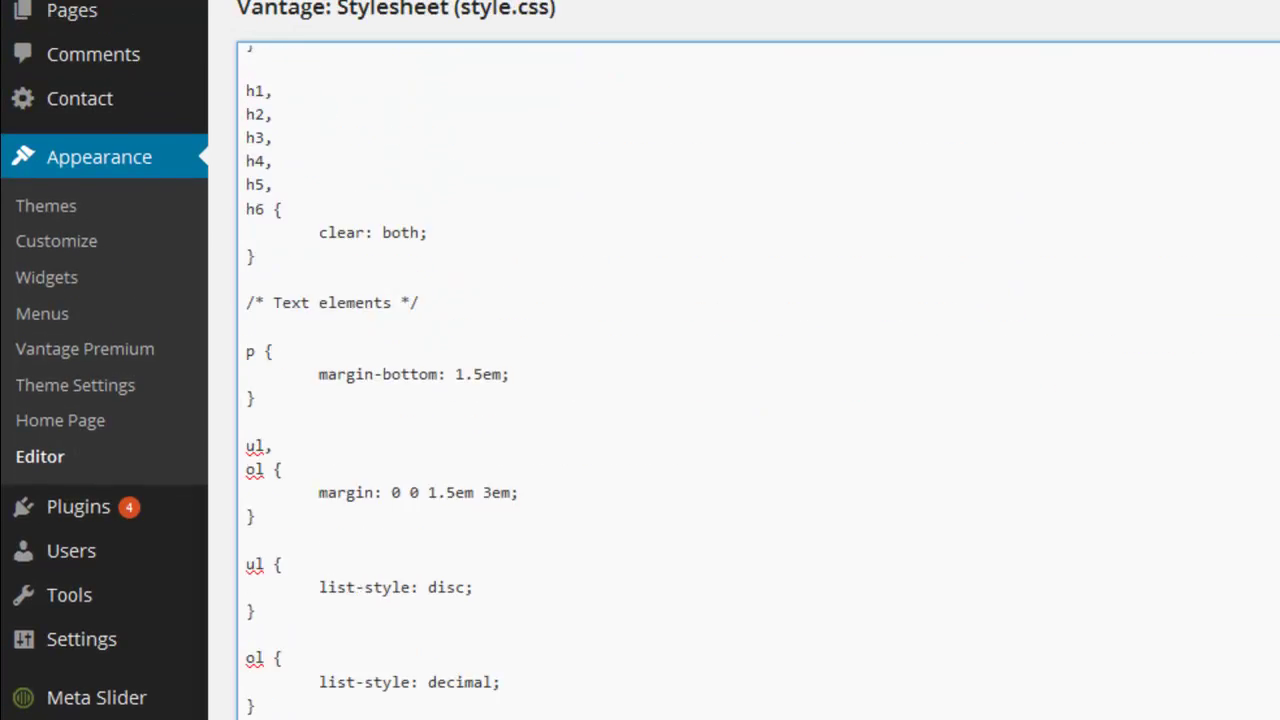
{"action": "scroll", "coordinate": [760, 380], "scroll_direction": "down", "scroll_amount": 10}
{"action": "scroll", "coordinate": [760, 380], "scroll_direction": "down", "scroll_amount": 10}
{"action": "scroll", "coordinate": [760, 380], "scroll_direction": "down", "scroll_amount": 10}
{"action": "scroll", "coordinate": [760, 380], "scroll_direction": "down", "scroll_amount": 10}
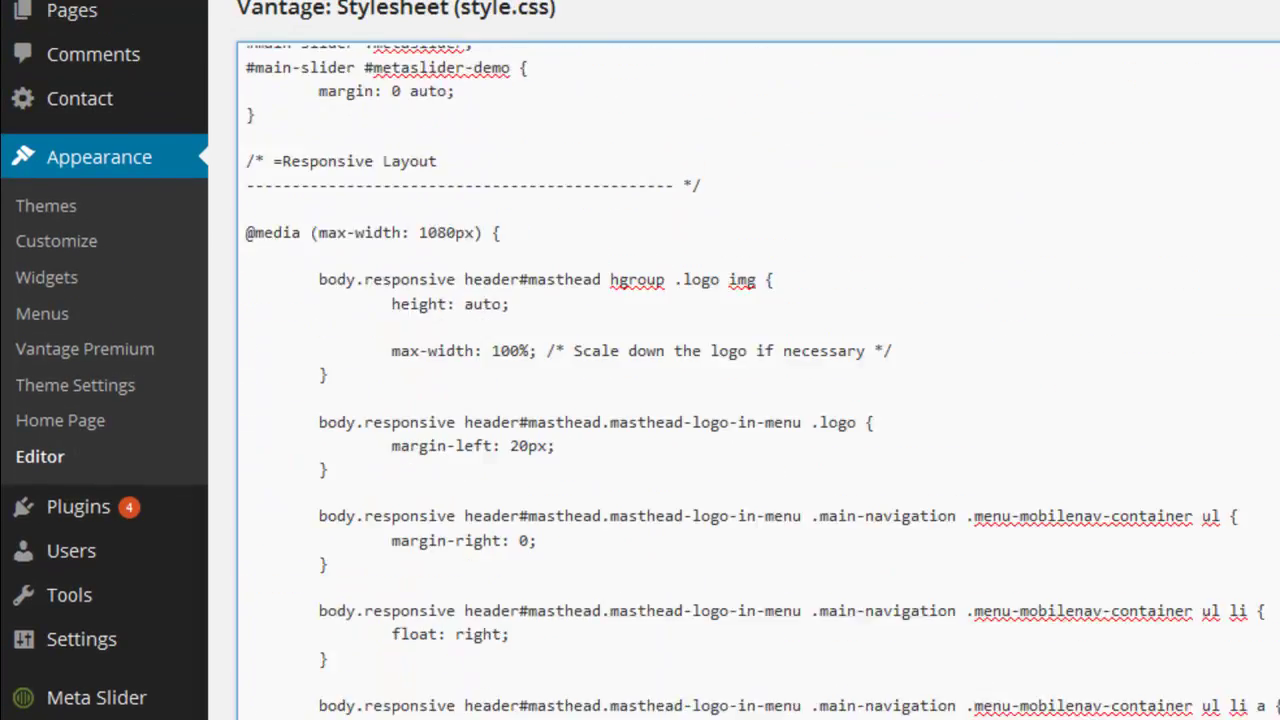
{"action": "scroll", "coordinate": [760, 380], "scroll_direction": "down", "scroll_amount": 10}
{"action": "scroll", "coordinate": [760, 380], "scroll_direction": "down", "scroll_amount": 10}
{"action": "scroll", "coordinate": [760, 380], "scroll_direction": "up", "scroll_amount": 15}
{"action": "scroll", "coordinate": [760, 380], "scroll_direction": "down", "scroll_amount": 3}
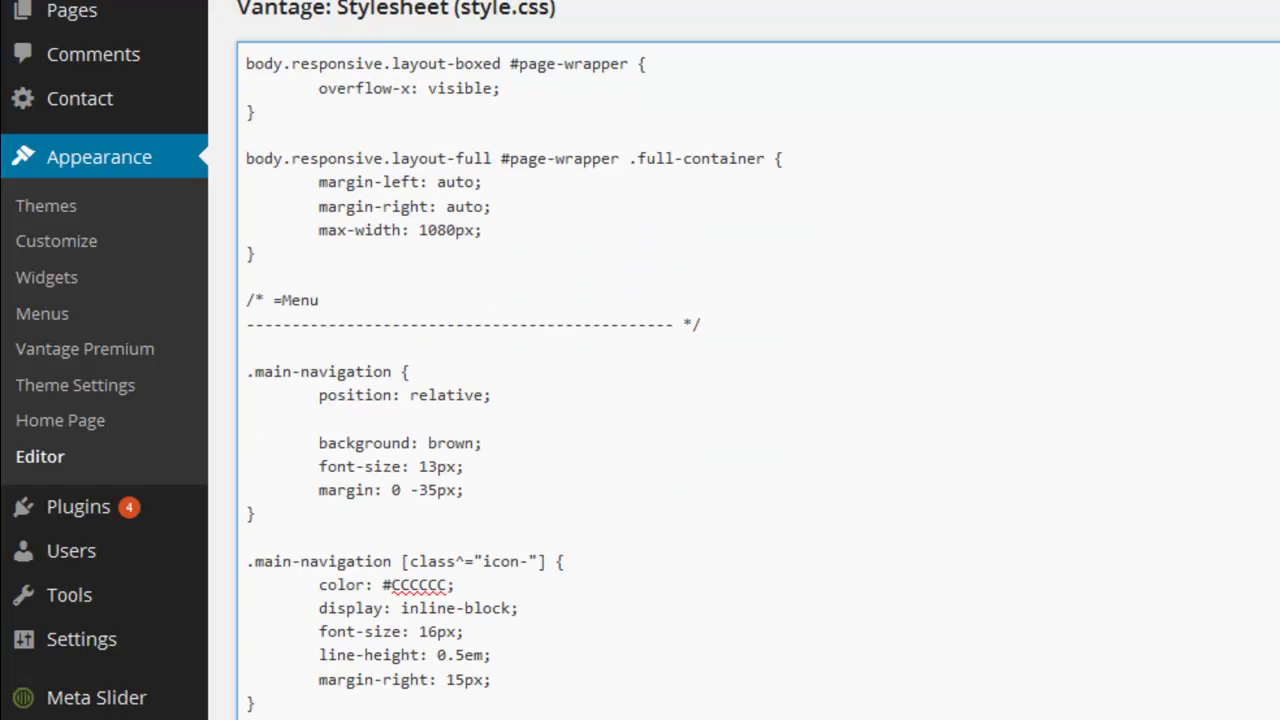
{"action": "scroll", "coordinate": [760, 380], "scroll_direction": "down", "scroll_amount": 3}
{"action": "scroll", "coordinate": [760, 380], "scroll_direction": "down", "scroll_amount": 9}
{"action": "scroll", "coordinate": [760, 380], "scroll_direction": "down", "scroll_amount": 10}
{"action": "scroll", "coordinate": [760, 380], "scroll_direction": "down", "scroll_amount": 5}
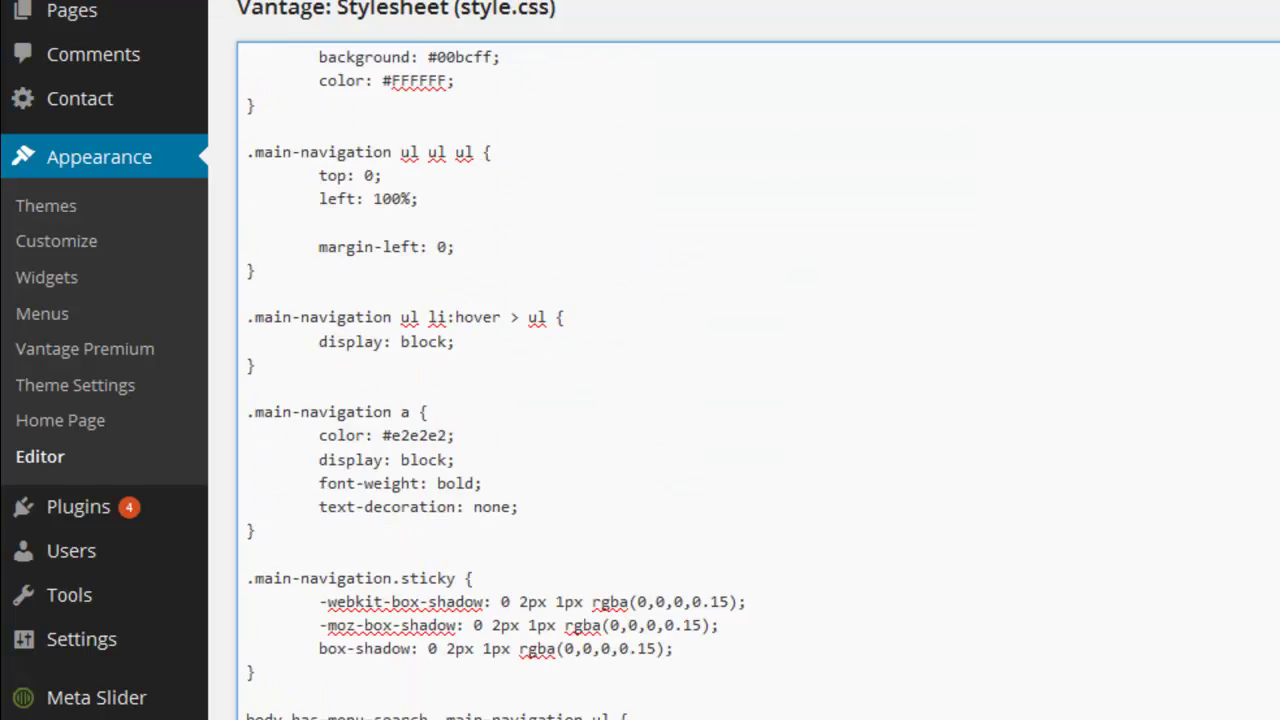
{"action": "scroll", "coordinate": [760, 380], "scroll_direction": "down", "scroll_amount": 5}
{"action": "scroll", "coordinate": [760, 380], "scroll_direction": "down", "scroll_amount": 4}
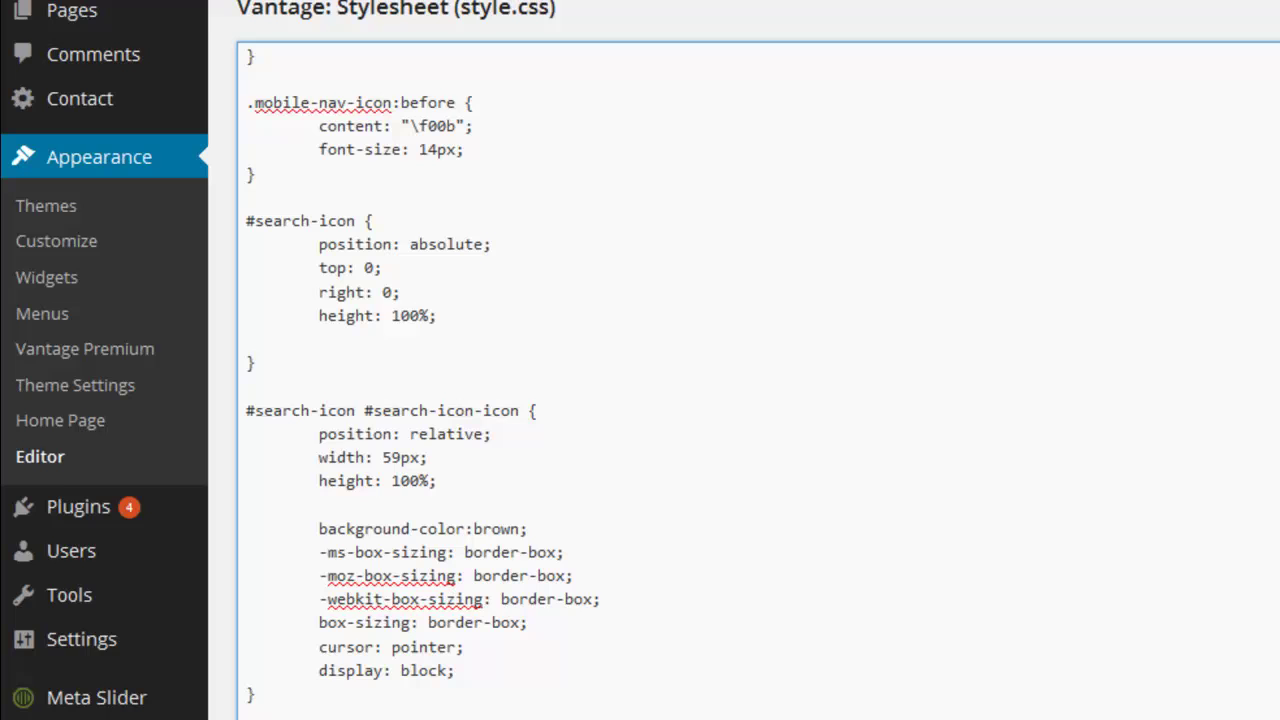
{"action": "scroll", "coordinate": [760, 380], "scroll_direction": "down", "scroll_amount": 10}
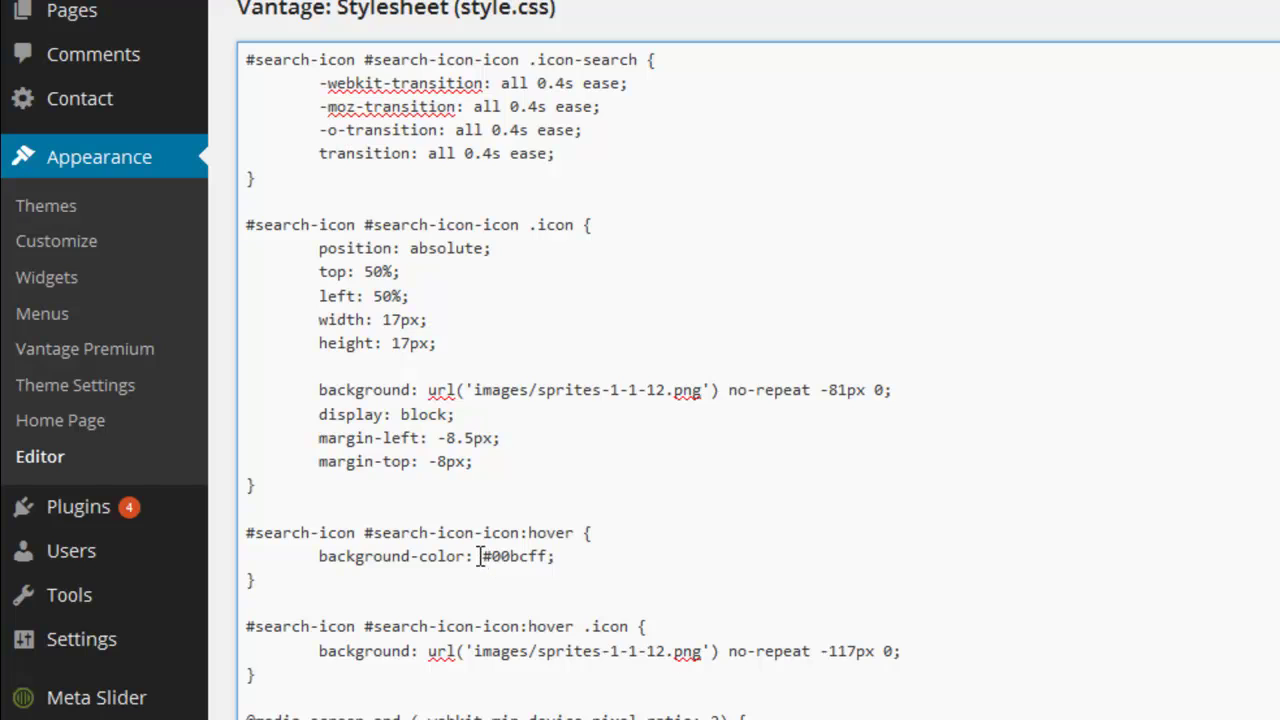
Change the hover background from #00bcff to burlywood and save style.css
{"action": "left_click_drag", "start_coordinate": [480, 556], "coordinate": [543, 551]}
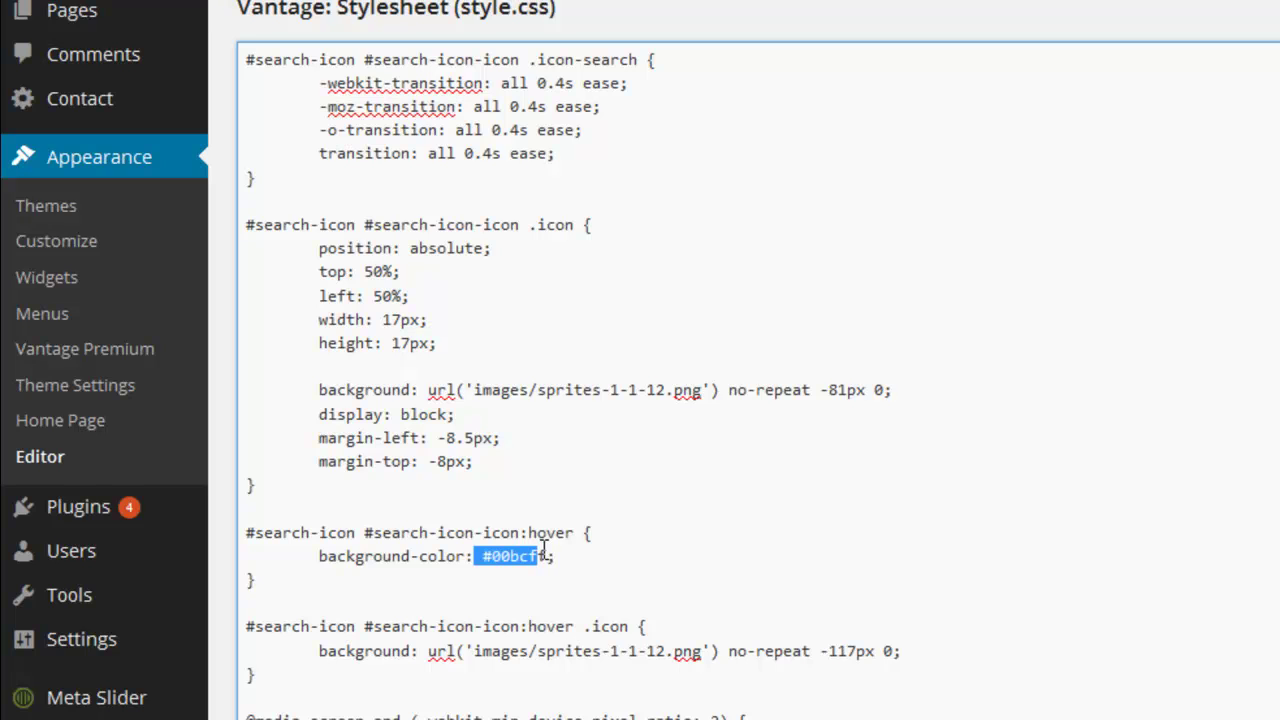
{"action": "left_click", "coordinate": [478, 557]}
{"action": "left_click_drag", "start_coordinate": [490, 557], "coordinate": [546, 557]}
{"action": "type", "text": "burlywood"}
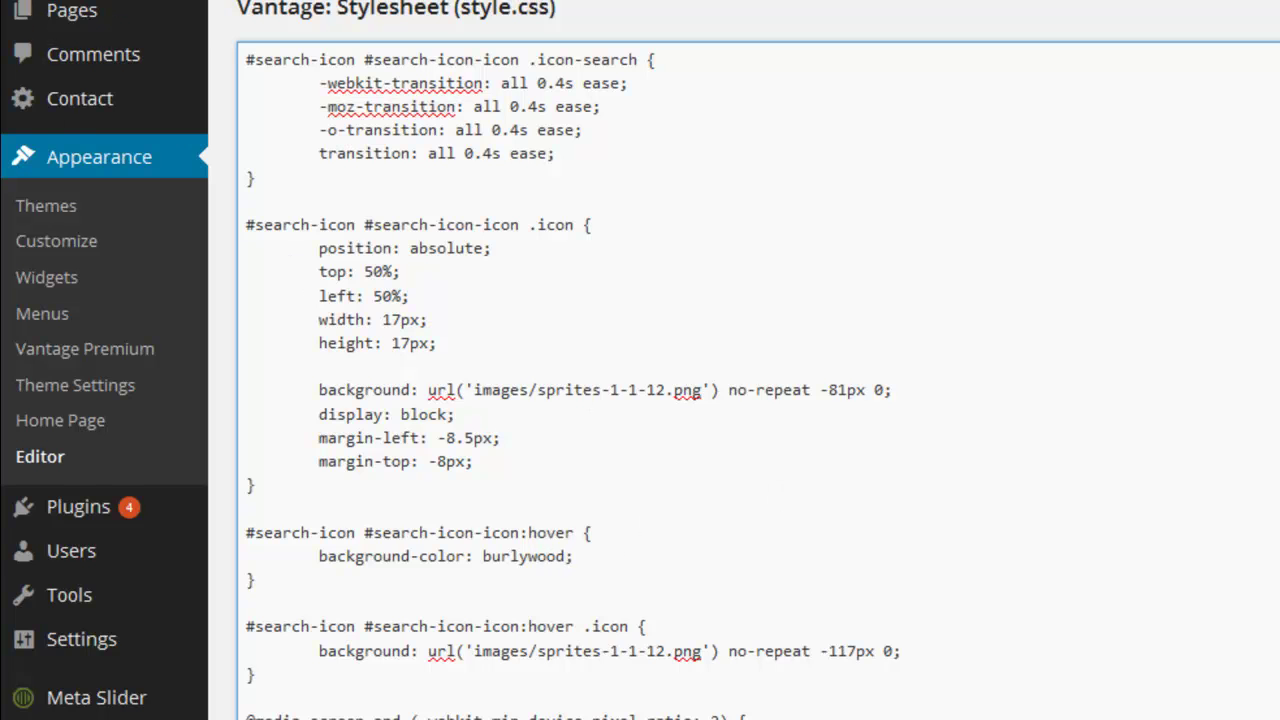
{"action": "scroll", "coordinate": [543, 472], "scroll_direction": "down", "scroll_amount": 3}
{"action": "left_click", "coordinate": [310, 608]}
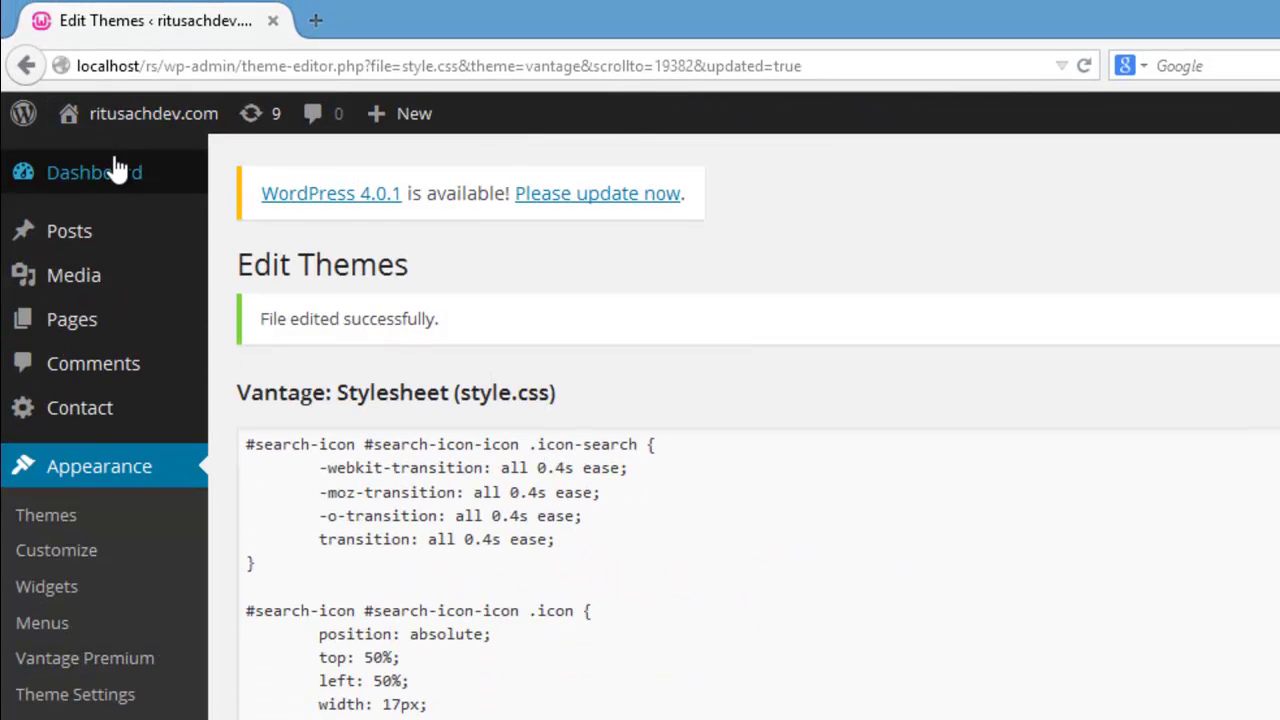
Check the live site's Services dropdown colours, then go back to the admin Dashboard
{"action": "left_click", "coordinate": [106, 160]}
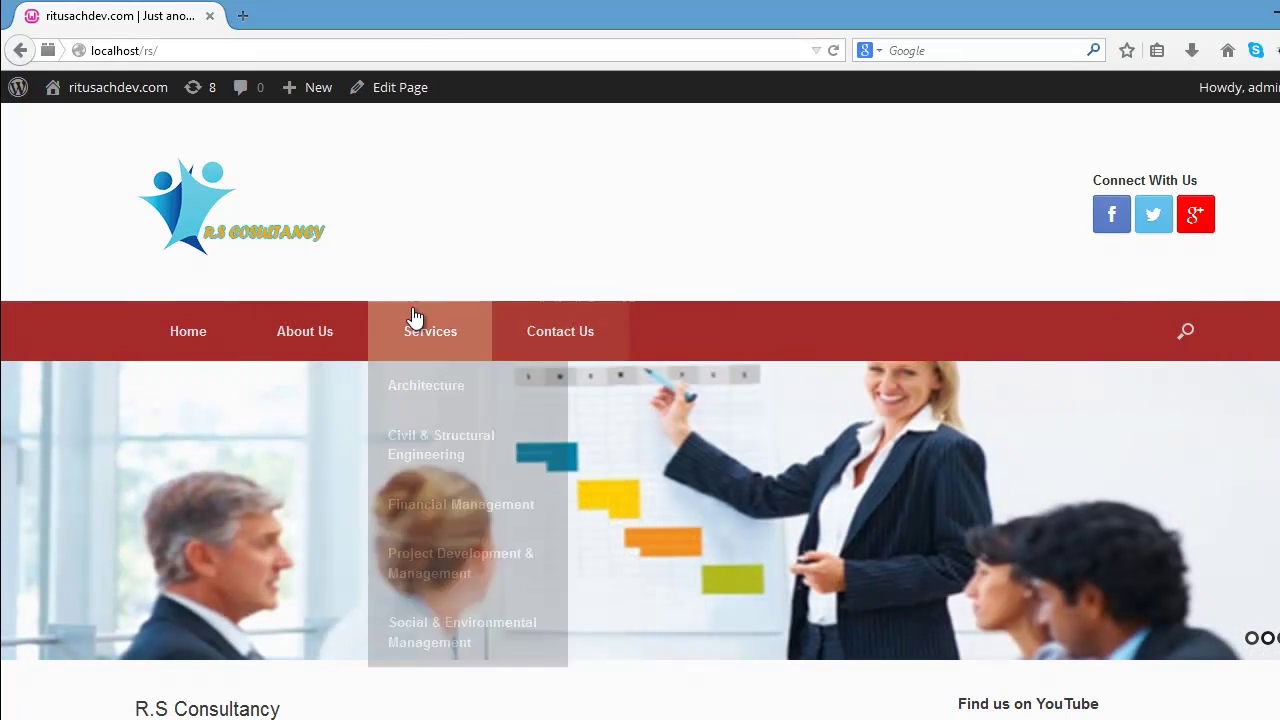
{"action": "mouse_move", "coordinate": [430, 331]}
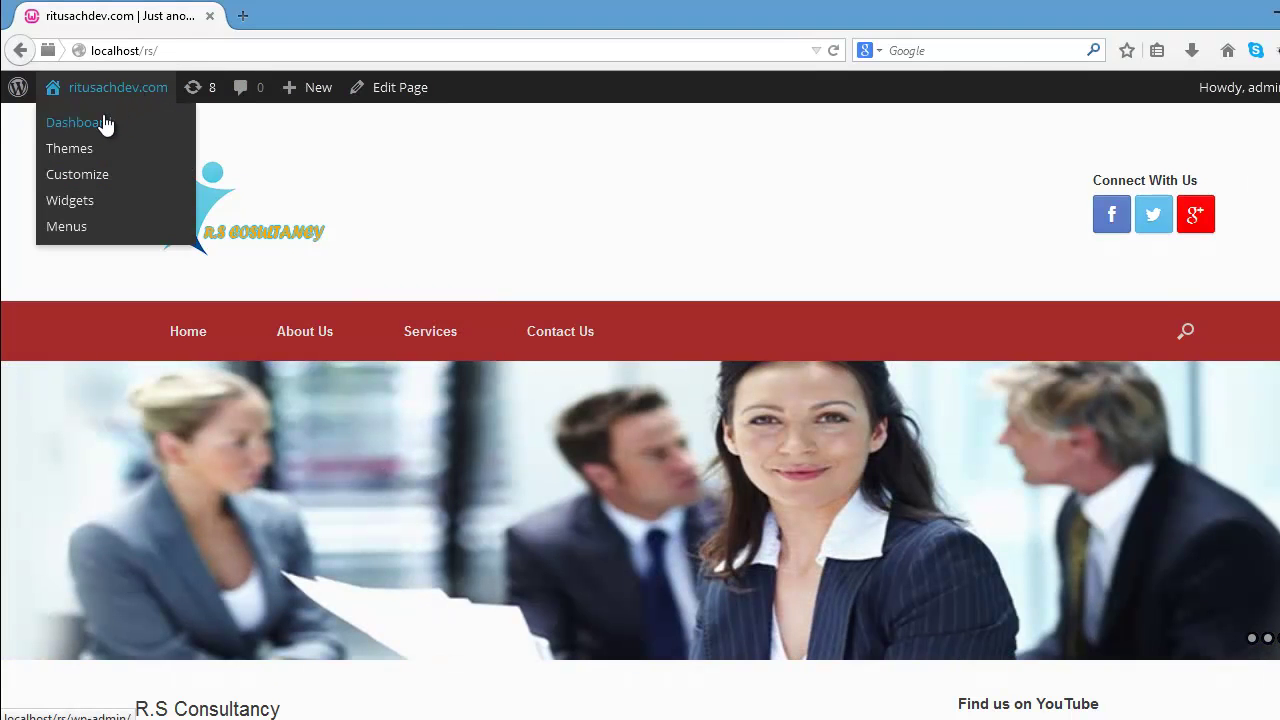
{"action": "left_click", "coordinate": [104, 122]}
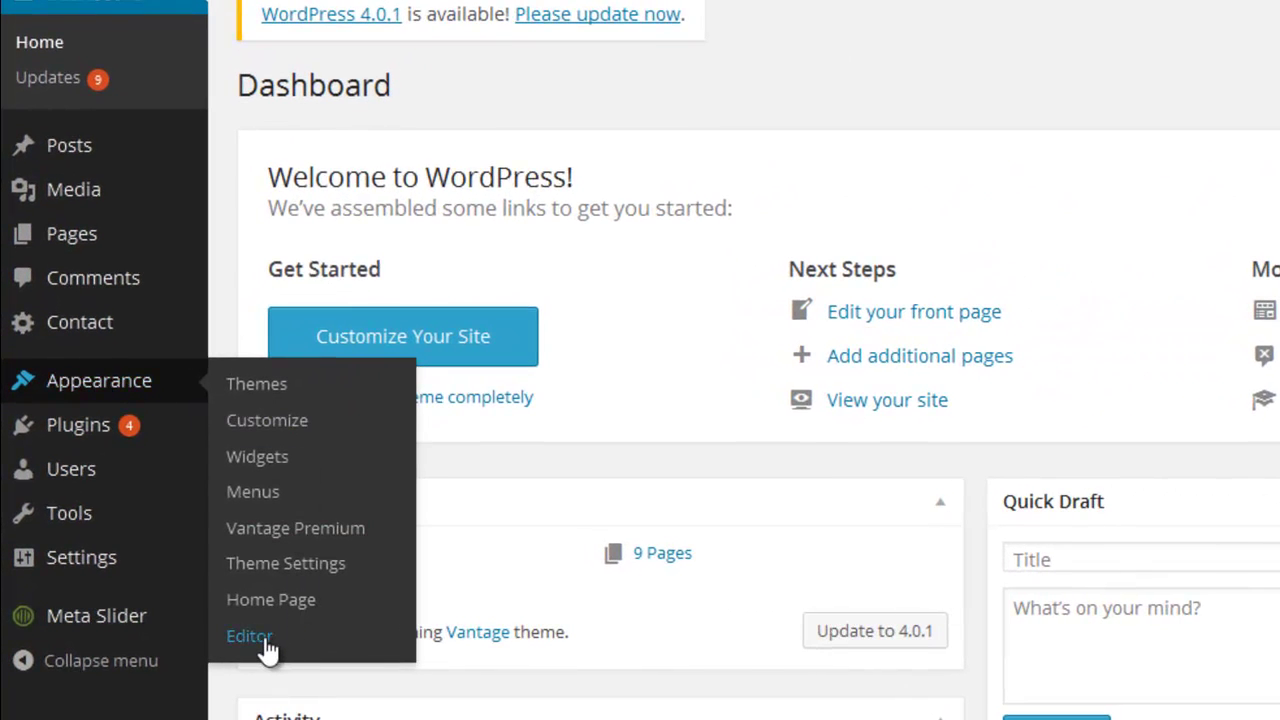
Open the theme stylesheet editor and scroll down to the .main-navigation ul ul rule
{"action": "left_click", "coordinate": [250, 637]}
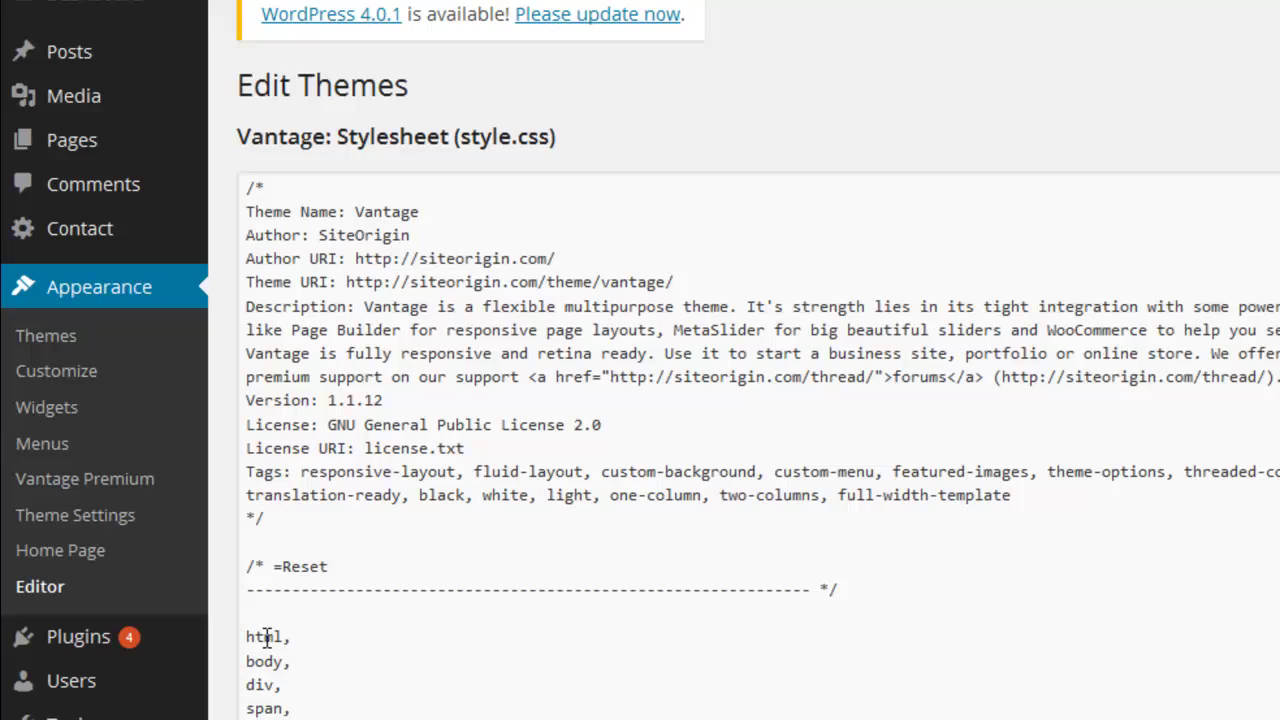
{"action": "scroll", "coordinate": [758, 445], "scroll_direction": "down", "scroll_amount": 6}
{"action": "scroll", "coordinate": [758, 445], "scroll_direction": "down", "scroll_amount": 6}
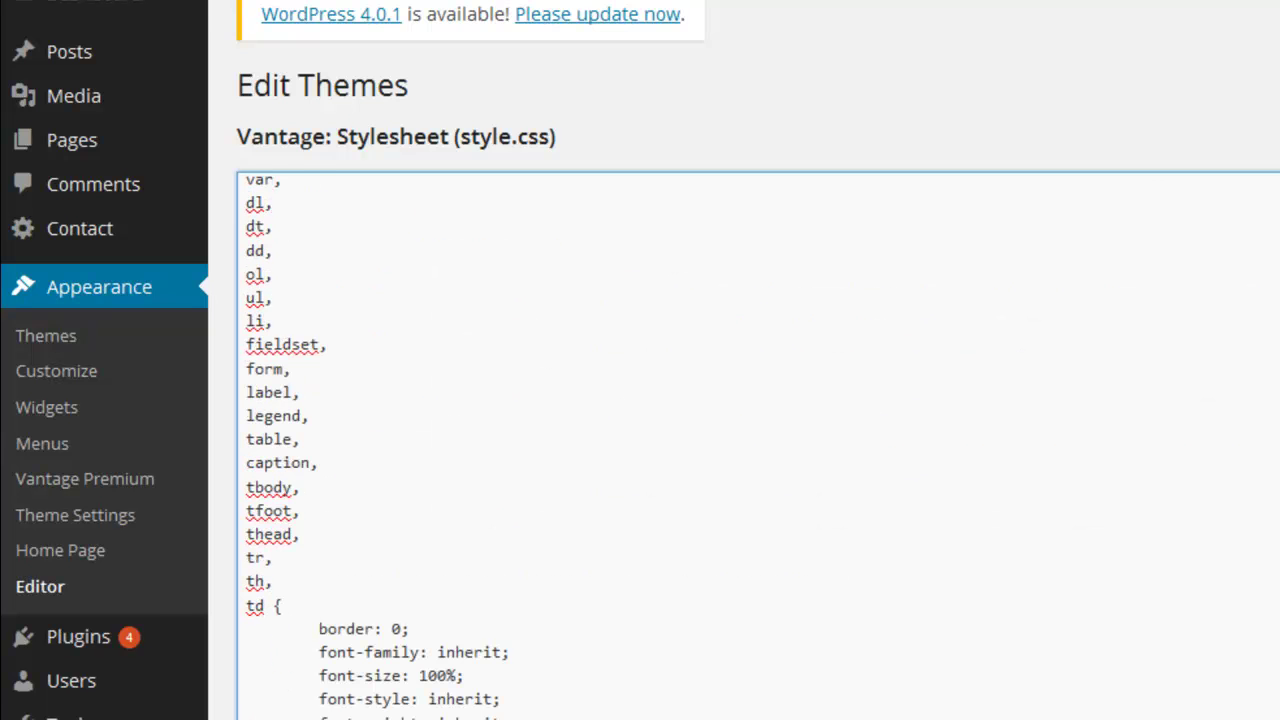
{"action": "scroll", "coordinate": [758, 445], "scroll_direction": "down", "scroll_amount": 4}
{"action": "scroll", "coordinate": [758, 445], "scroll_direction": "down", "scroll_amount": 4}
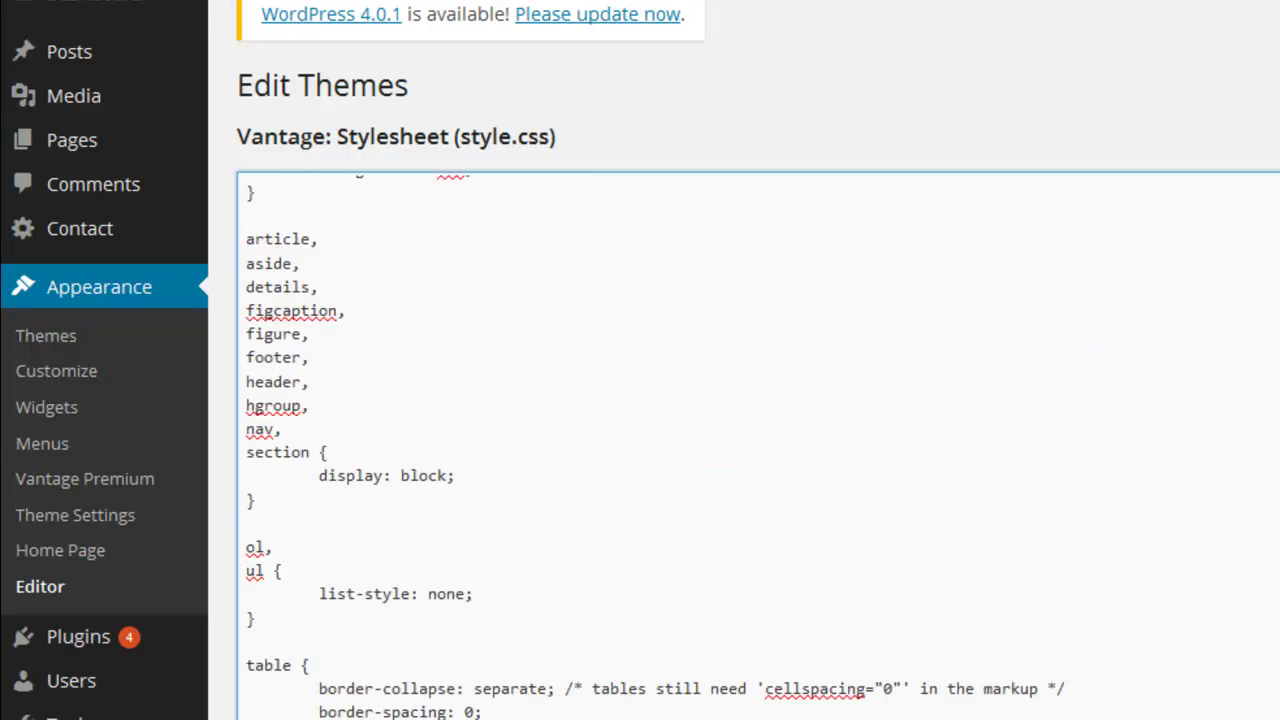
{"action": "scroll", "coordinate": [758, 445], "scroll_direction": "down", "scroll_amount": 4}
{"action": "scroll", "coordinate": [758, 445], "scroll_direction": "down", "scroll_amount": 4}
{"action": "scroll", "coordinate": [758, 445], "scroll_direction": "down", "scroll_amount": 5}
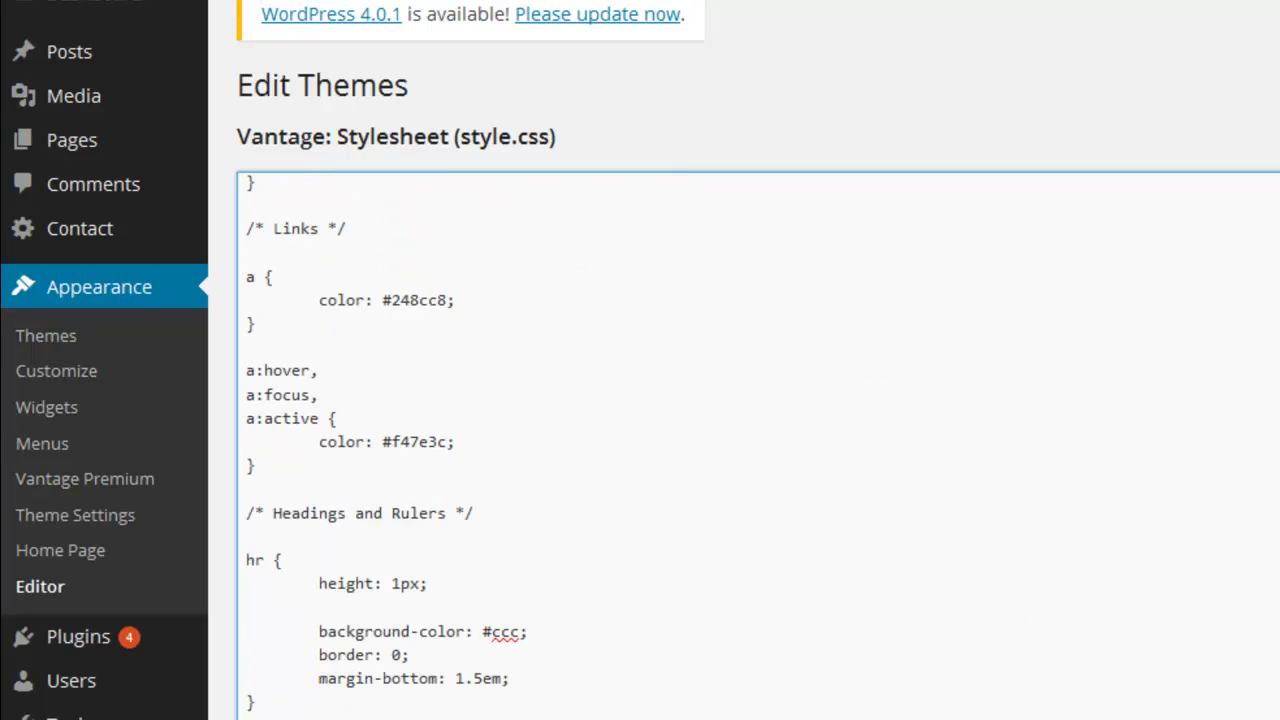
{"action": "scroll", "coordinate": [758, 445], "scroll_direction": "down", "scroll_amount": 5}
{"action": "scroll", "coordinate": [758, 445], "scroll_direction": "down", "scroll_amount": 5}
{"action": "scroll", "coordinate": [758, 445], "scroll_direction": "down", "scroll_amount": 5}
{"action": "scroll", "coordinate": [758, 445], "scroll_direction": "down", "scroll_amount": 5}
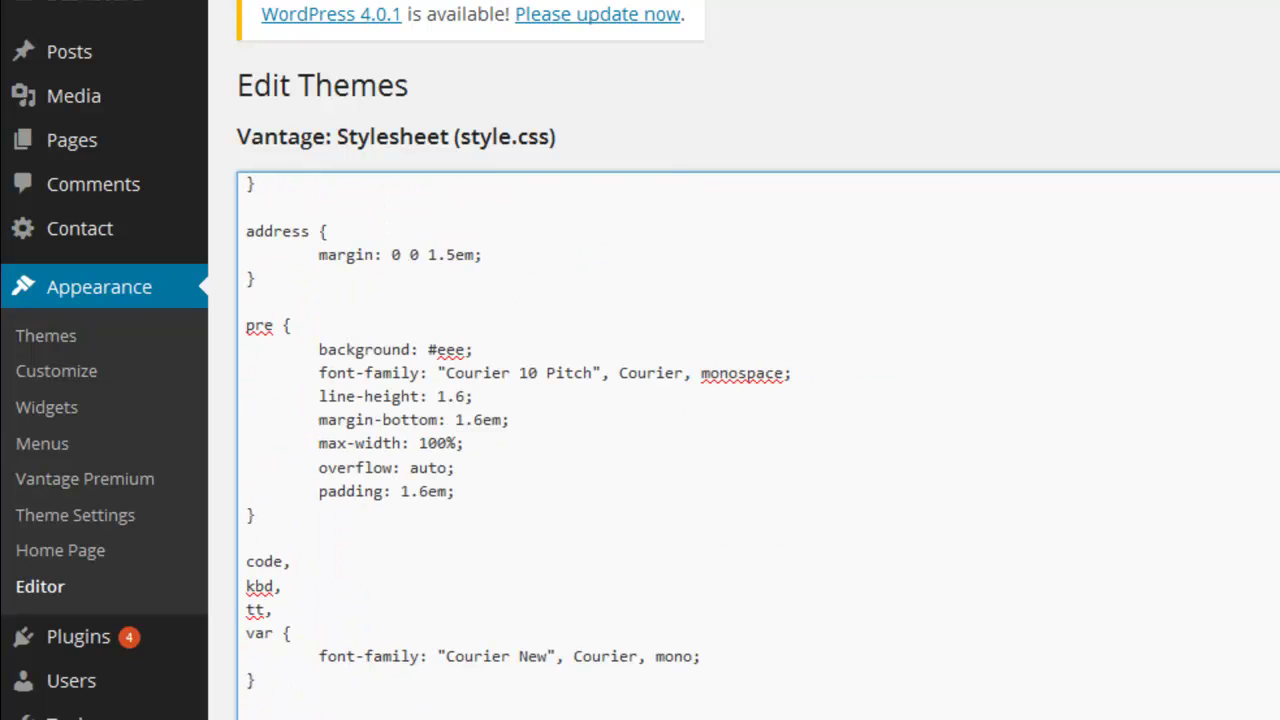
{"action": "scroll", "coordinate": [758, 445], "scroll_direction": "down", "scroll_amount": 5}
{"action": "scroll", "coordinate": [758, 445], "scroll_direction": "down", "scroll_amount": 5}
{"action": "scroll", "coordinate": [758, 445], "scroll_direction": "down", "scroll_amount": 5}
{"action": "scroll", "coordinate": [758, 445], "scroll_direction": "down", "scroll_amount": 5}
{"action": "scroll", "coordinate": [758, 445], "scroll_direction": "down", "scroll_amount": 5}
{"action": "scroll", "coordinate": [758, 445], "scroll_direction": "down", "scroll_amount": 5}
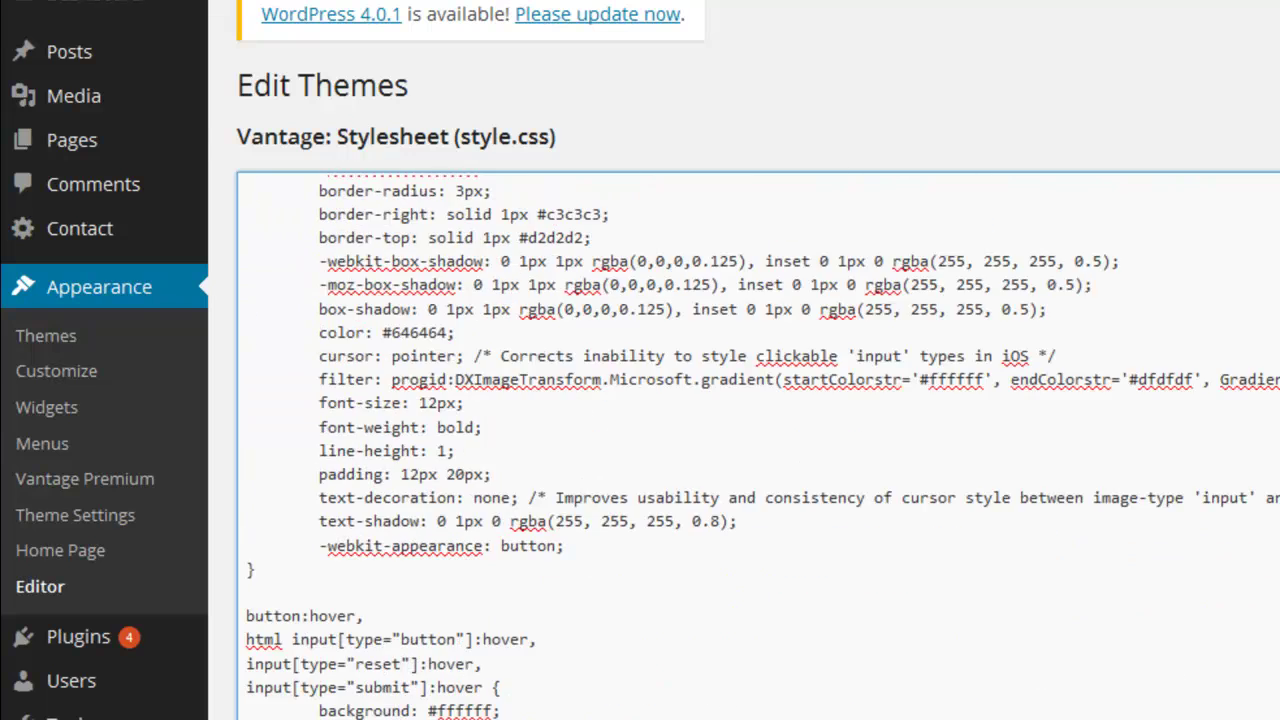
{"action": "scroll", "coordinate": [758, 445], "scroll_direction": "down", "scroll_amount": 5}
{"action": "scroll", "coordinate": [758, 445], "scroll_direction": "down", "scroll_amount": 5}
{"action": "scroll", "coordinate": [758, 445], "scroll_direction": "down", "scroll_amount": 5}
{"action": "scroll", "coordinate": [758, 445], "scroll_direction": "down", "scroll_amount": 5}
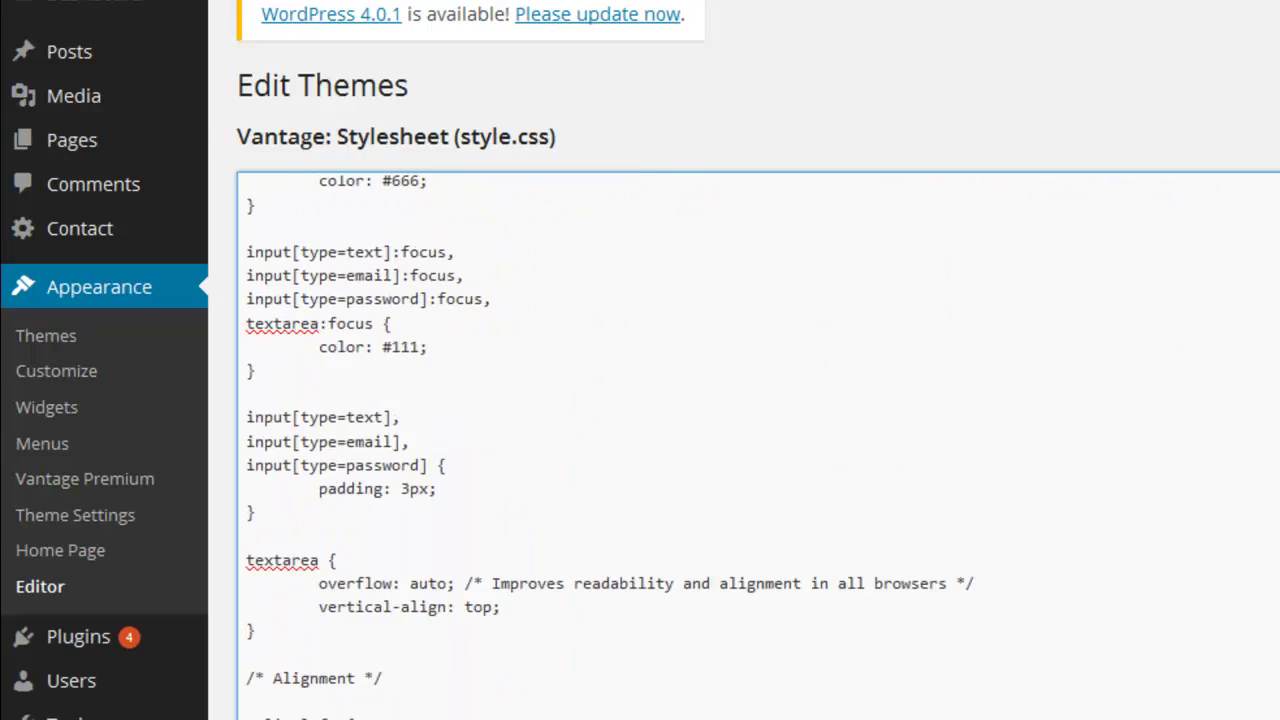
{"action": "scroll", "coordinate": [758, 445], "scroll_direction": "down", "scroll_amount": 5}
{"action": "scroll", "coordinate": [758, 445], "scroll_direction": "down", "scroll_amount": 3}
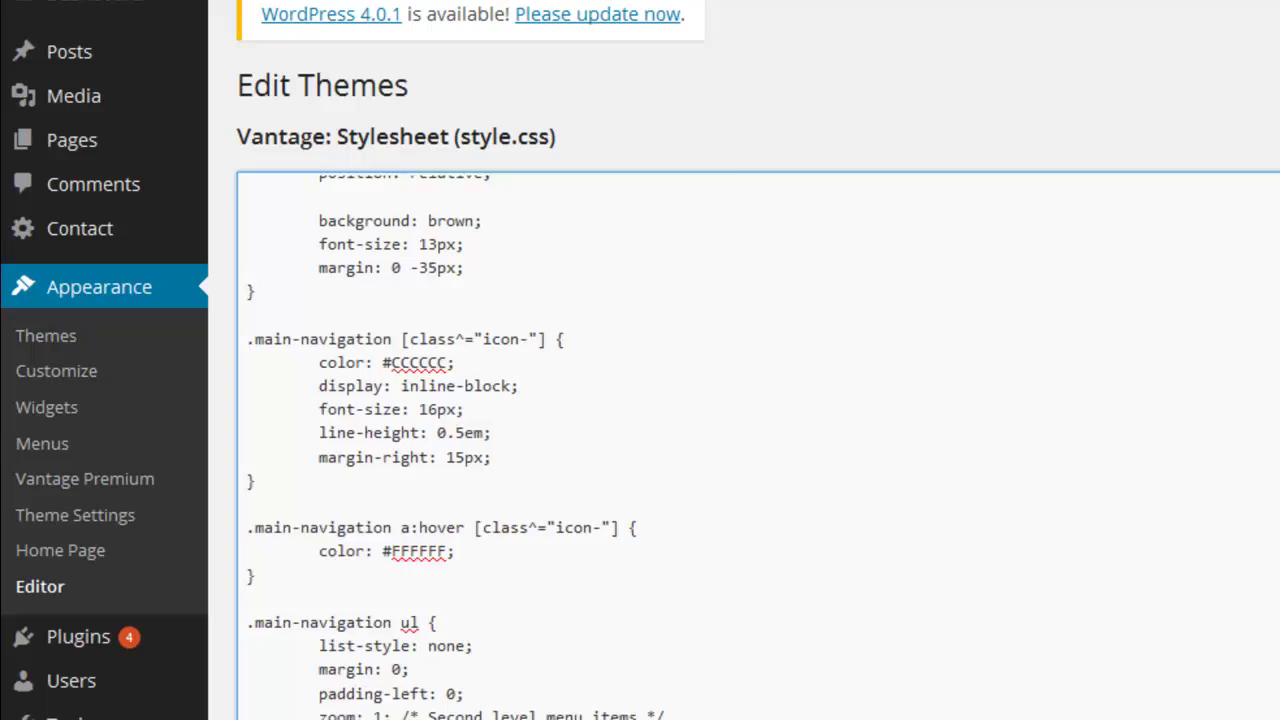
{"action": "scroll", "coordinate": [758, 445], "scroll_direction": "down", "scroll_amount": 3}
{"action": "scroll", "coordinate": [758, 445], "scroll_direction": "down", "scroll_amount": 6}
{"action": "scroll", "coordinate": [758, 445], "scroll_direction": "down", "scroll_amount": 6}
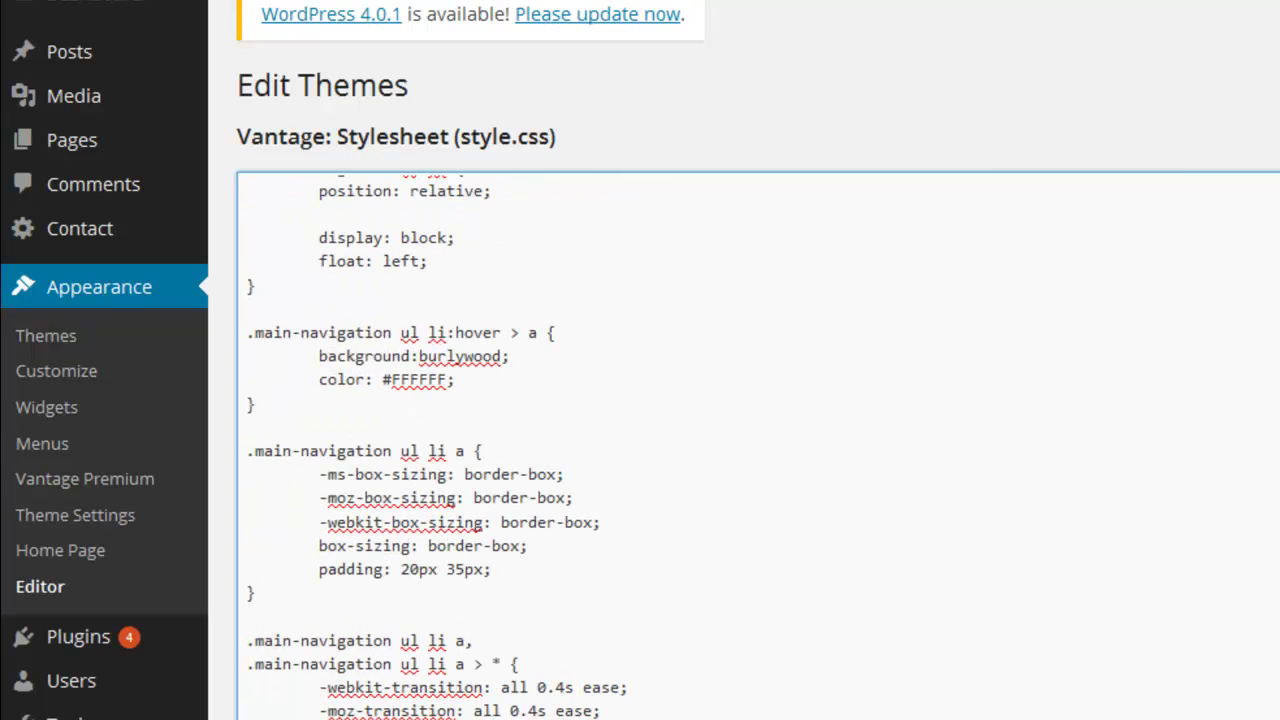
{"action": "scroll", "coordinate": [758, 445], "scroll_direction": "down", "scroll_amount": 3}
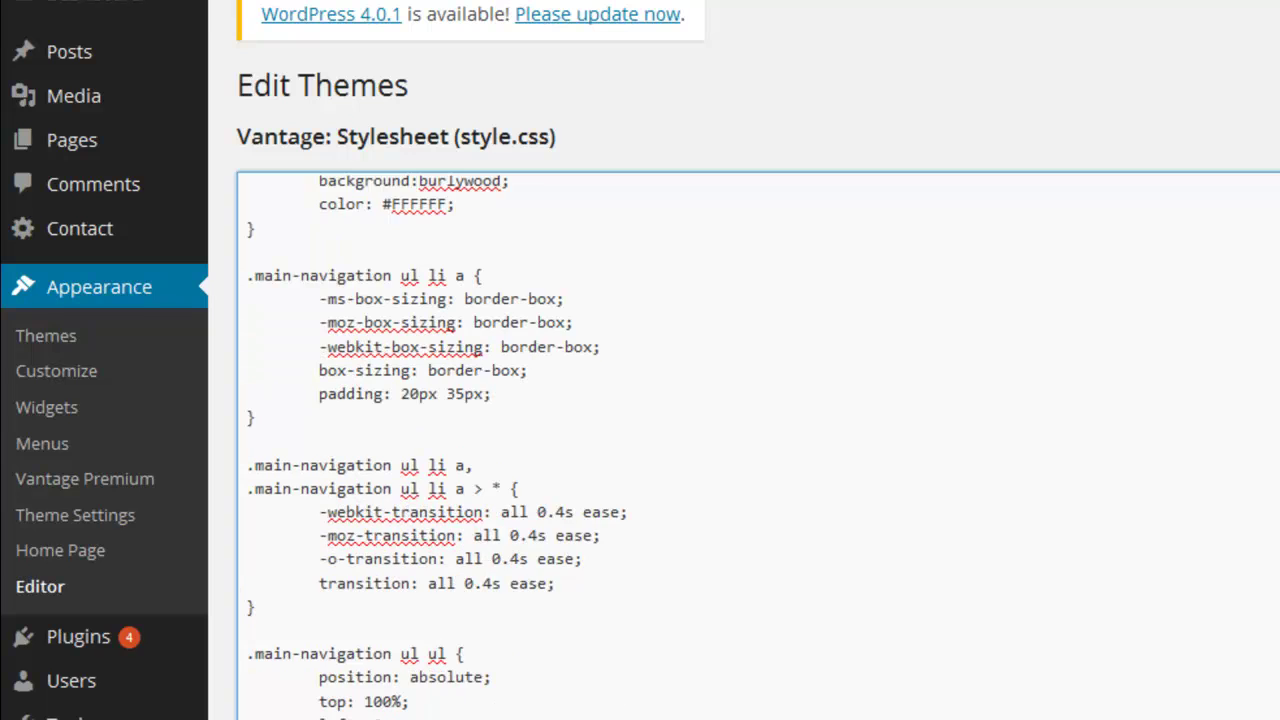
{"action": "scroll", "coordinate": [758, 445], "scroll_direction": "down", "scroll_amount": 3}
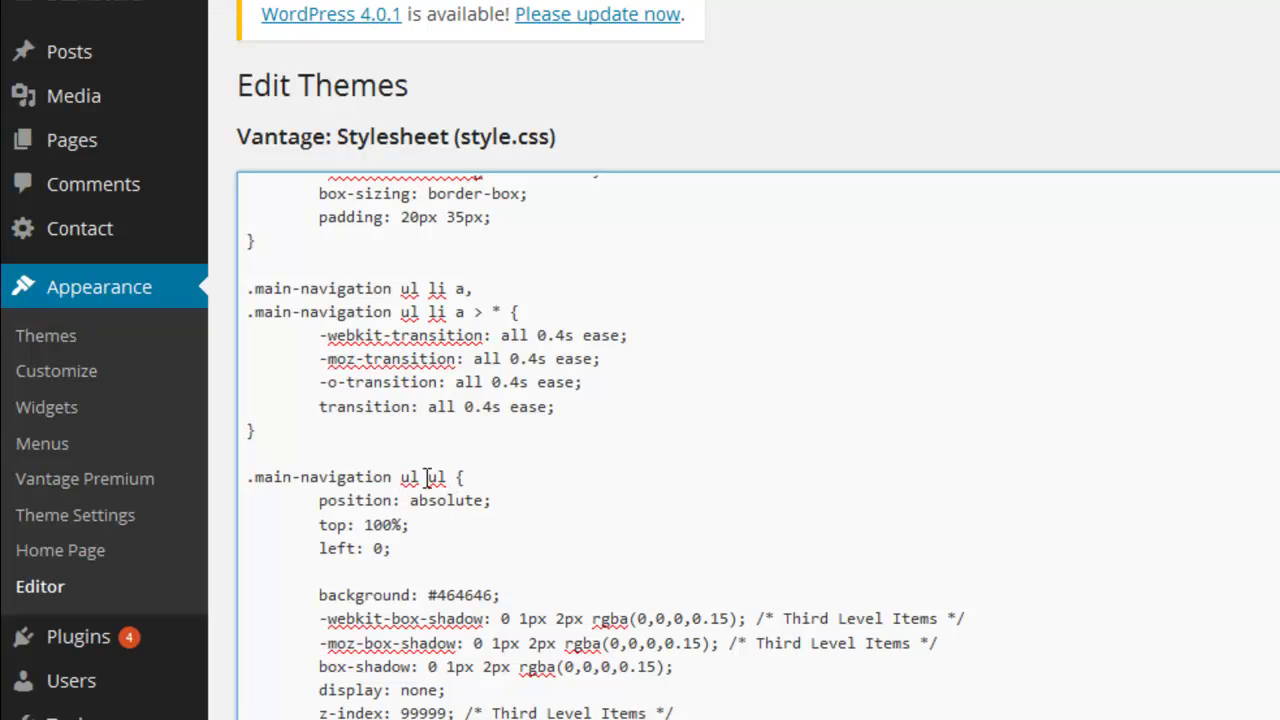
Replace the submenu background #464646 with brown
{"action": "left_click_drag", "start_coordinate": [432, 595], "coordinate": [497, 595]}
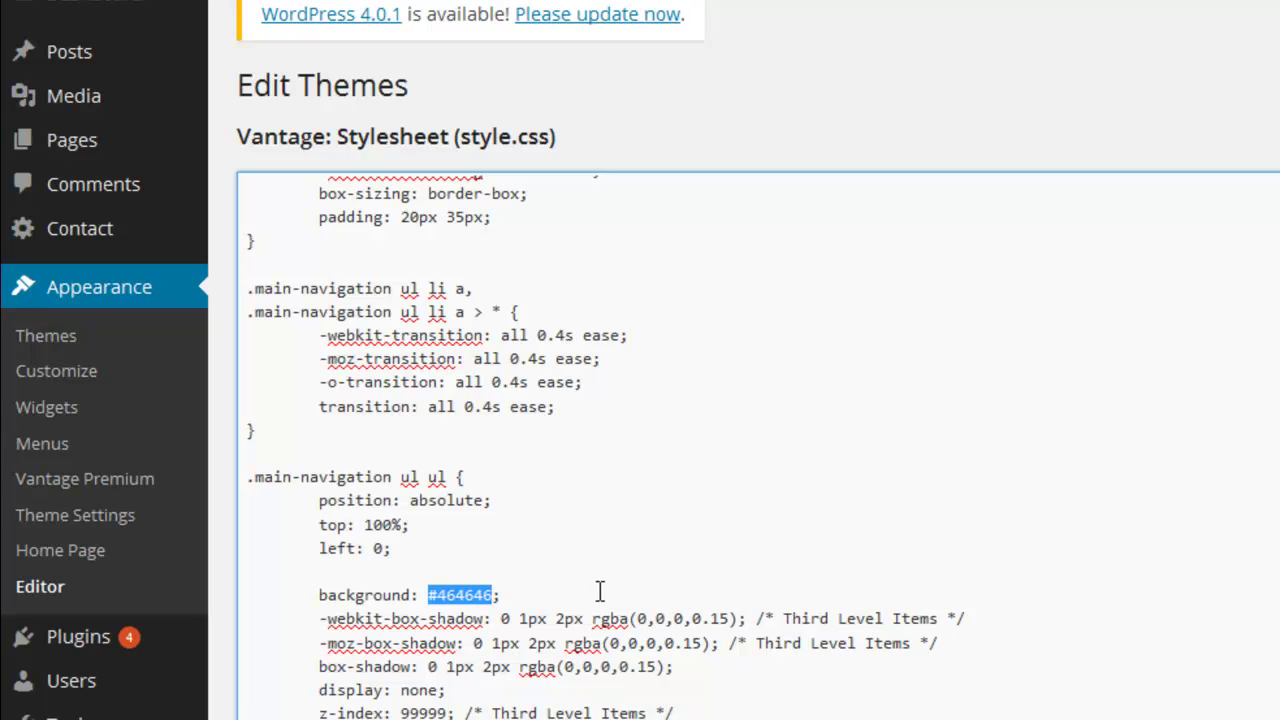
{"action": "type", "text": "brown"}
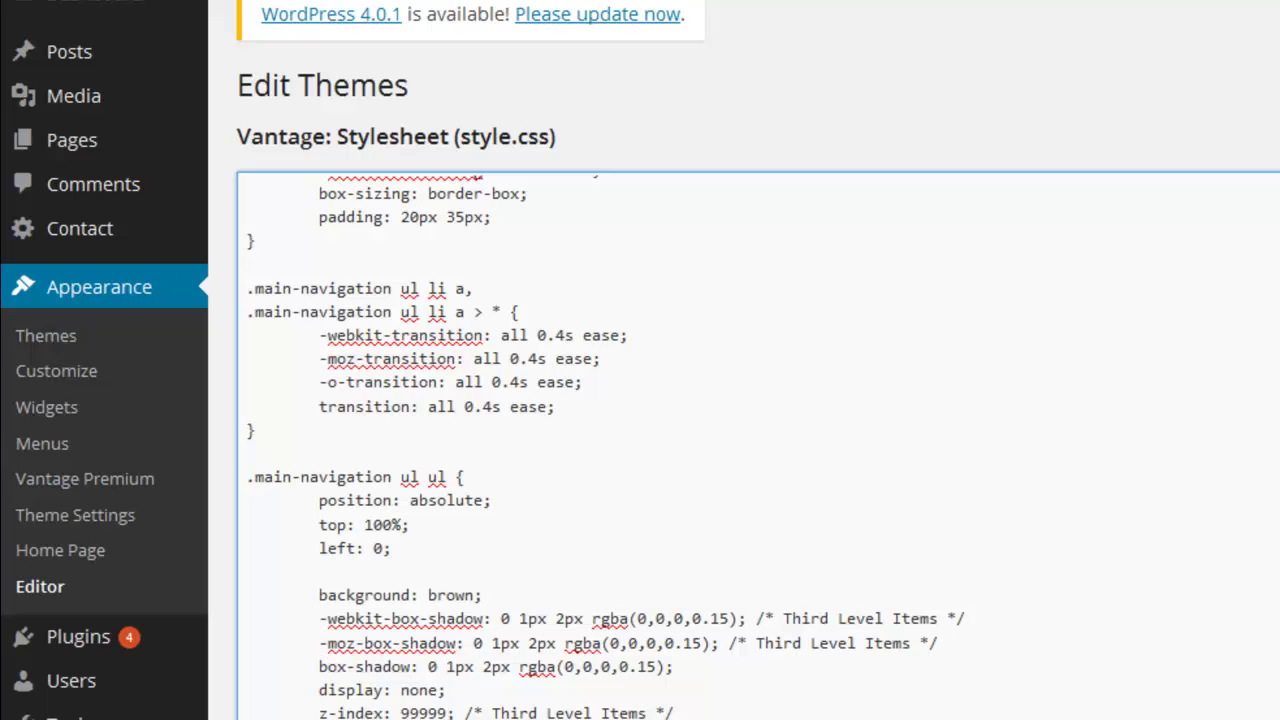
{"action": "scroll", "coordinate": [640, 400], "scroll_direction": "down", "scroll_amount": 2}
{"action": "scroll", "coordinate": [640, 400], "scroll_direction": "down", "scroll_amount": 3}
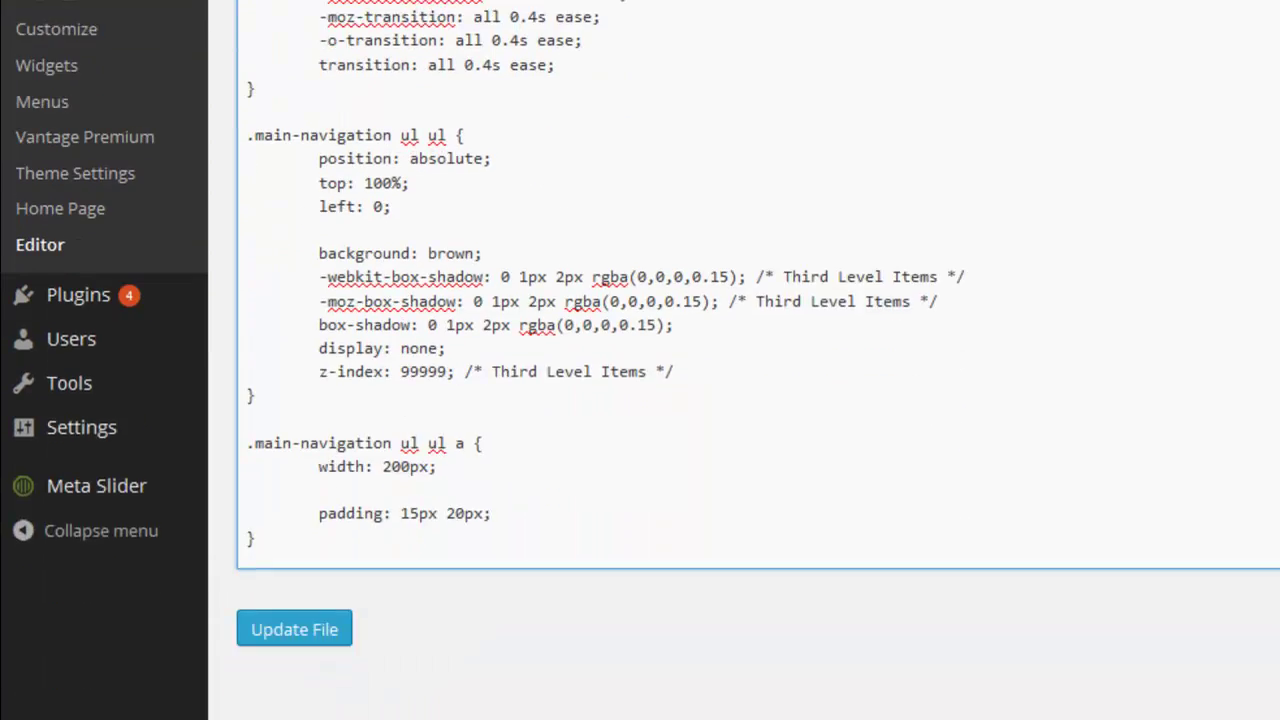
Save the brown submenu background, then find the .main-navigation ul ul li:hover > a rule
{"action": "left_click", "coordinate": [318, 518]}
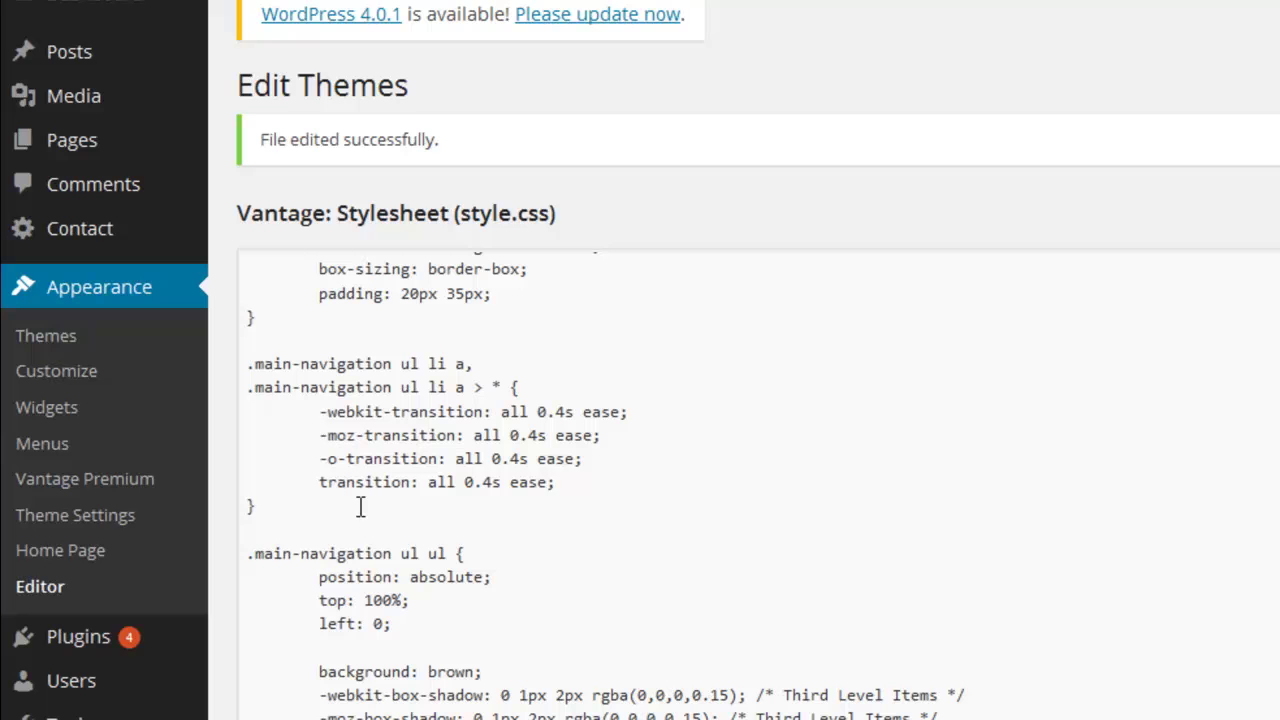
{"action": "left_click", "coordinate": [758, 484]}
{"action": "scroll", "coordinate": [758, 484], "scroll_direction": "down", "scroll_amount": 10}
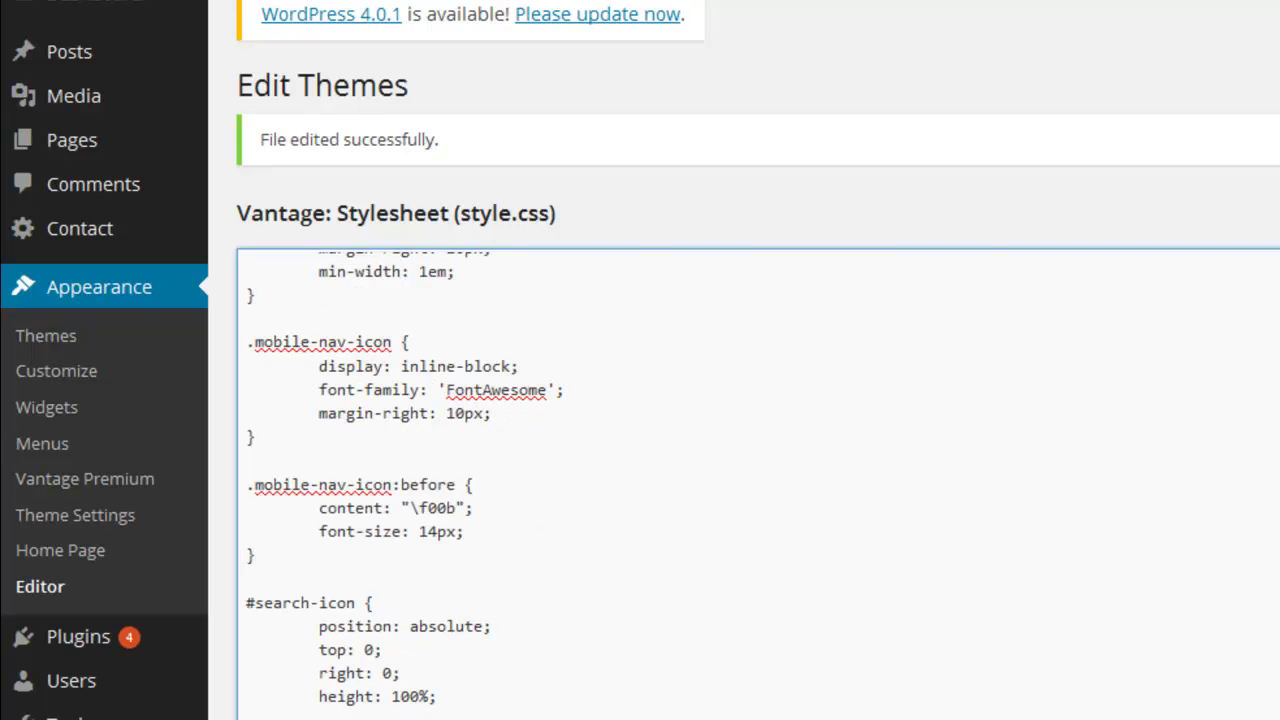
{"action": "scroll", "coordinate": [758, 484], "scroll_direction": "down", "scroll_amount": 10}
{"action": "scroll", "coordinate": [758, 484], "scroll_direction": "down", "scroll_amount": 10}
{"action": "scroll", "coordinate": [758, 484], "scroll_direction": "down", "scroll_amount": 10}
{"action": "scroll", "coordinate": [758, 484], "scroll_direction": "down", "scroll_amount": 10}
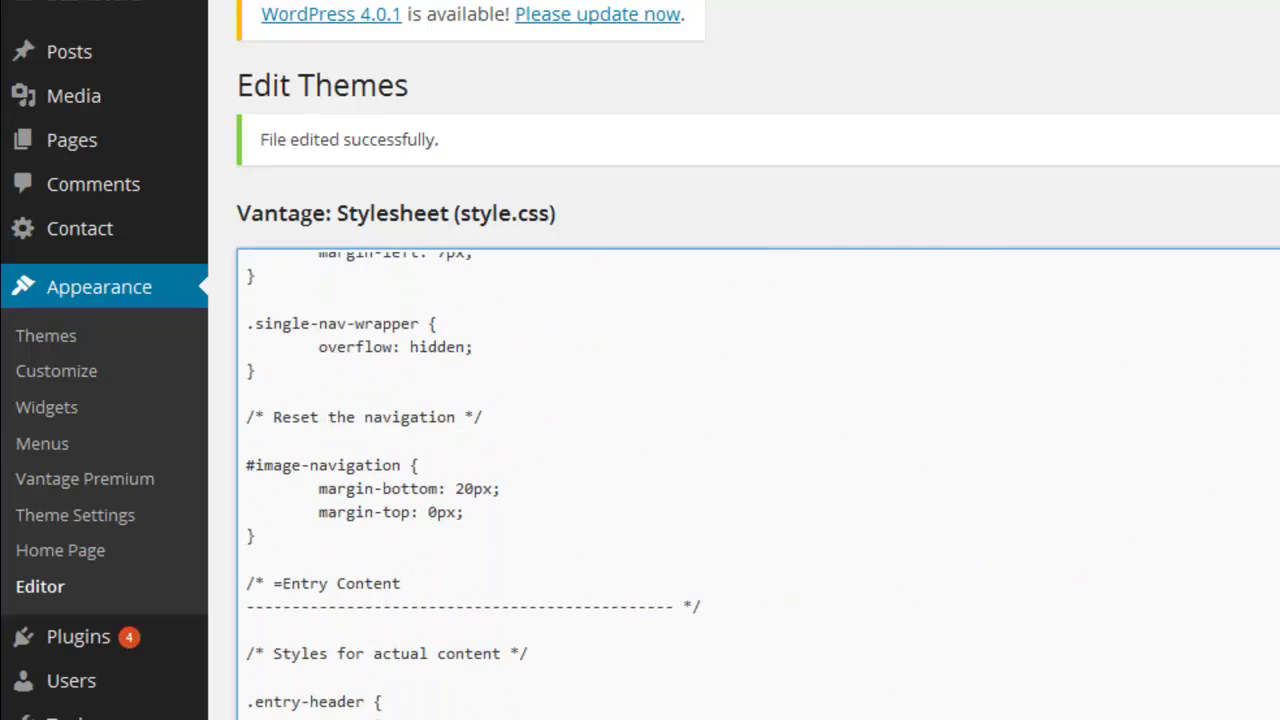
{"action": "scroll", "coordinate": [758, 484], "scroll_direction": "down", "scroll_amount": 10}
{"action": "scroll", "coordinate": [758, 484], "scroll_direction": "down", "scroll_amount": 10}
{"action": "scroll", "coordinate": [758, 484], "scroll_direction": "down", "scroll_amount": 10}
{"action": "scroll", "coordinate": [758, 484], "scroll_direction": "up", "scroll_amount": 5}
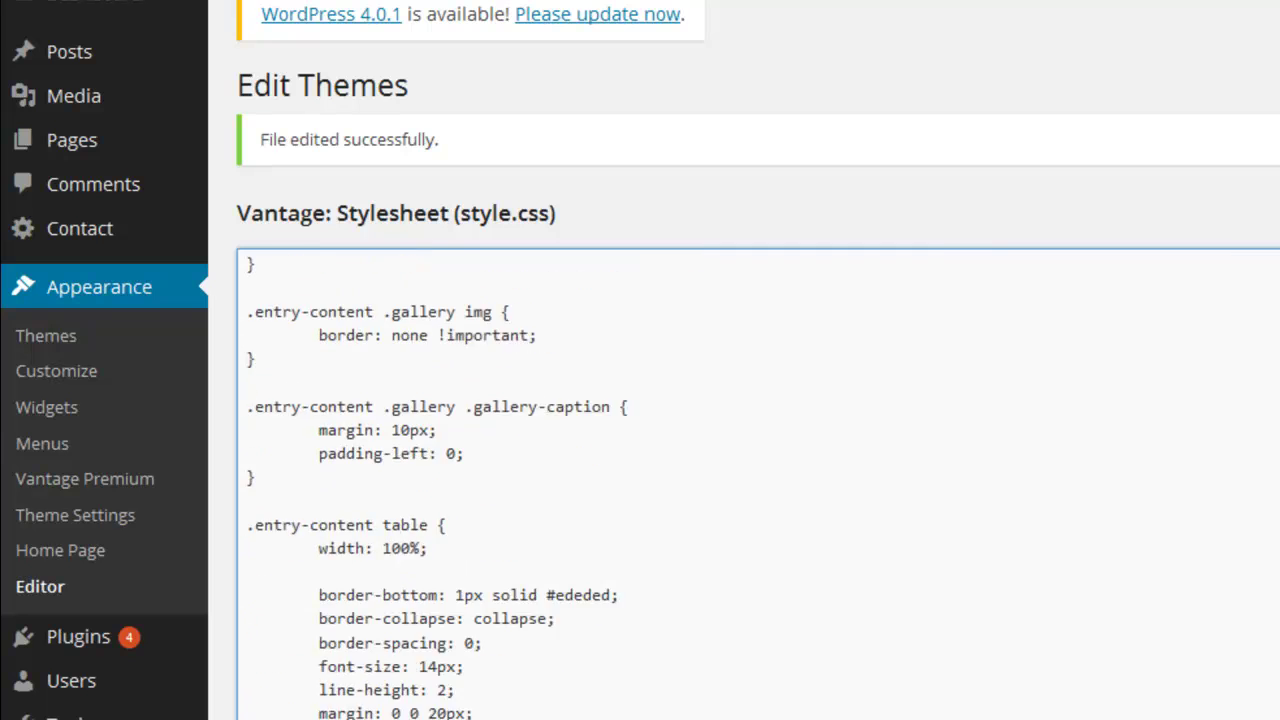
{"action": "scroll", "coordinate": [758, 484], "scroll_direction": "up", "scroll_amount": 5}
{"action": "scroll", "coordinate": [758, 484], "scroll_direction": "up", "scroll_amount": 5}
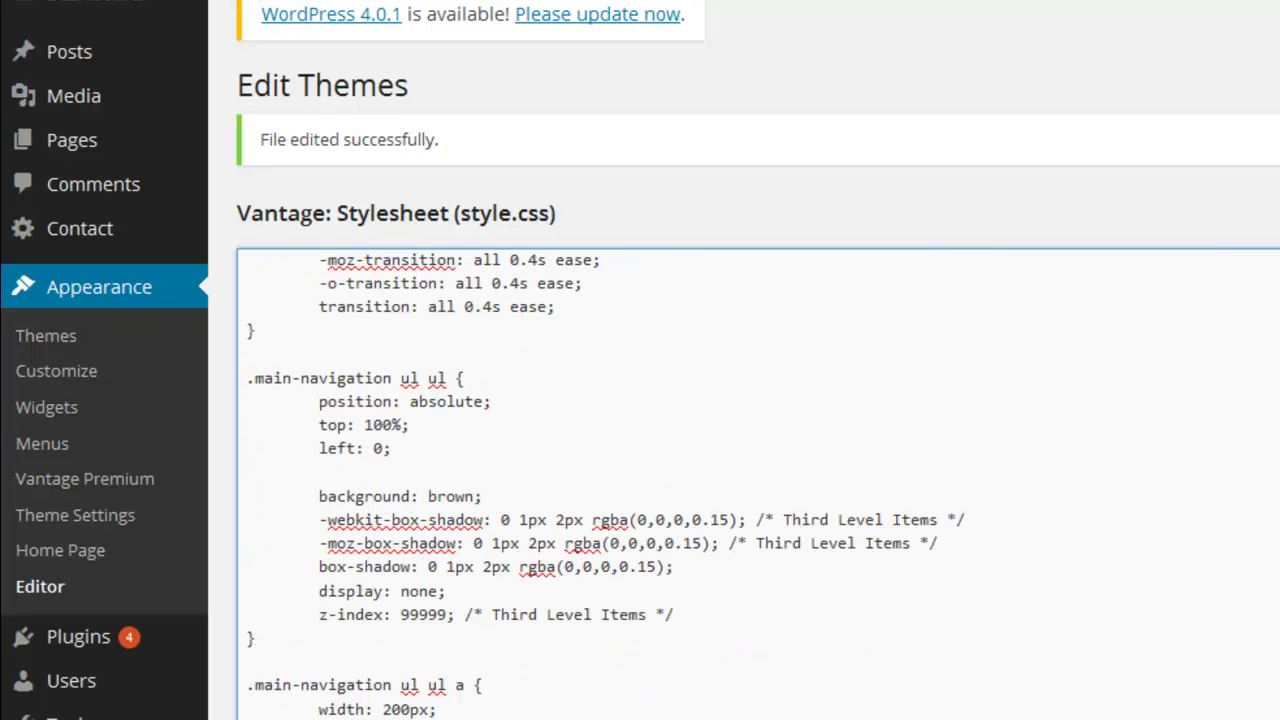
{"action": "scroll", "coordinate": [758, 484], "scroll_direction": "down", "scroll_amount": 1}
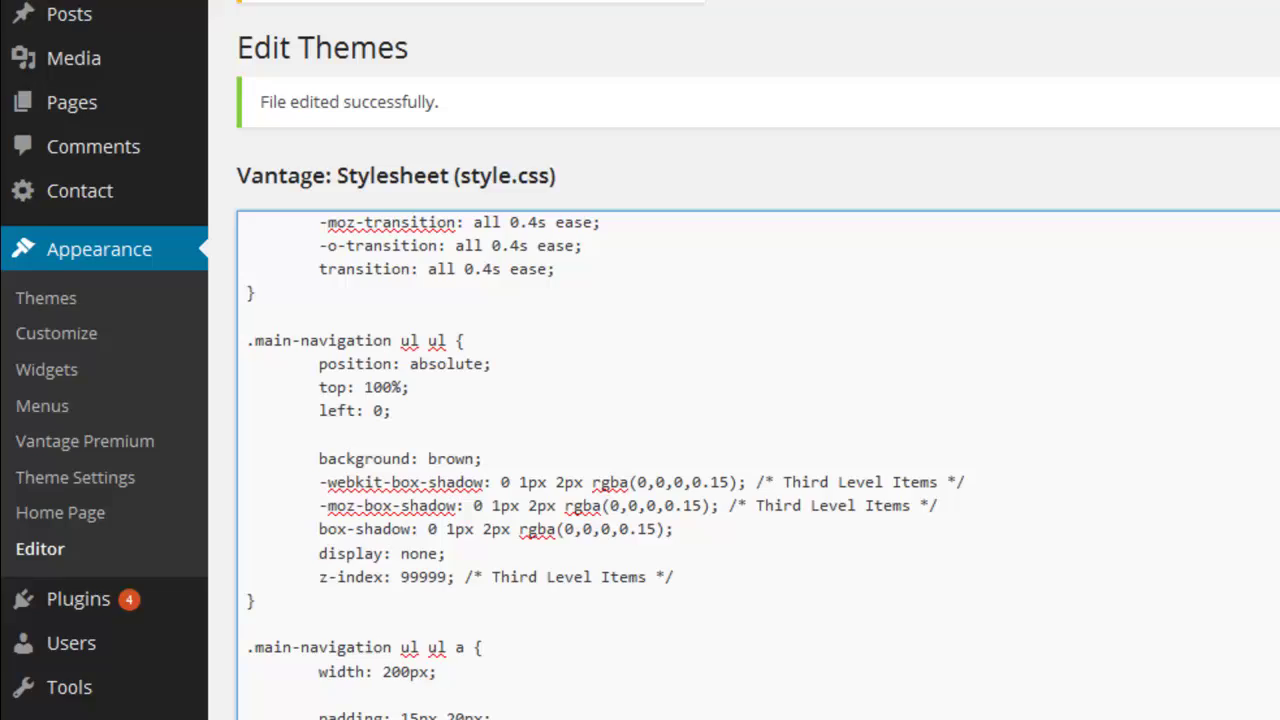
{"action": "scroll", "coordinate": [758, 484], "scroll_direction": "down", "scroll_amount": 1}
{"action": "scroll", "coordinate": [758, 484], "scroll_direction": "down", "scroll_amount": 1}
{"action": "scroll", "coordinate": [758, 484], "scroll_direction": "down", "scroll_amount": 1}
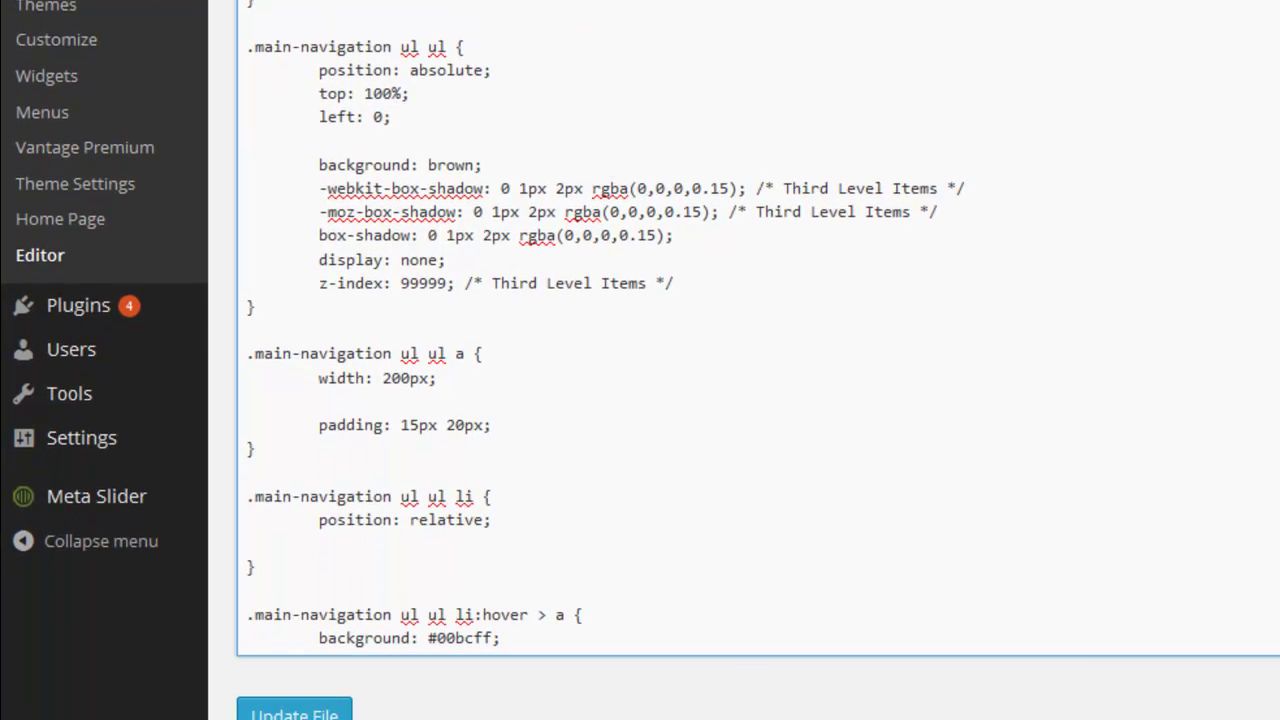
{"action": "scroll", "coordinate": [758, 484], "scroll_direction": "down", "scroll_amount": 1}
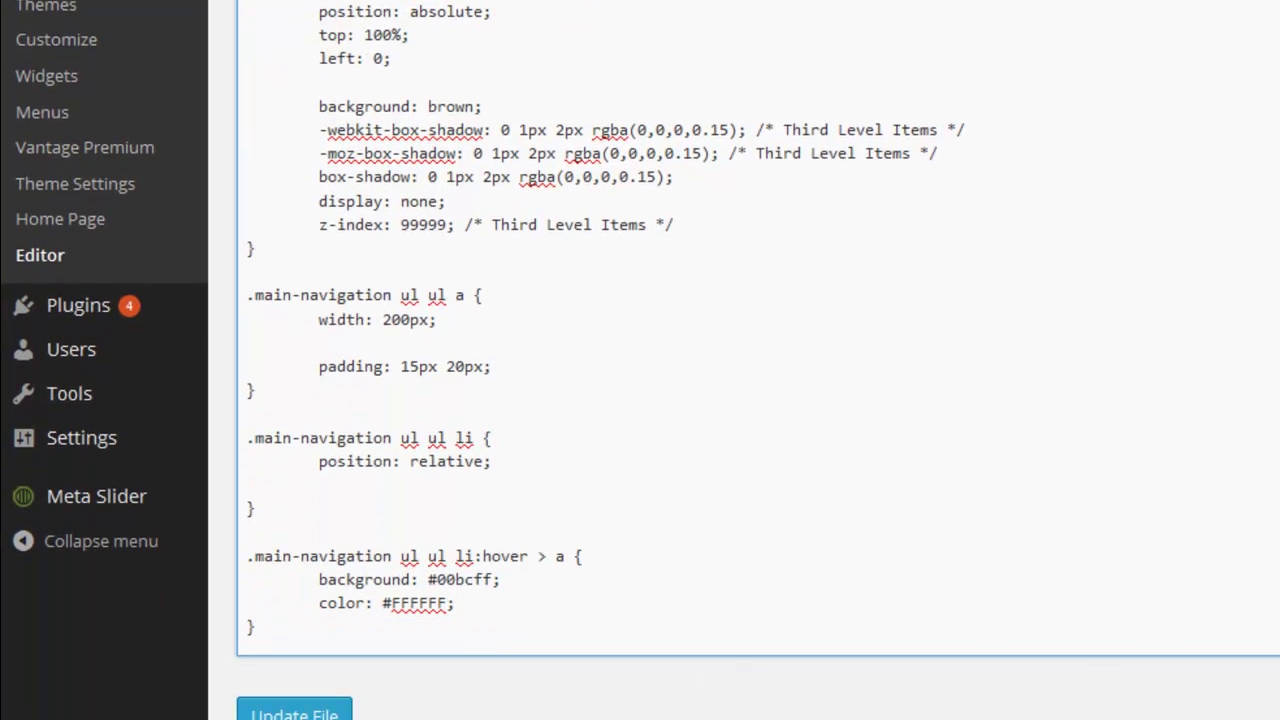
Change that hover background from #00bcff to burlywood and save the stylesheet
{"action": "left_click_drag", "start_coordinate": [429, 580], "coordinate": [492, 578]}
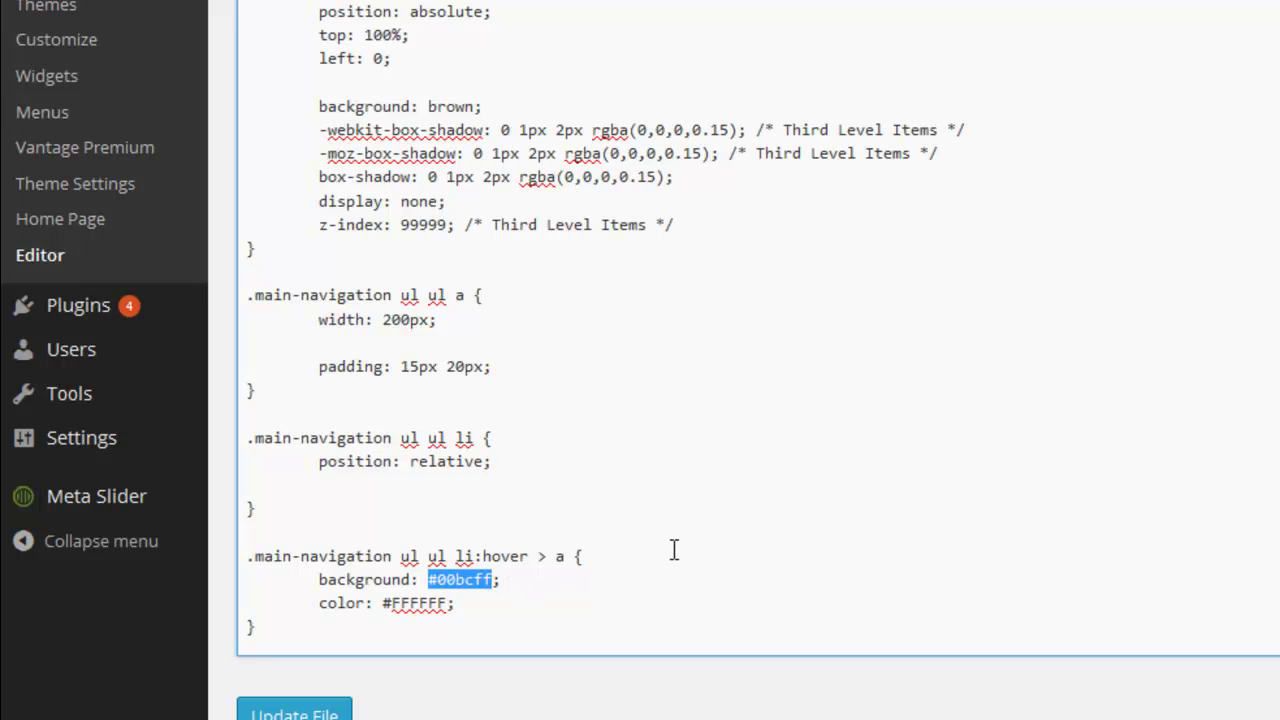
{"action": "type", "text": "b"}
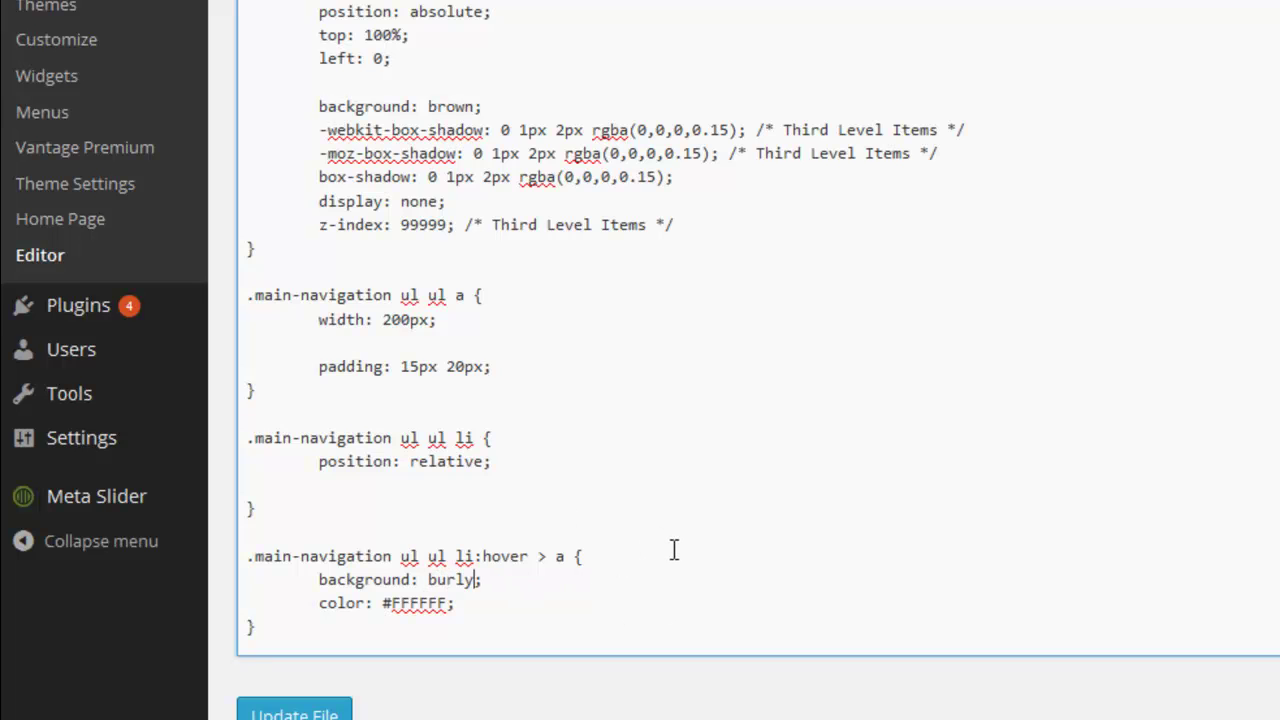
{"action": "type", "text": "od"}
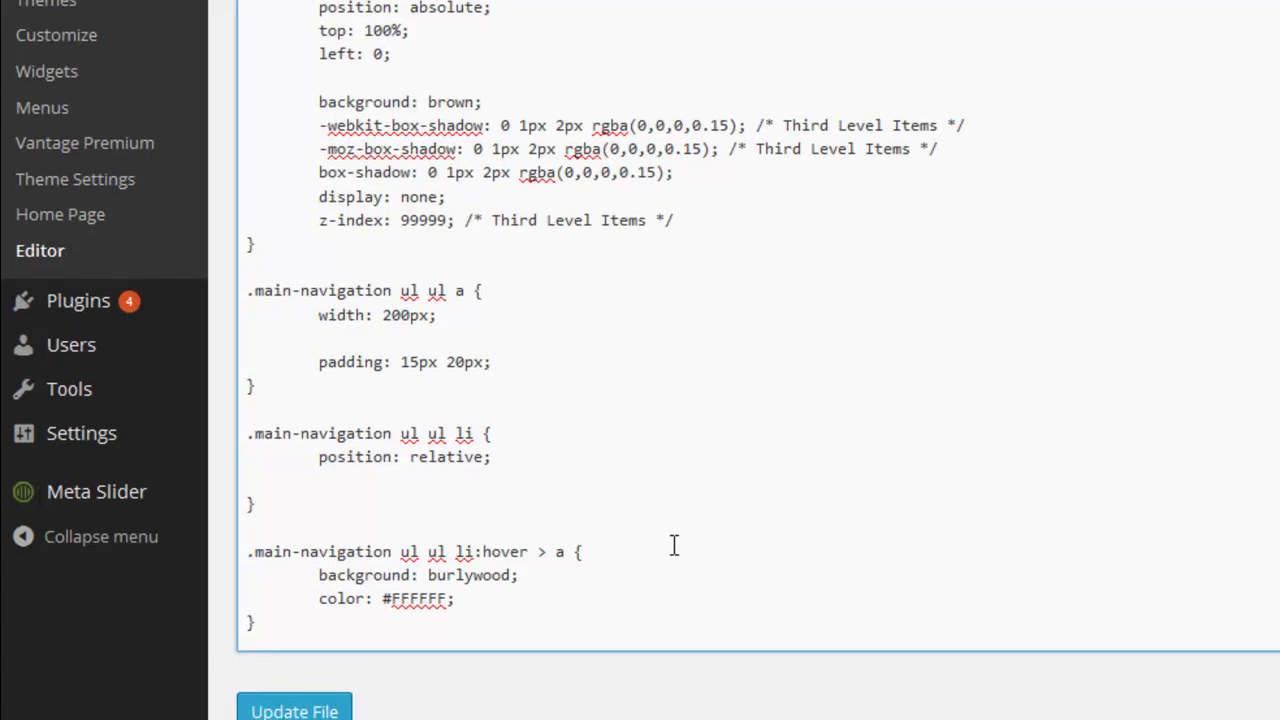
{"action": "scroll", "coordinate": [674, 549], "scroll_direction": "down", "scroll_amount": 1}
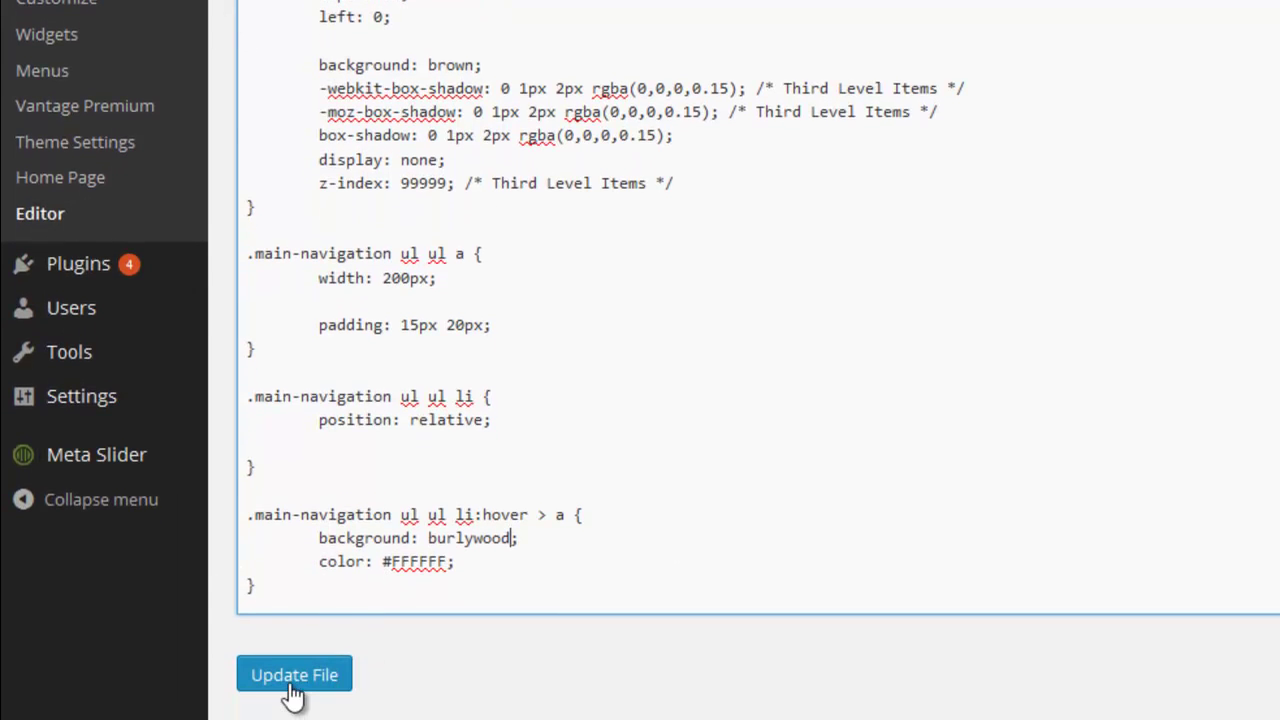
{"action": "left_click", "coordinate": [296, 680]}
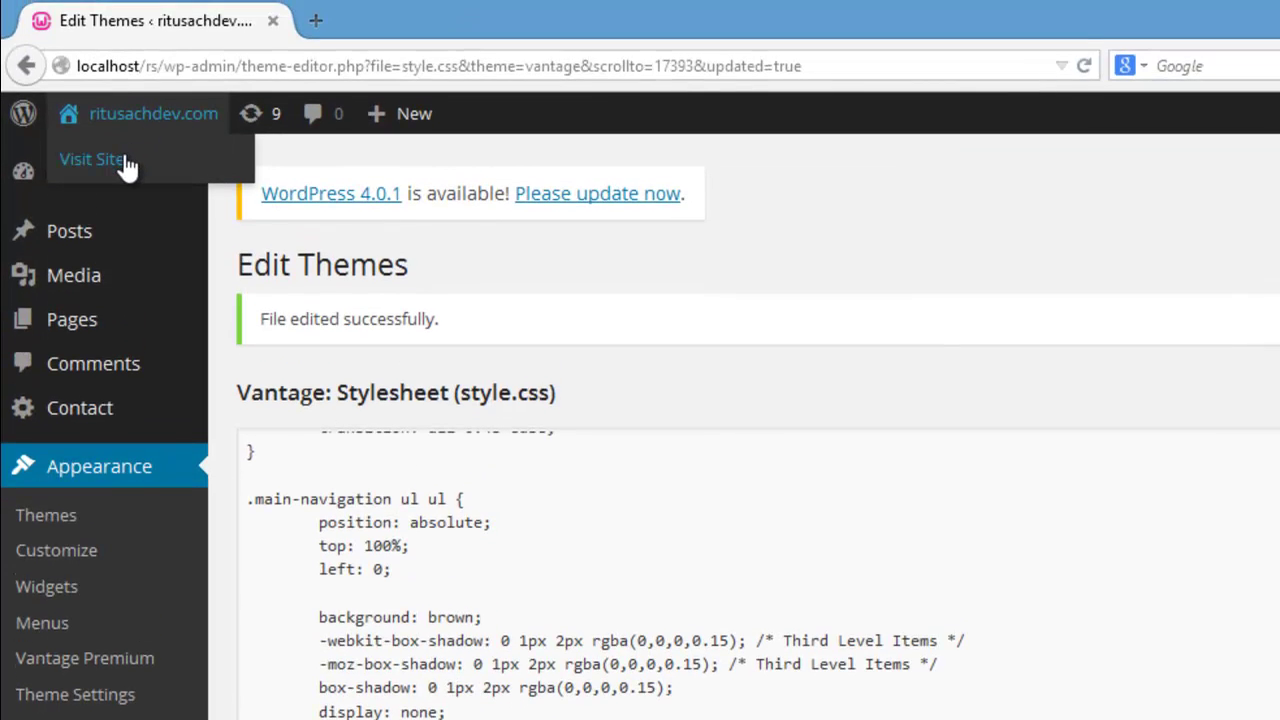
{"action": "left_click", "coordinate": [93, 160]}
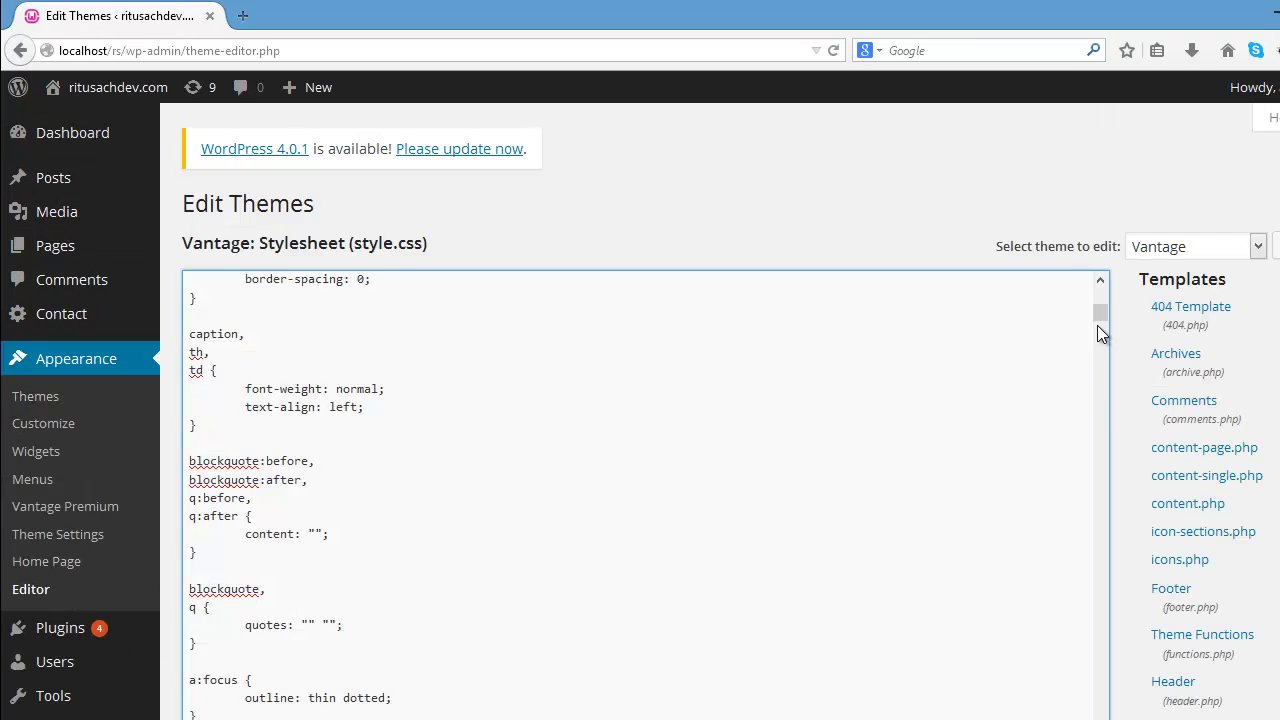
{"action": "left_click_drag", "start_coordinate": [1097, 308], "coordinate": [1097, 294]}
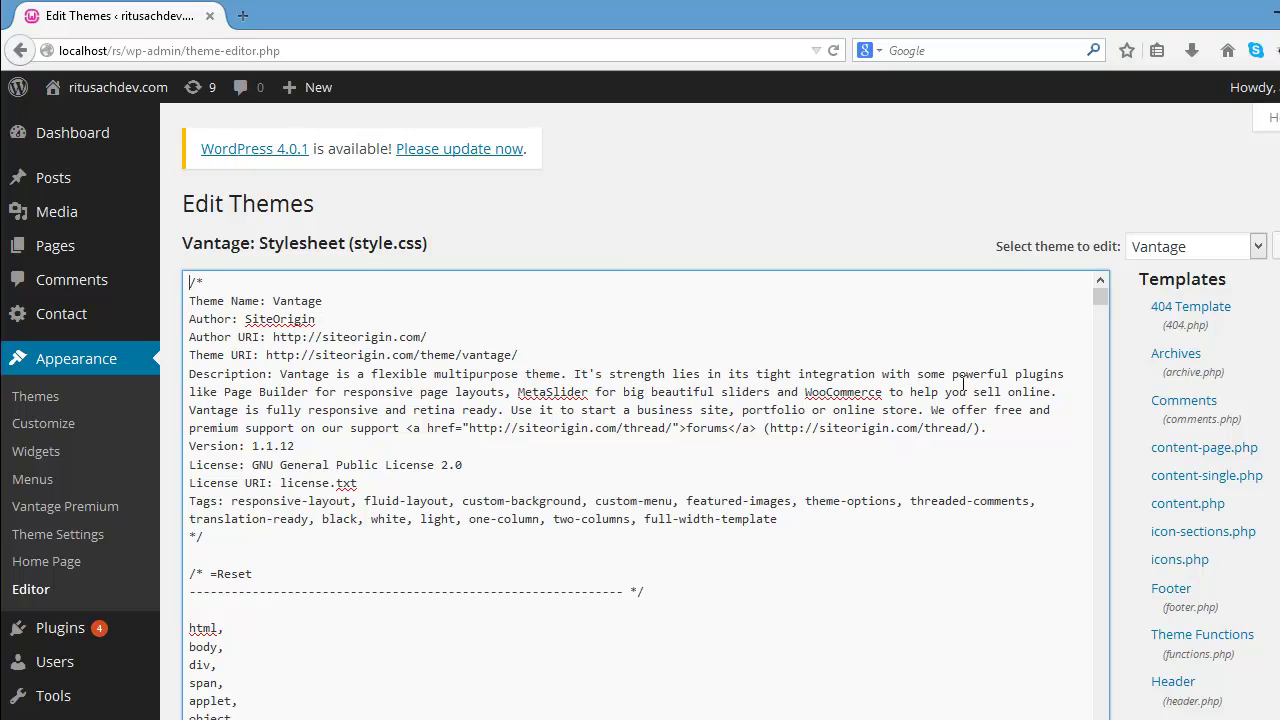
{"action": "mouse_move", "coordinate": [117, 87]}
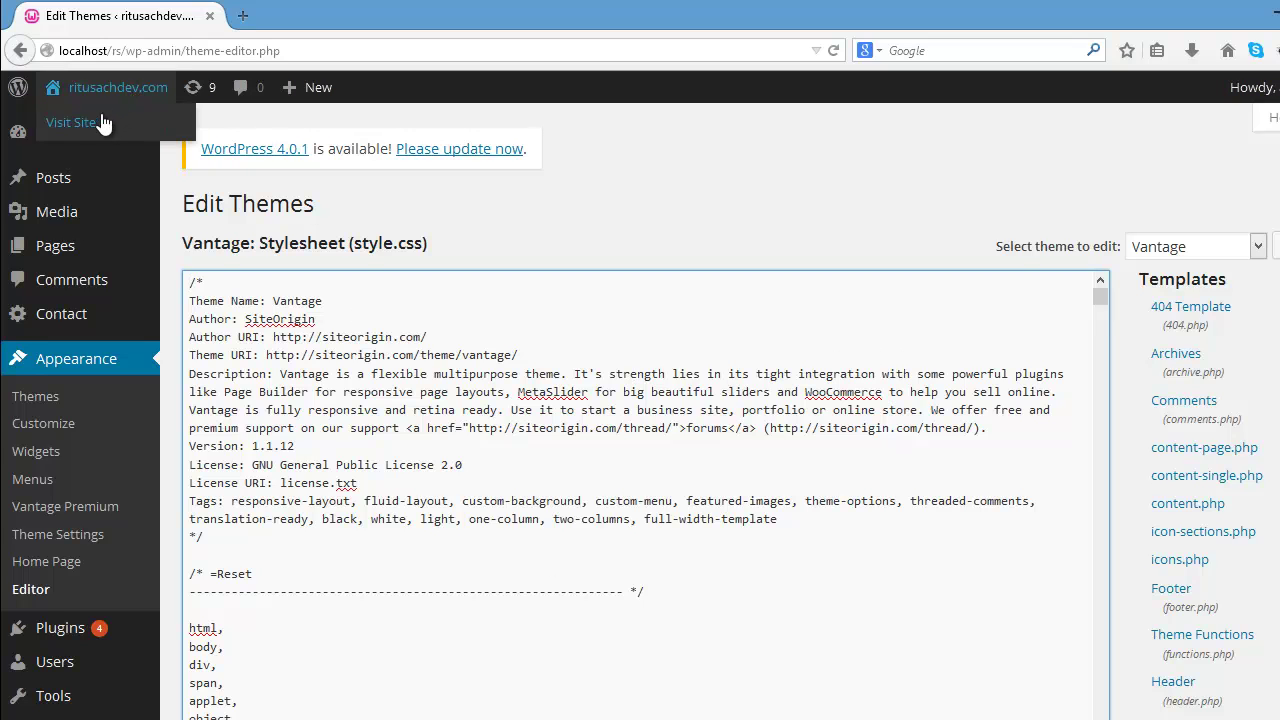
Visit the R.S Consultancy homepage to preview the brown and burlywood navigation colours
{"action": "left_click", "coordinate": [90, 123]}
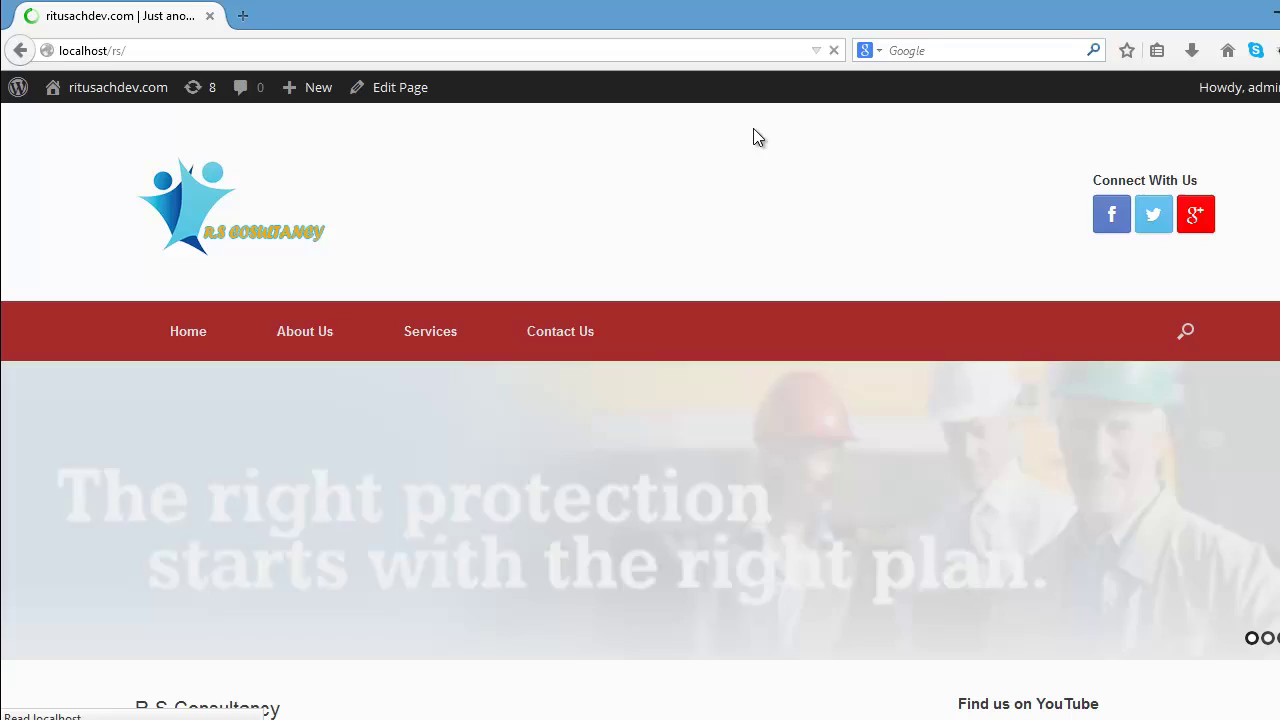